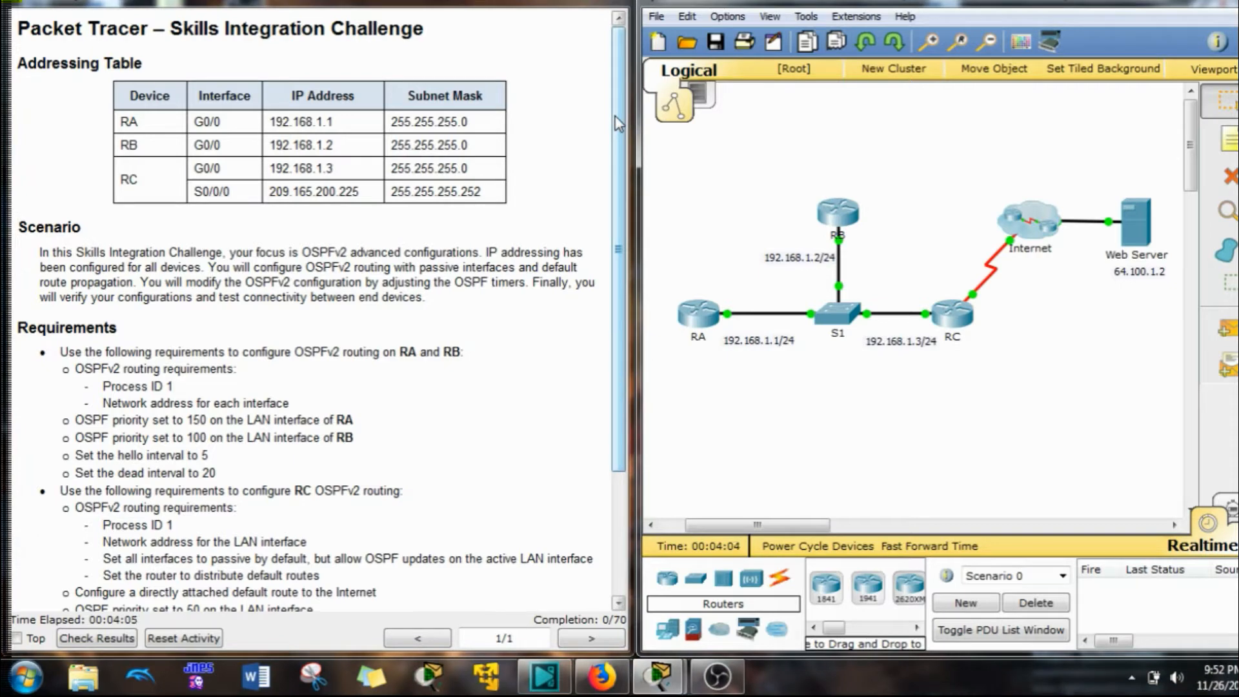
Review the OSPF requirements for RA and RB and open router RA's command-line interface beside the instructions
left_click_drag(619, 124, 621, 245)
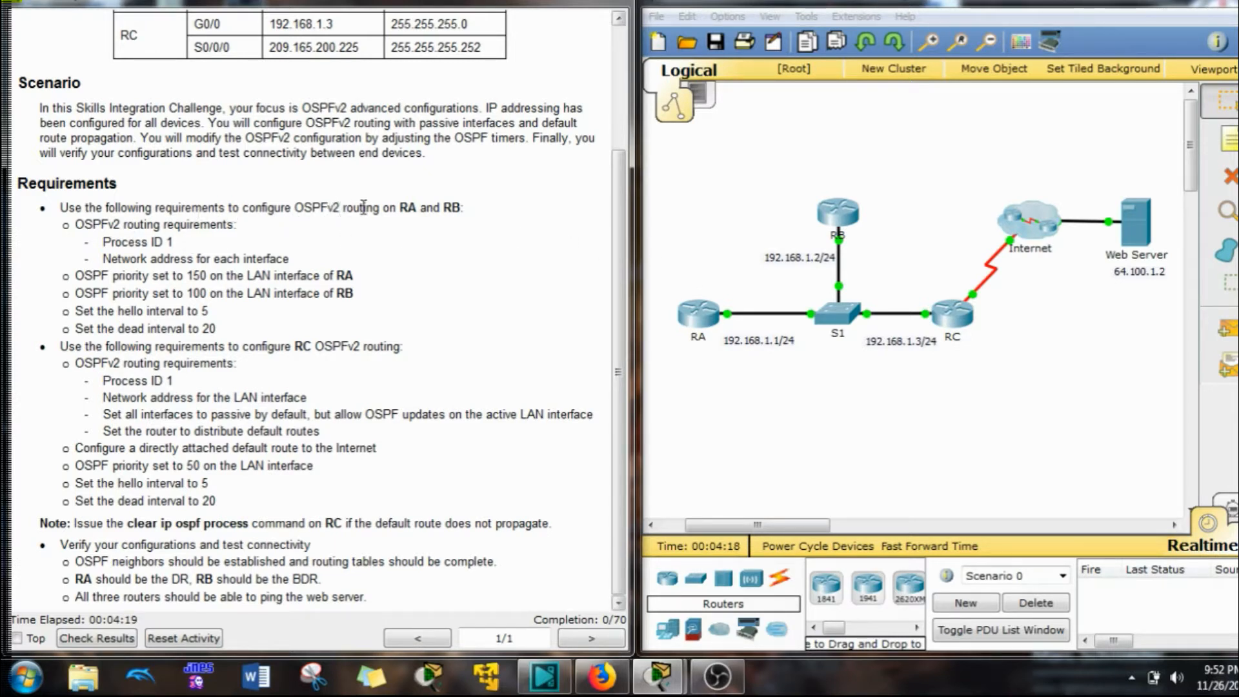
left_click_drag(664, 276, 736, 344)
left_click_drag(790, 174, 889, 238)
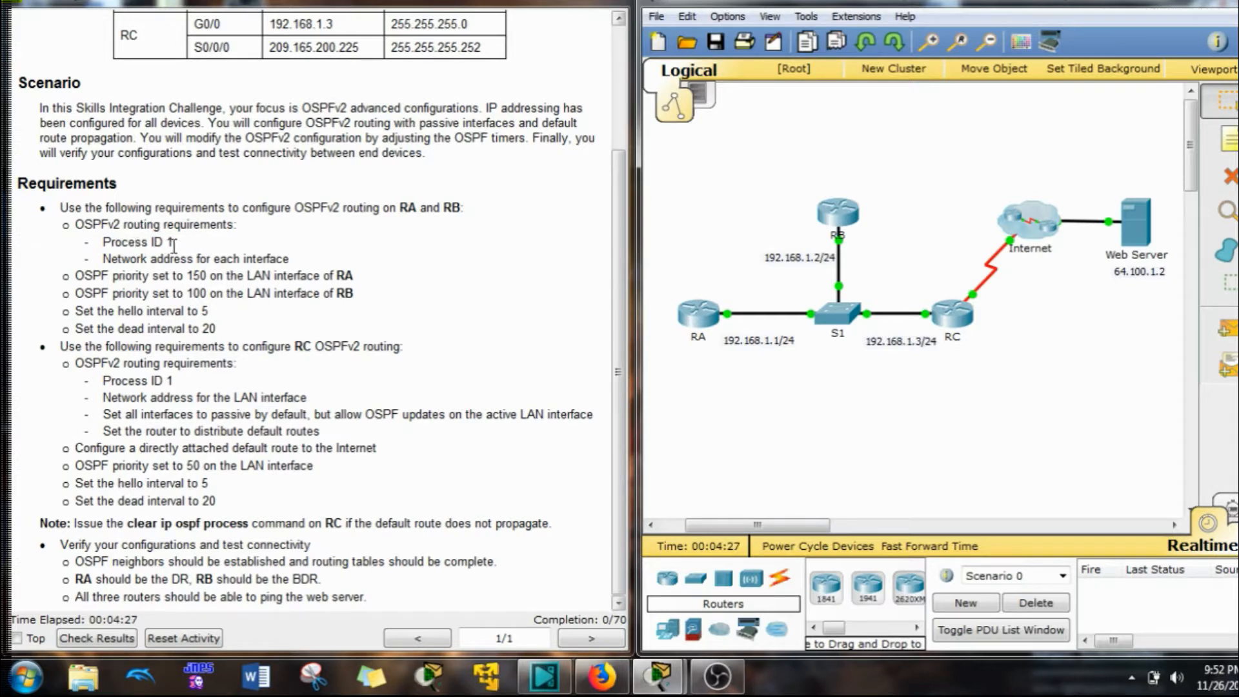
left_click(698, 314)
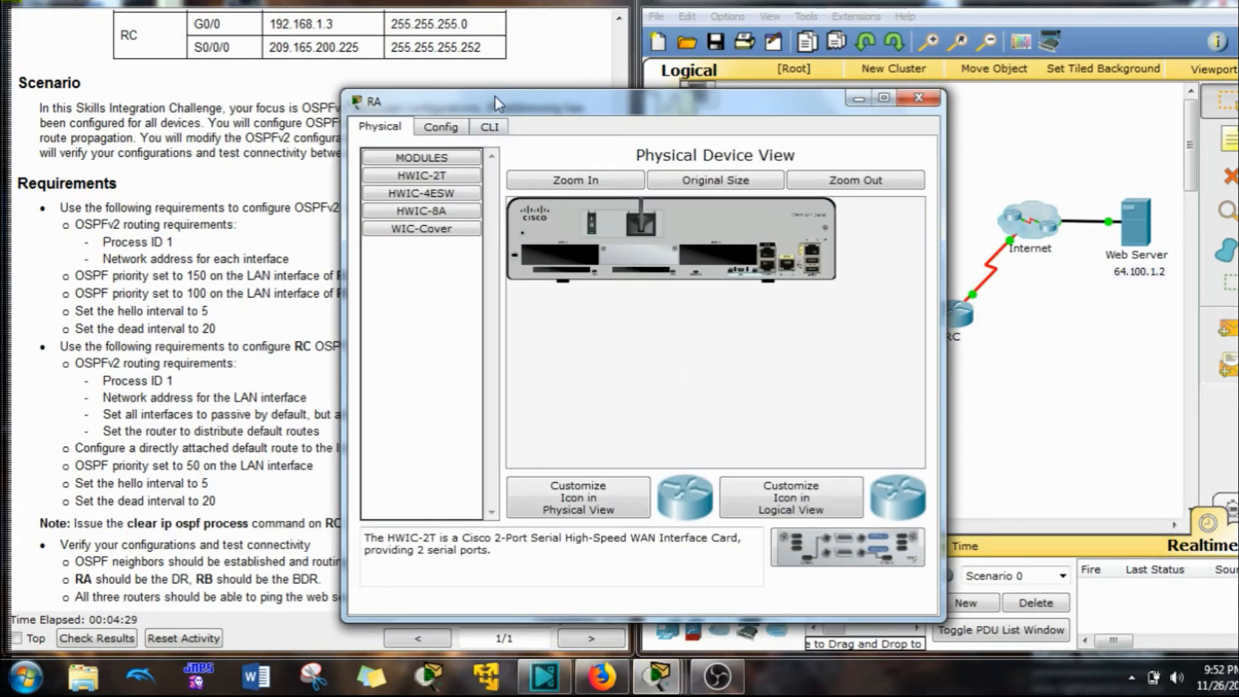
left_click(490, 126)
left_click_drag(526, 110, 830, 58)
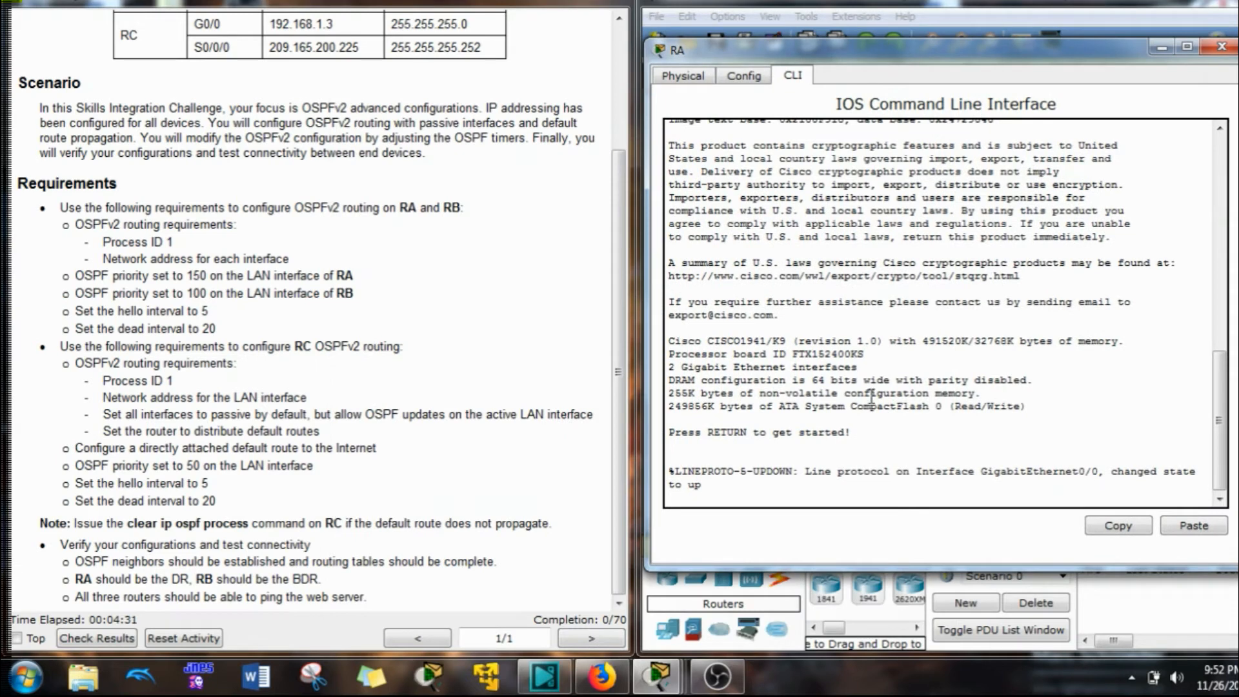
Enter global configuration mode on RA and start OSPF routing with process ID 1
key("Return")
type("en")
key("Return")
type("conf t")
key("Return")
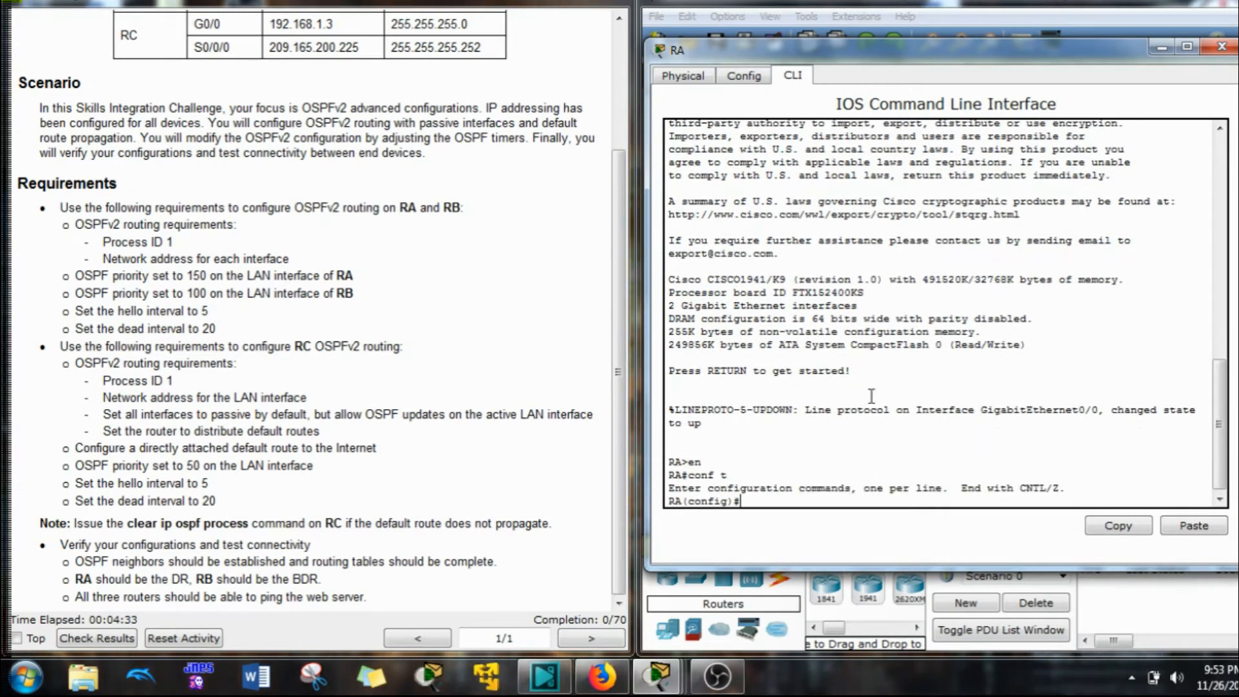
type("router os")
key("Tab")
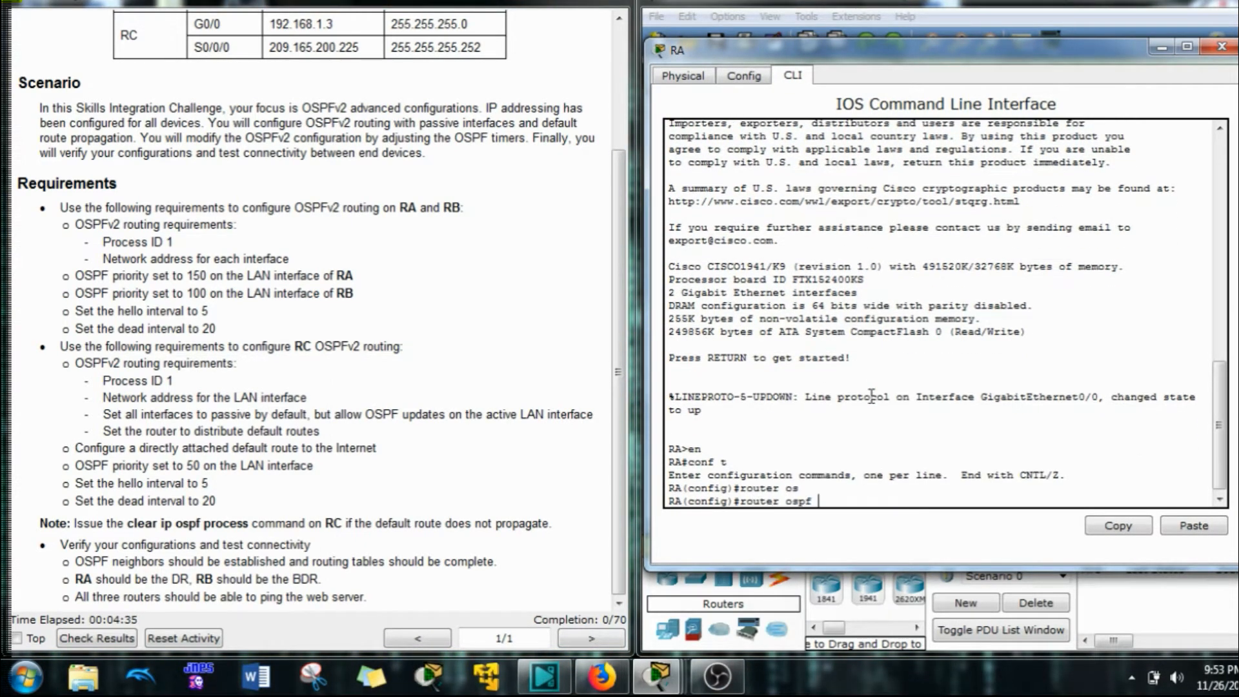
type("1")
key("Return")
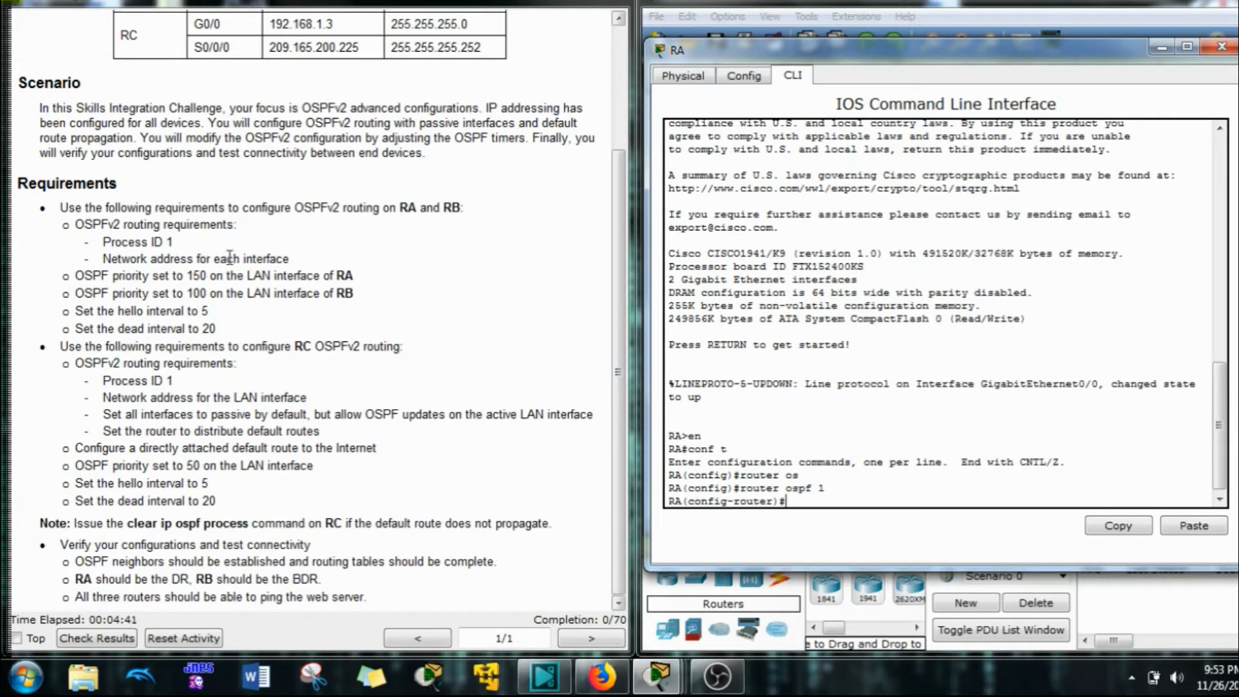
Advertise RA's LAN network 192.168.1.0 with wildcard mask 0.0.0.255 in OSPF area 0
left_click_drag(622, 240, 618, 121)
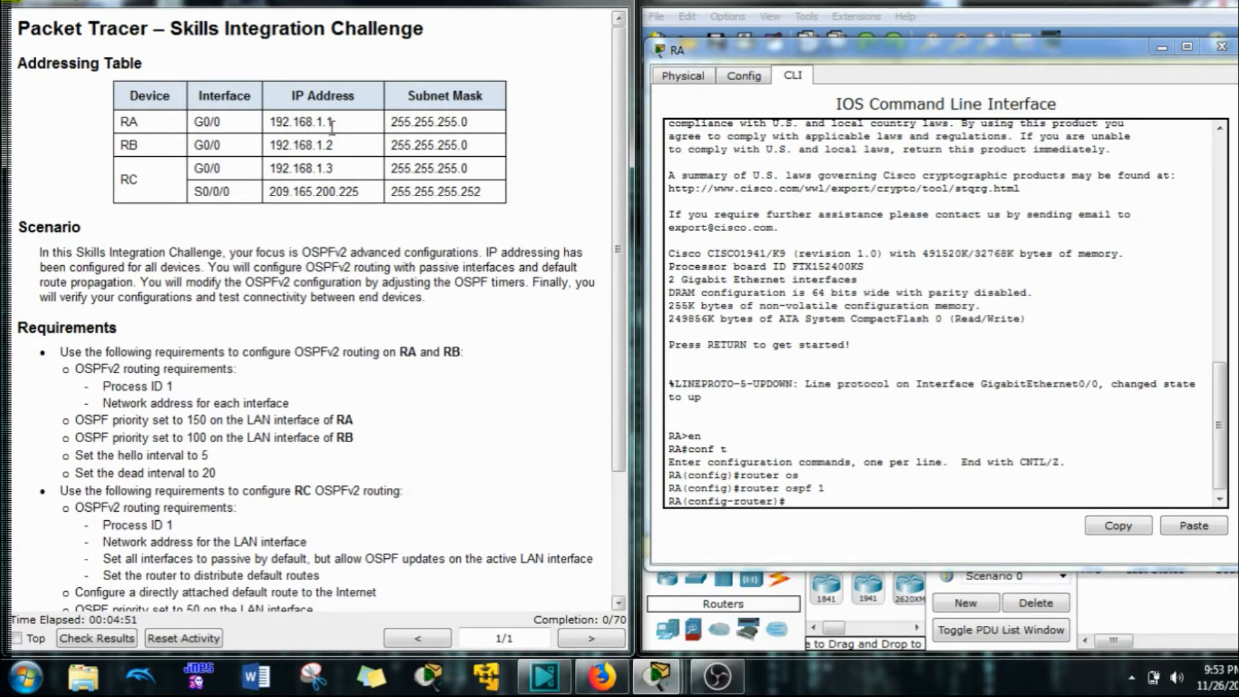
left_click_drag(391, 122, 466, 124)
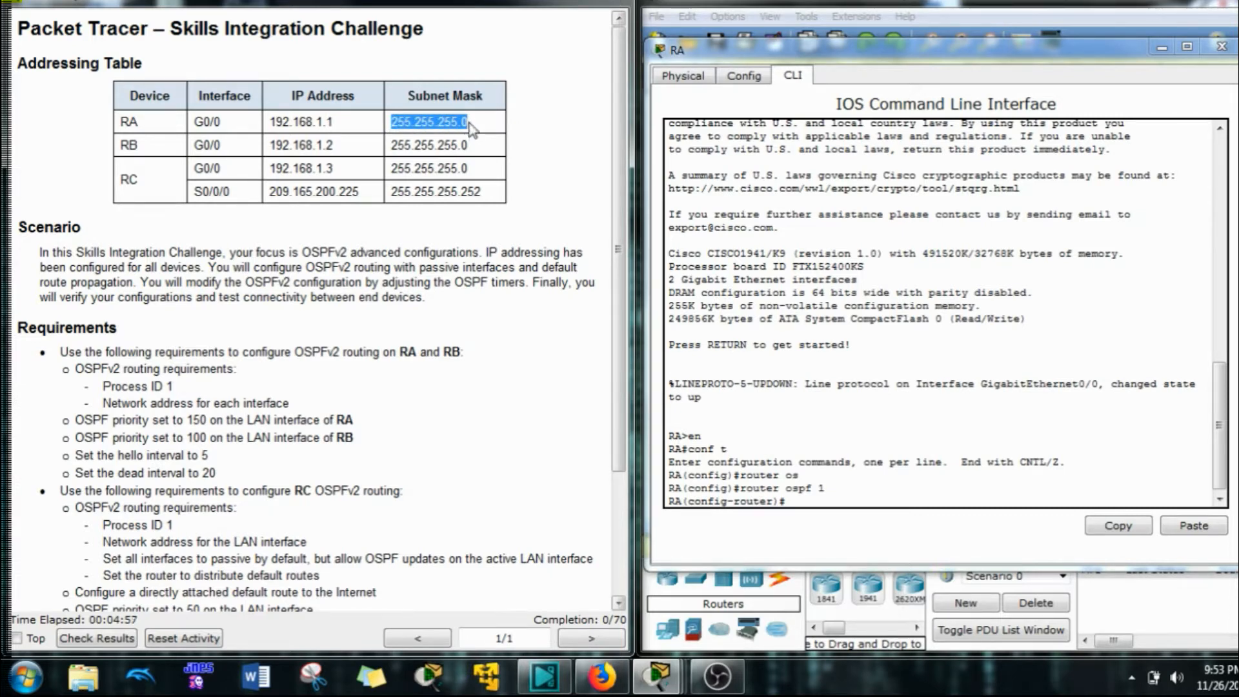
left_click(470, 129)
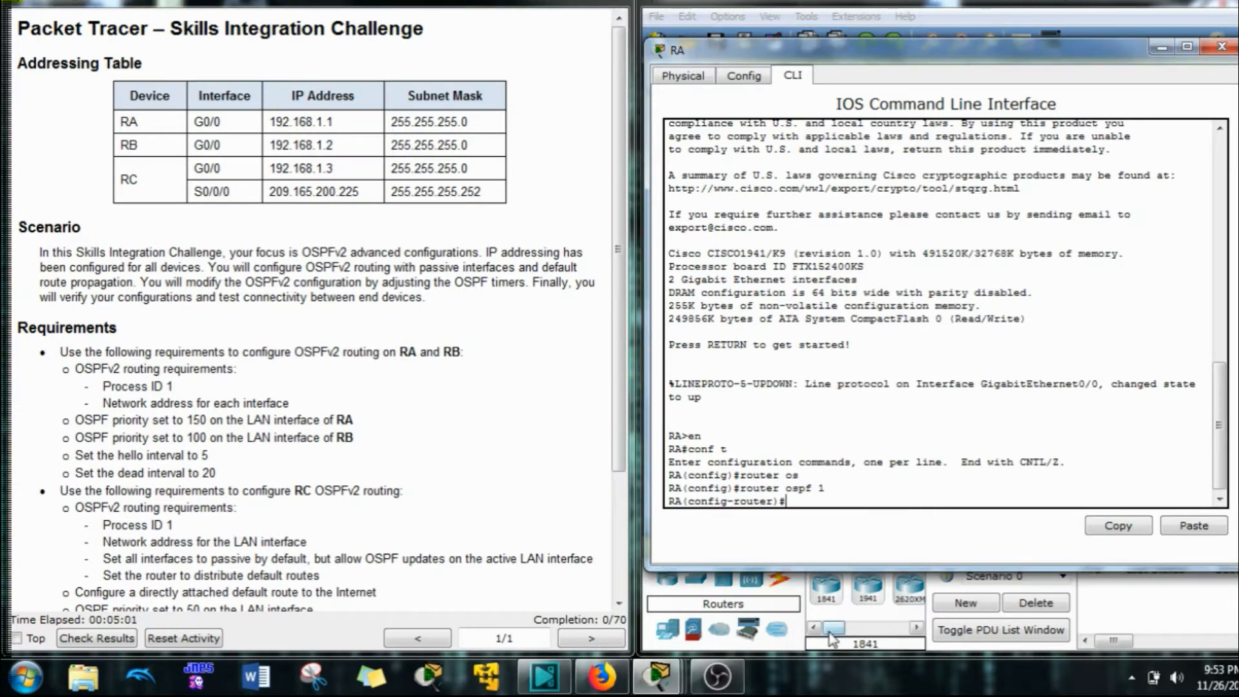
type("et")
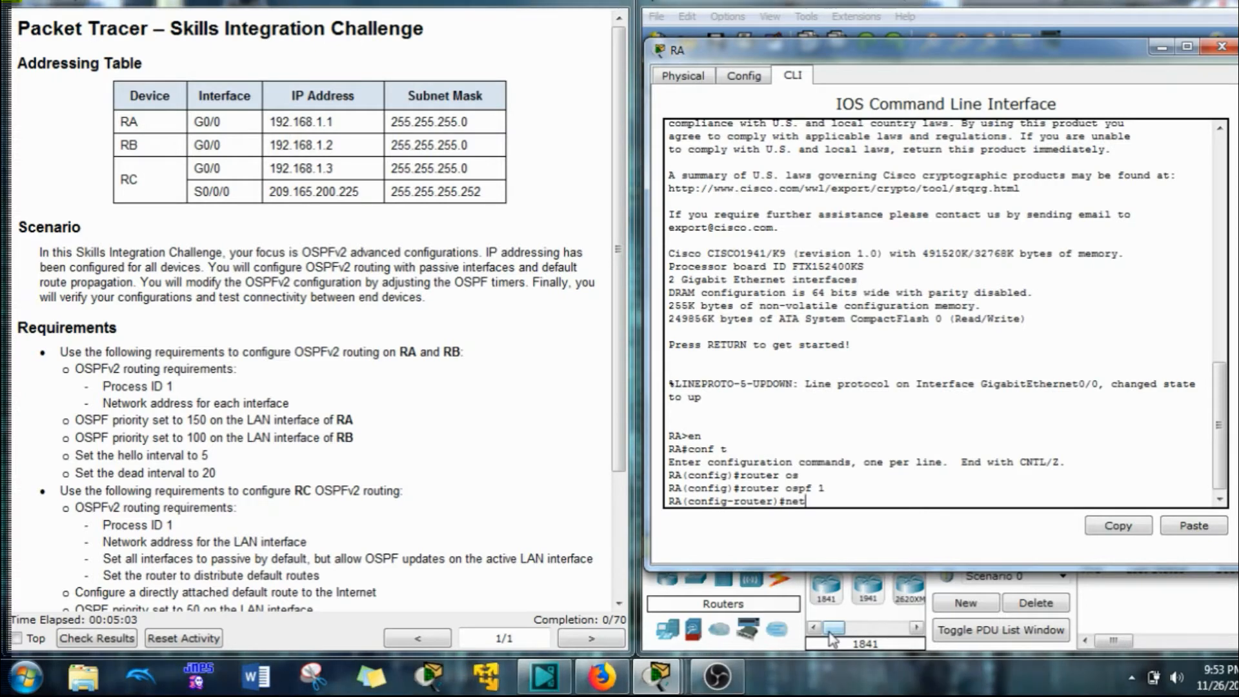
key("Tab")
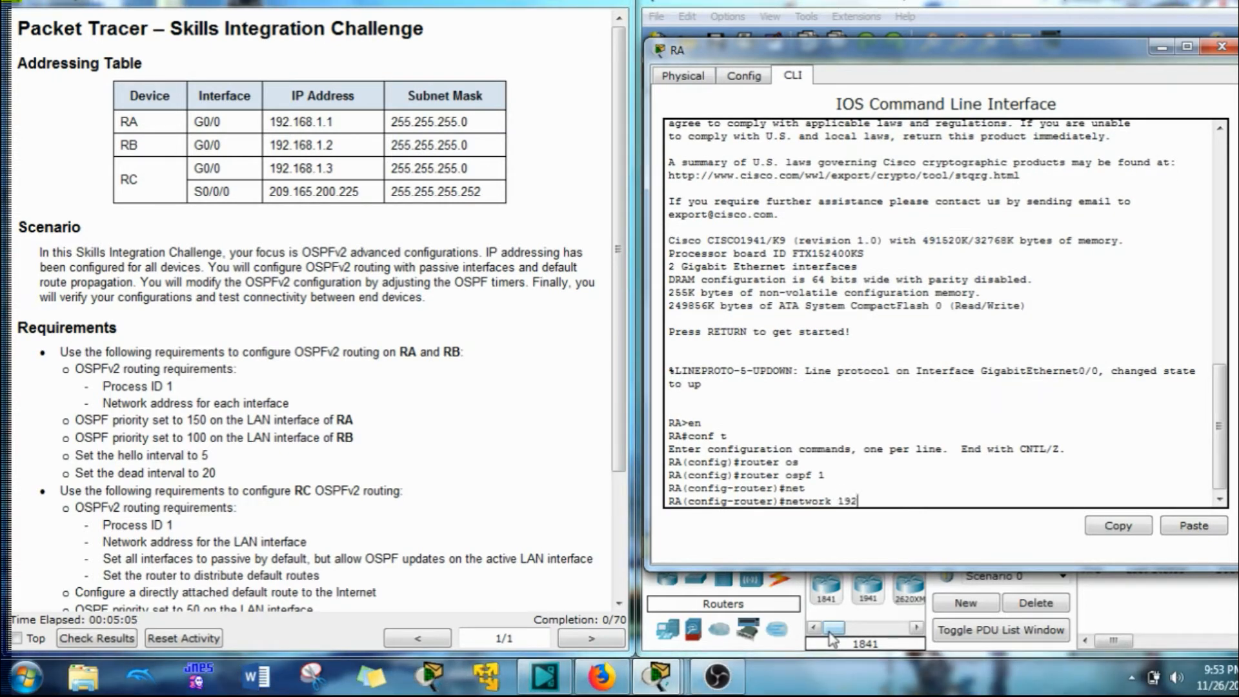
type("192.168")
type(".1.0 0.0.0.255 are")
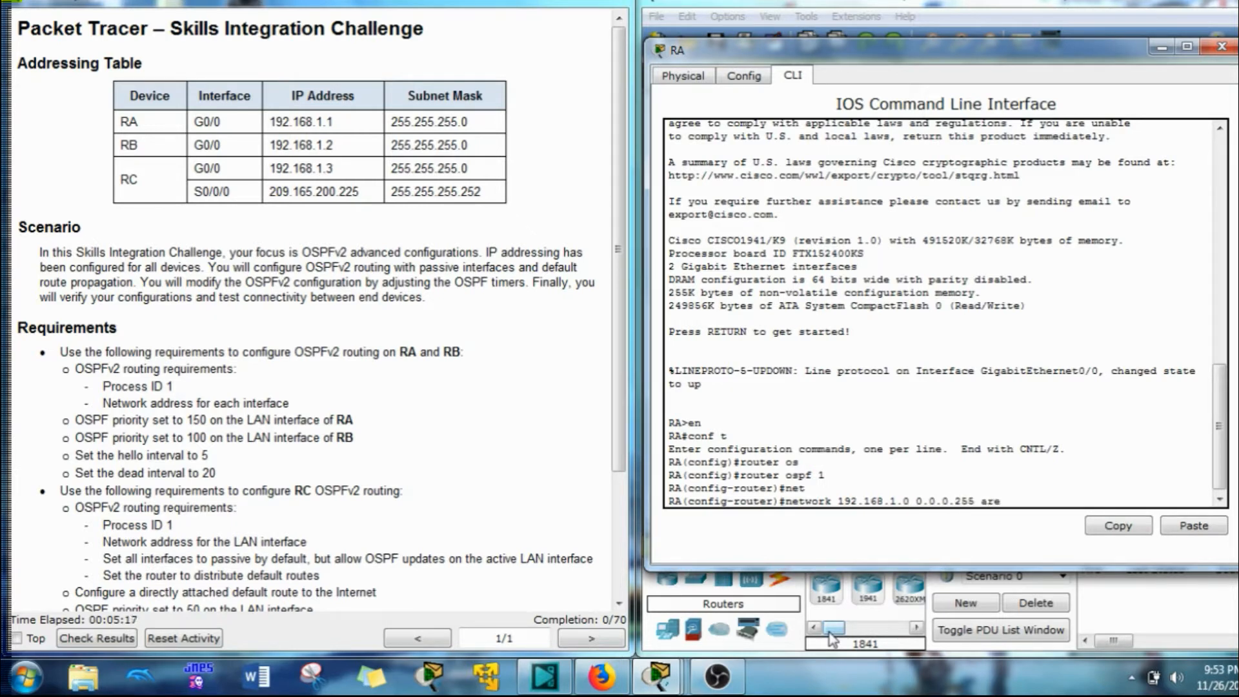
type("a 0")
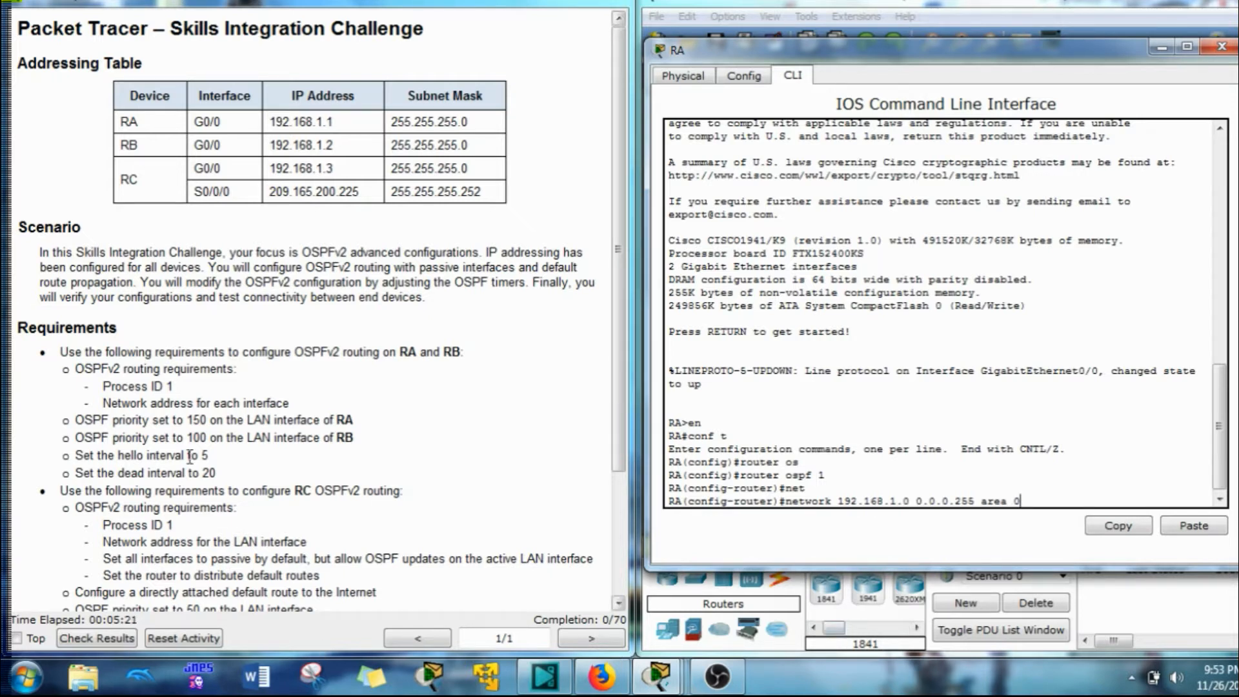
key("Return")
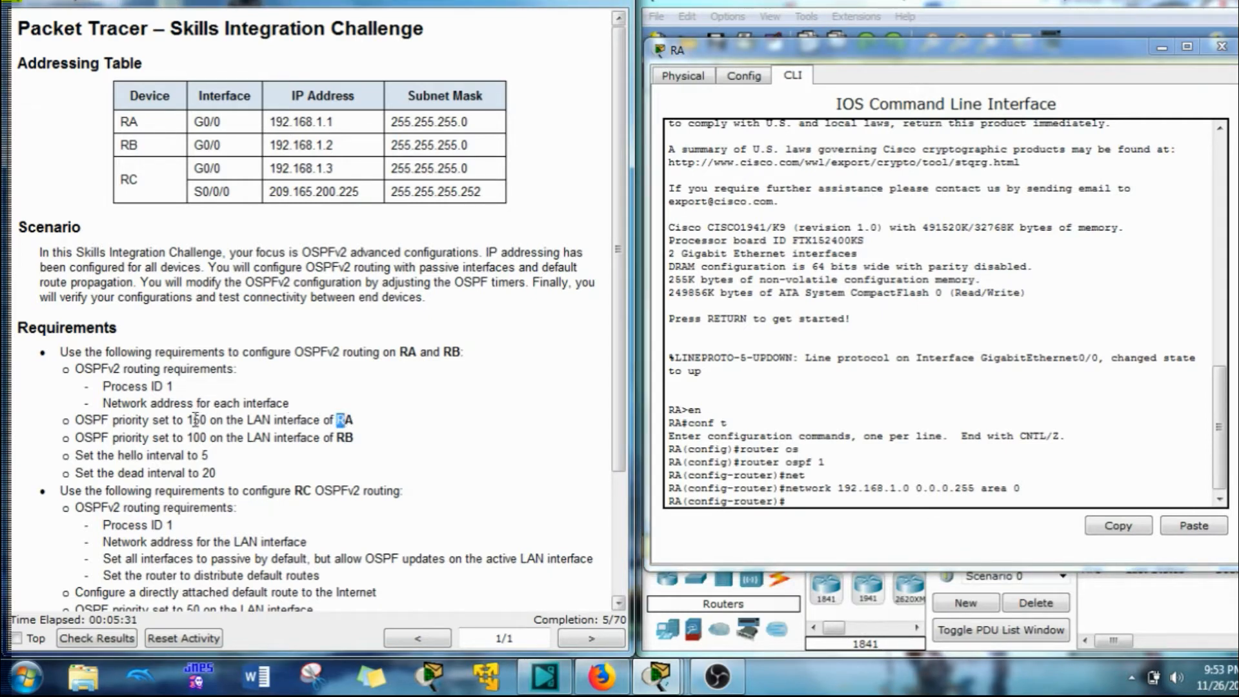
Leave RA's OSPF router configuration and enter interface configuration for g0/0
left_click_drag(187, 420, 208, 420)
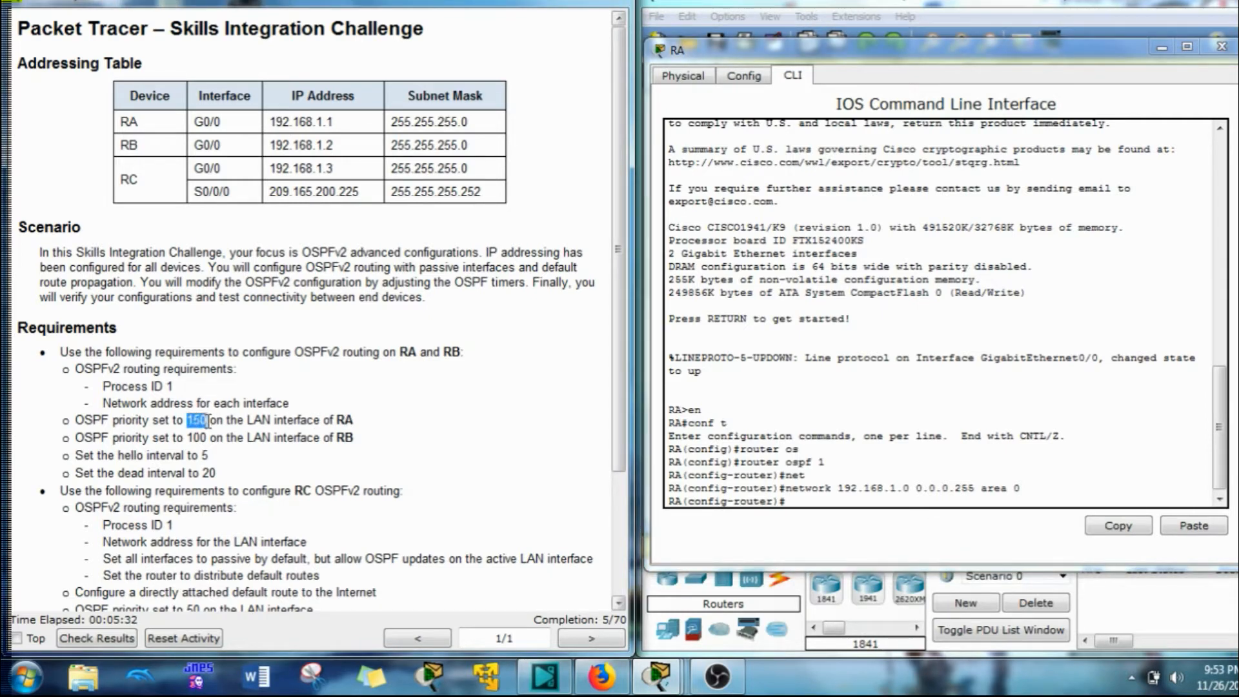
left_click(783, 517)
type("exit")
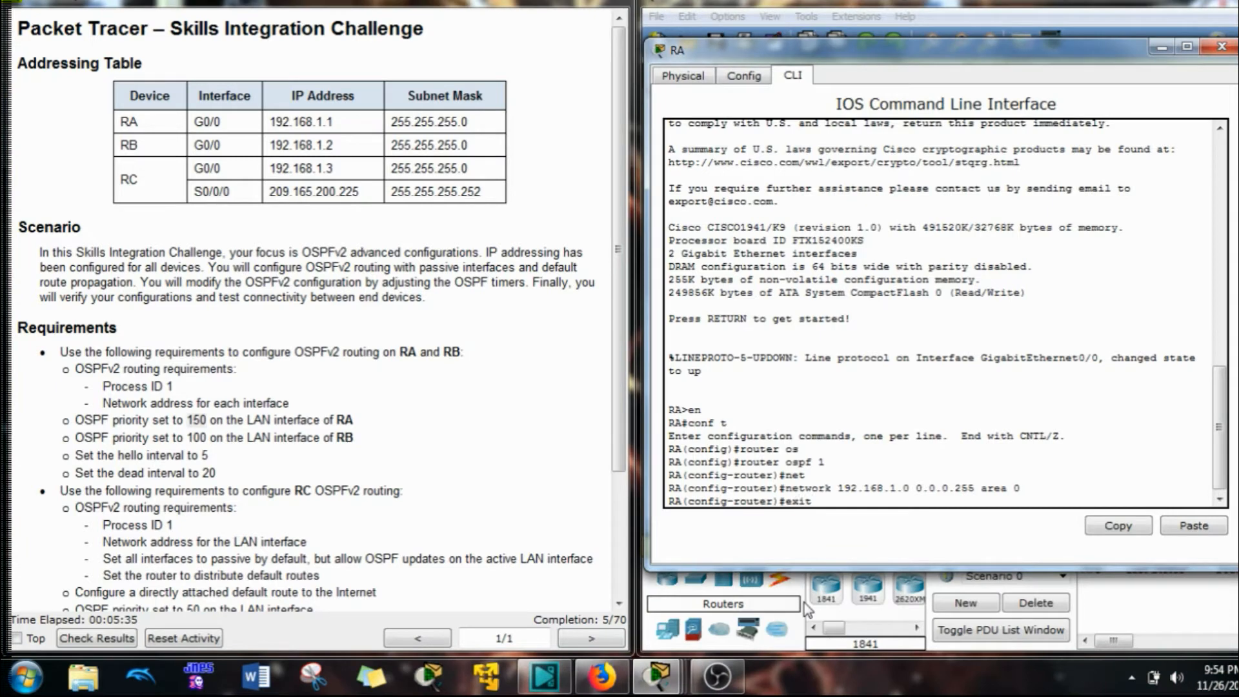
key("Return")
type("inter")
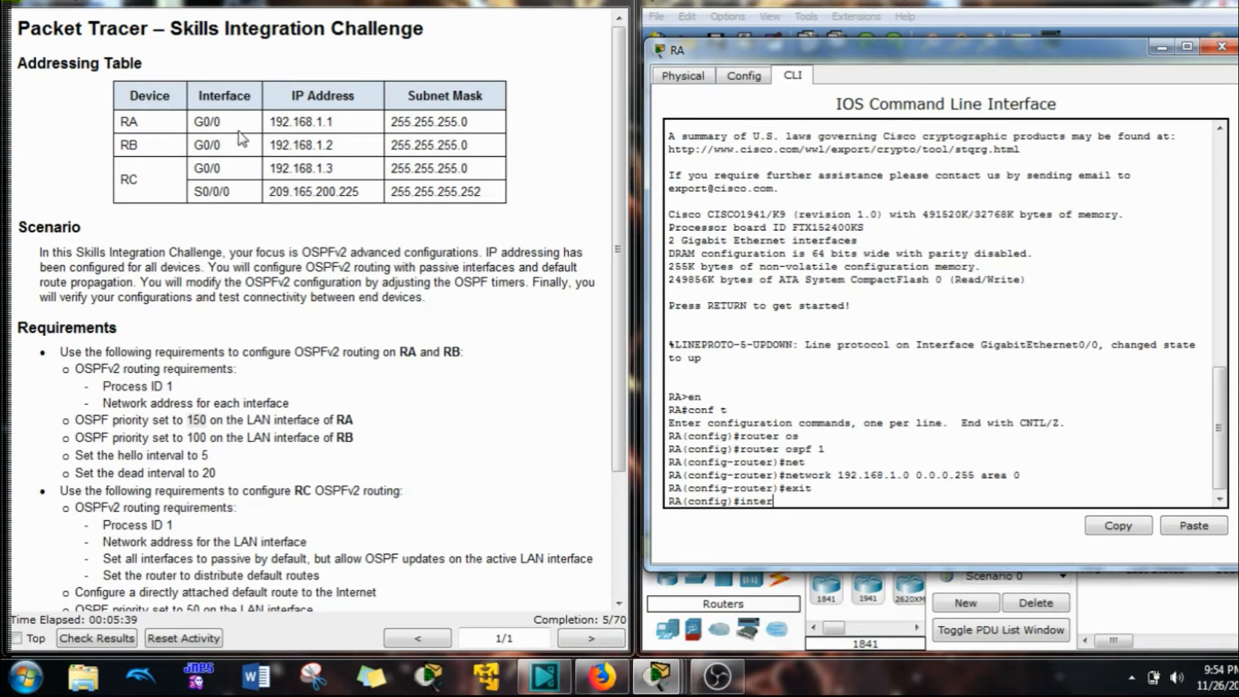
left_click_drag(223, 123, 195, 122)
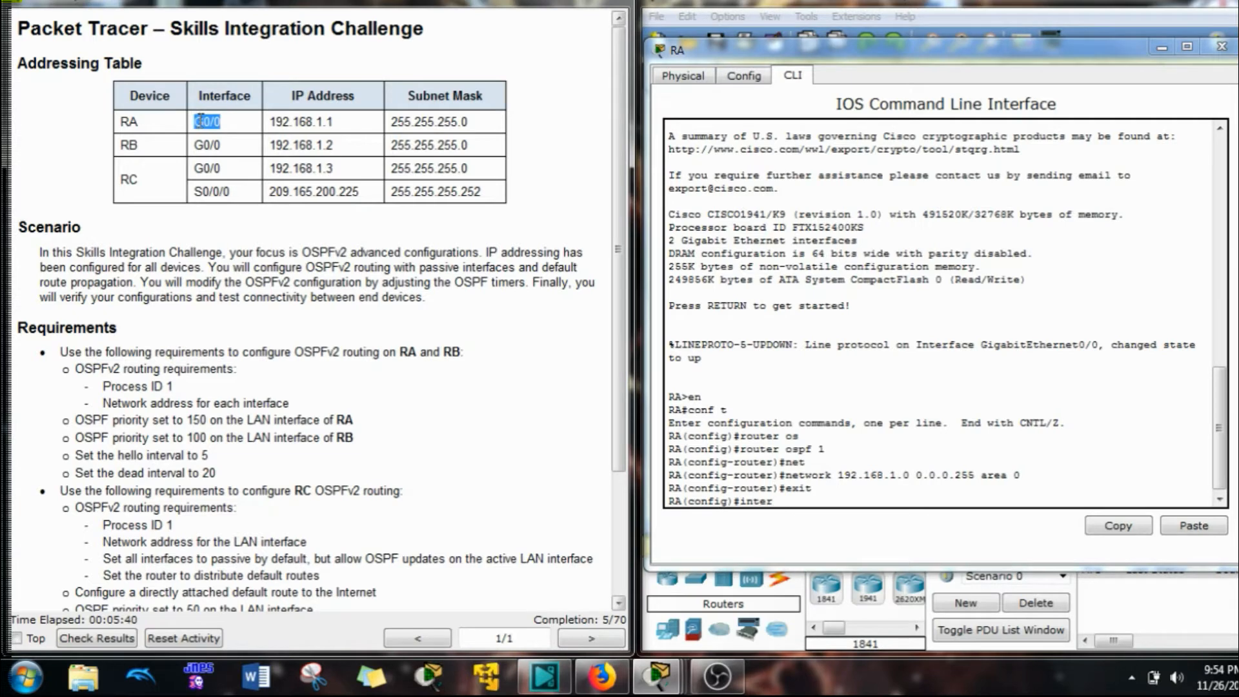
left_click(808, 490)
type("g0/")
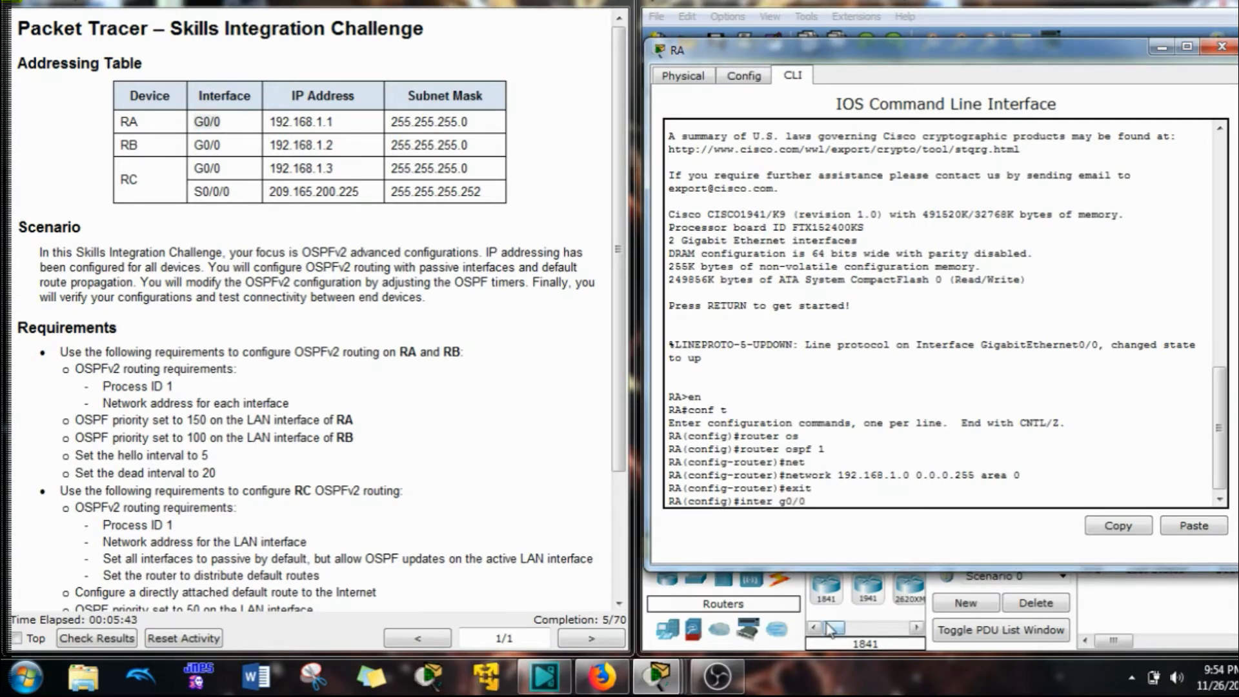
type("0")
key("Return")
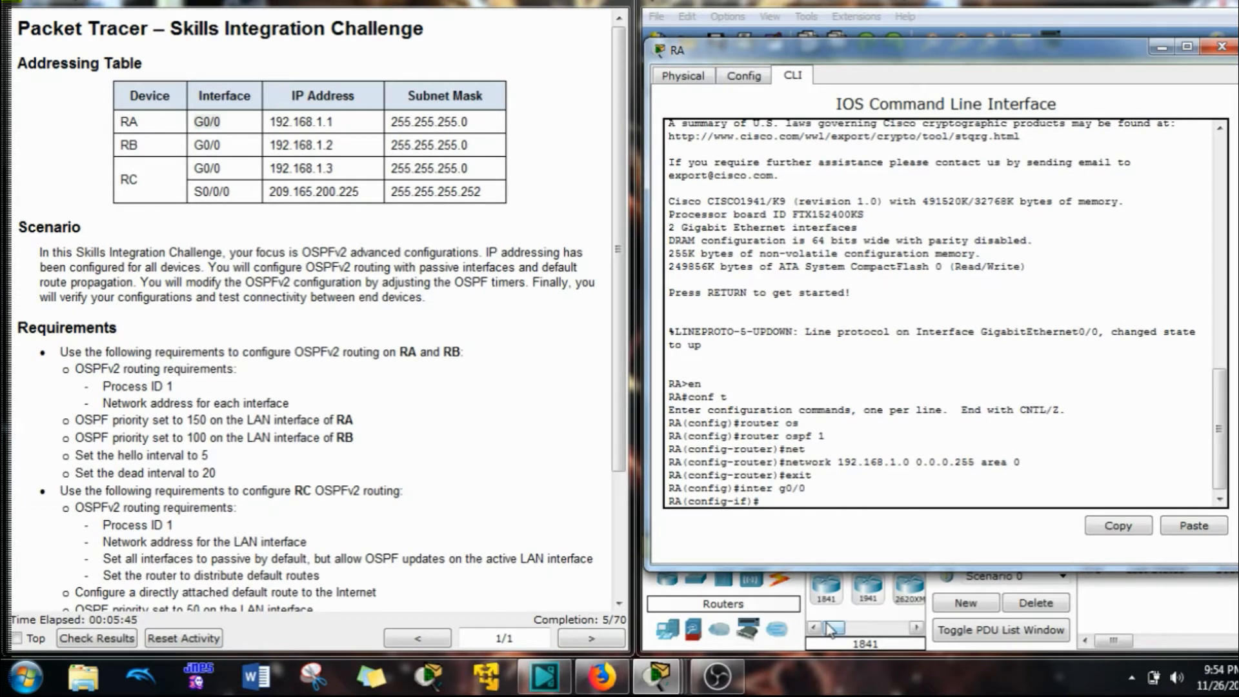
Set the OSPF priority of RA's g0/0 interface to 150, checking the allowed priority range
type("ip os")
key("Tab")
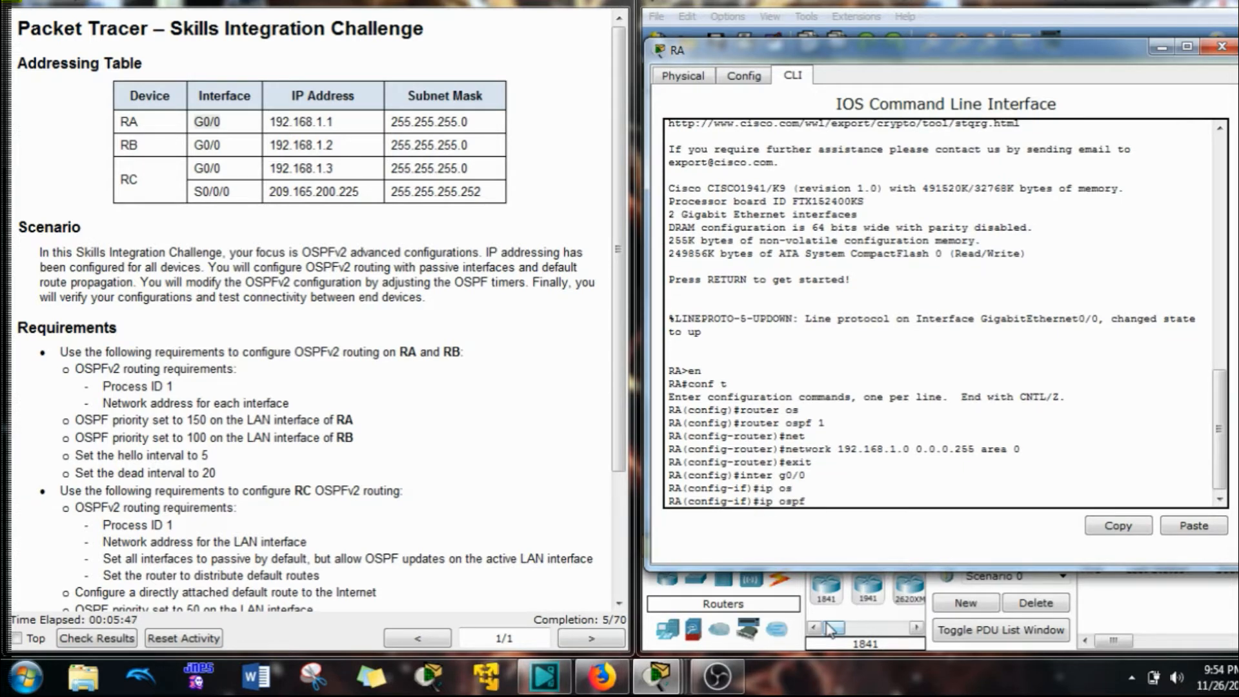
type("pr")
key("Tab")
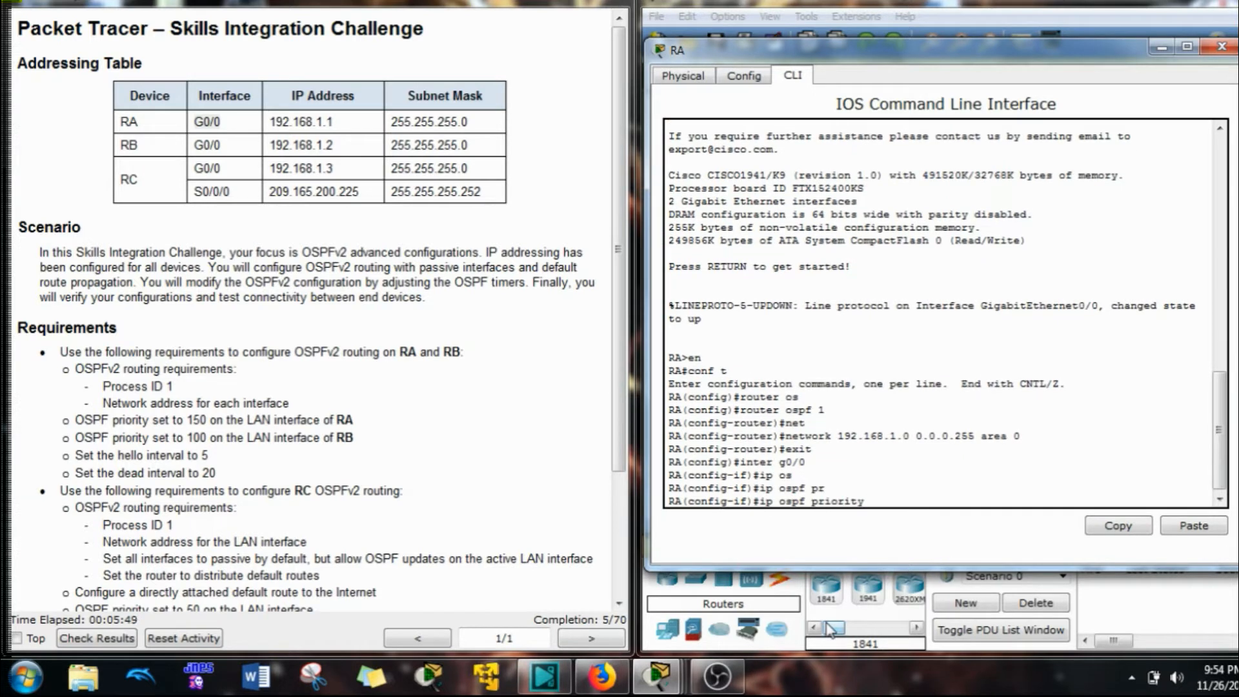
type("?")
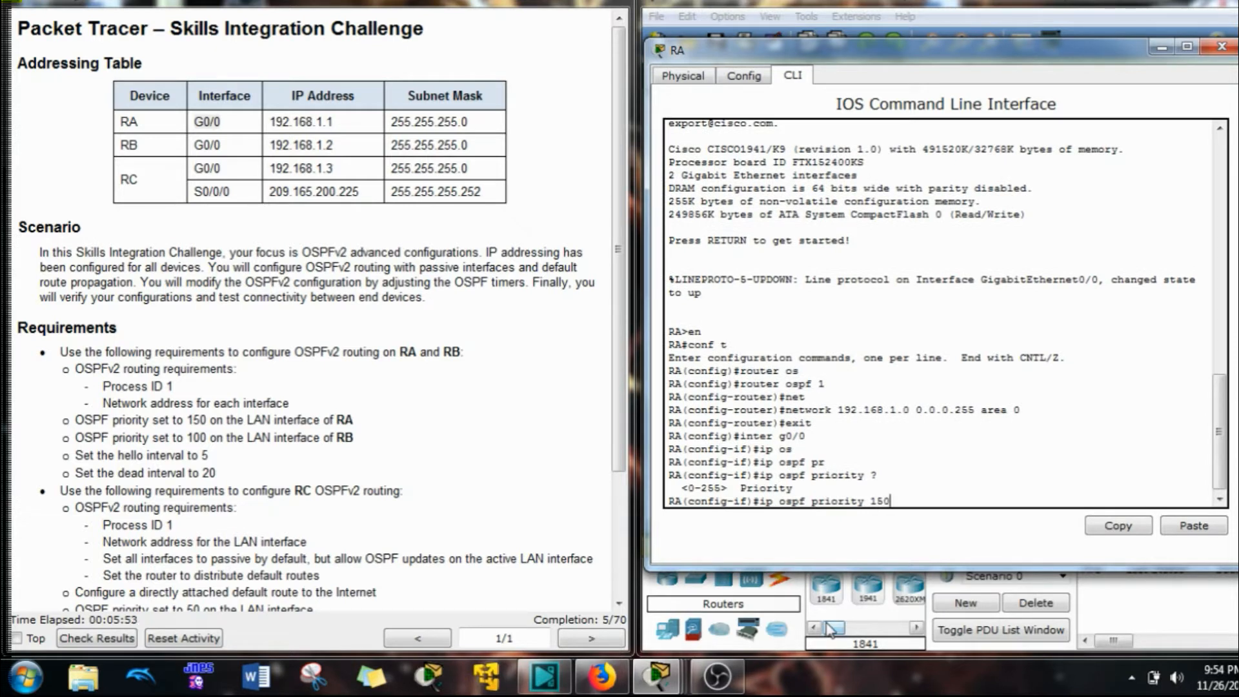
key("Return")
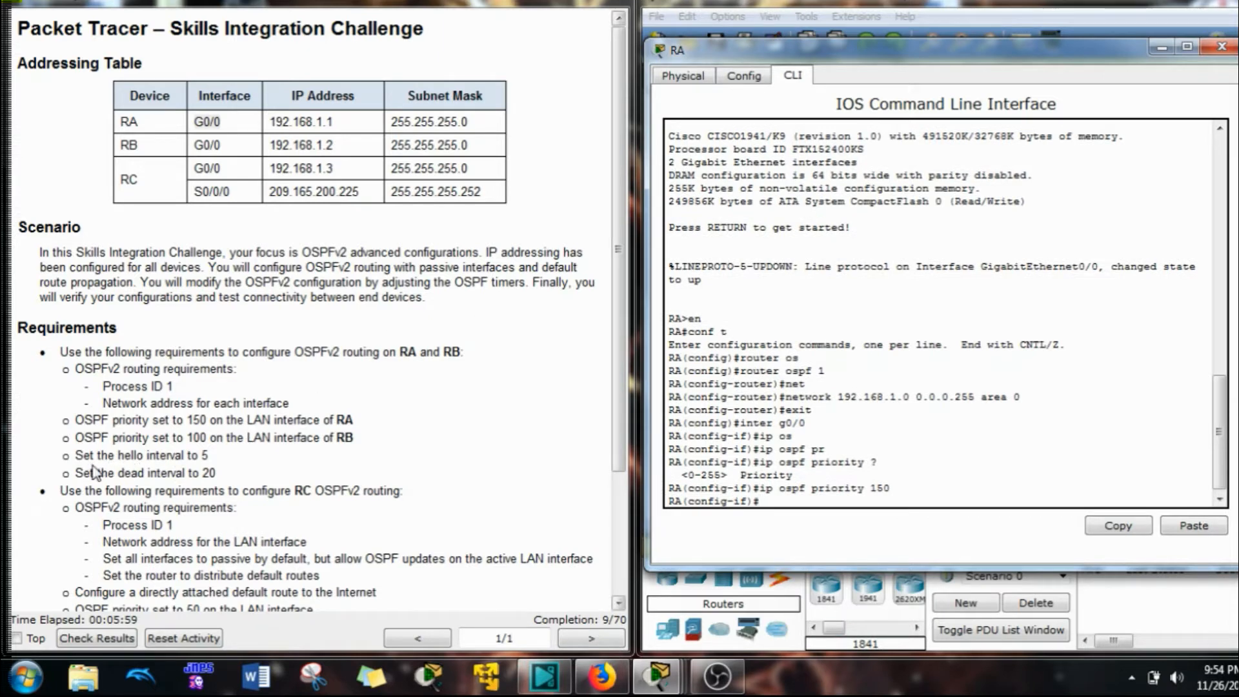
Set the OSPF hello interval on RA's g0/0 interface to 5
double_click(204, 455)
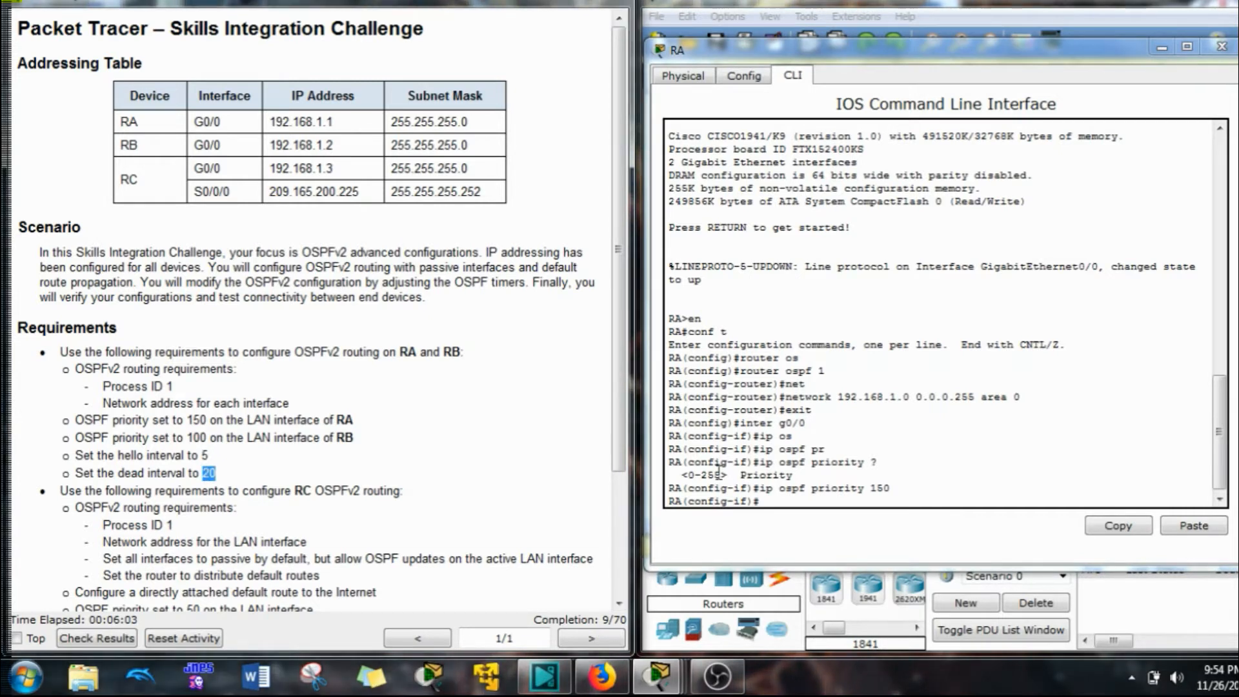
left_click(803, 525)
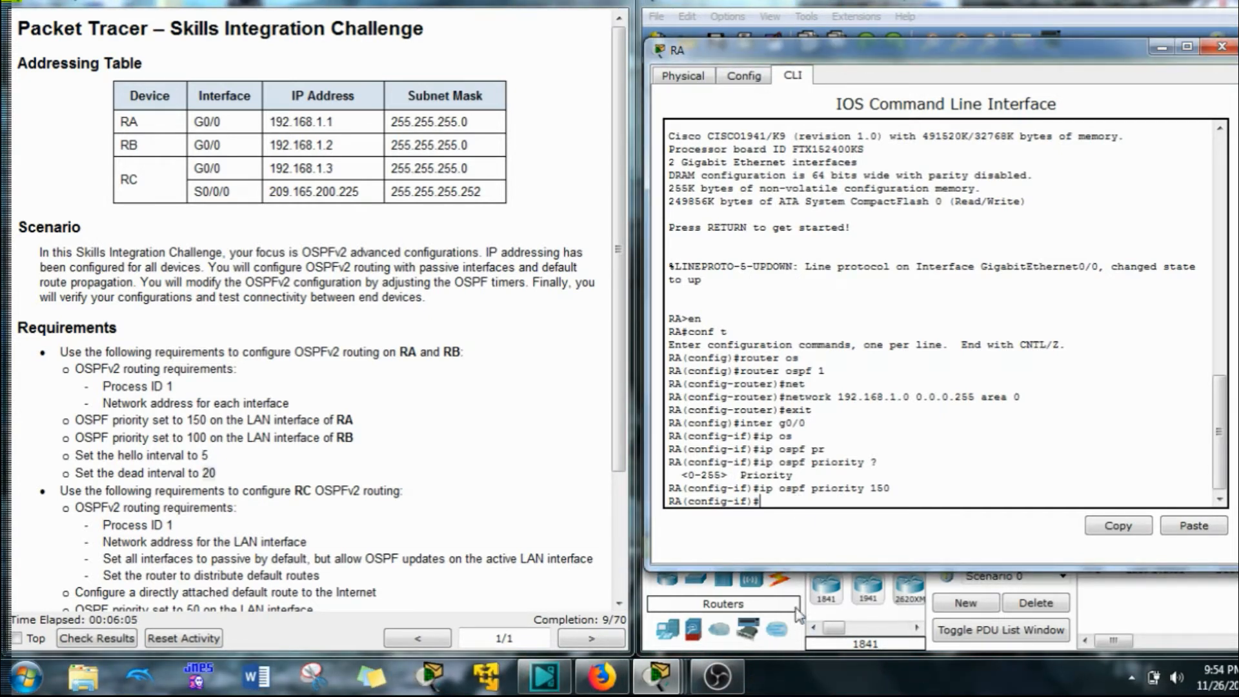
type("ip os")
key("Tab")
type("h")
key("Tab")
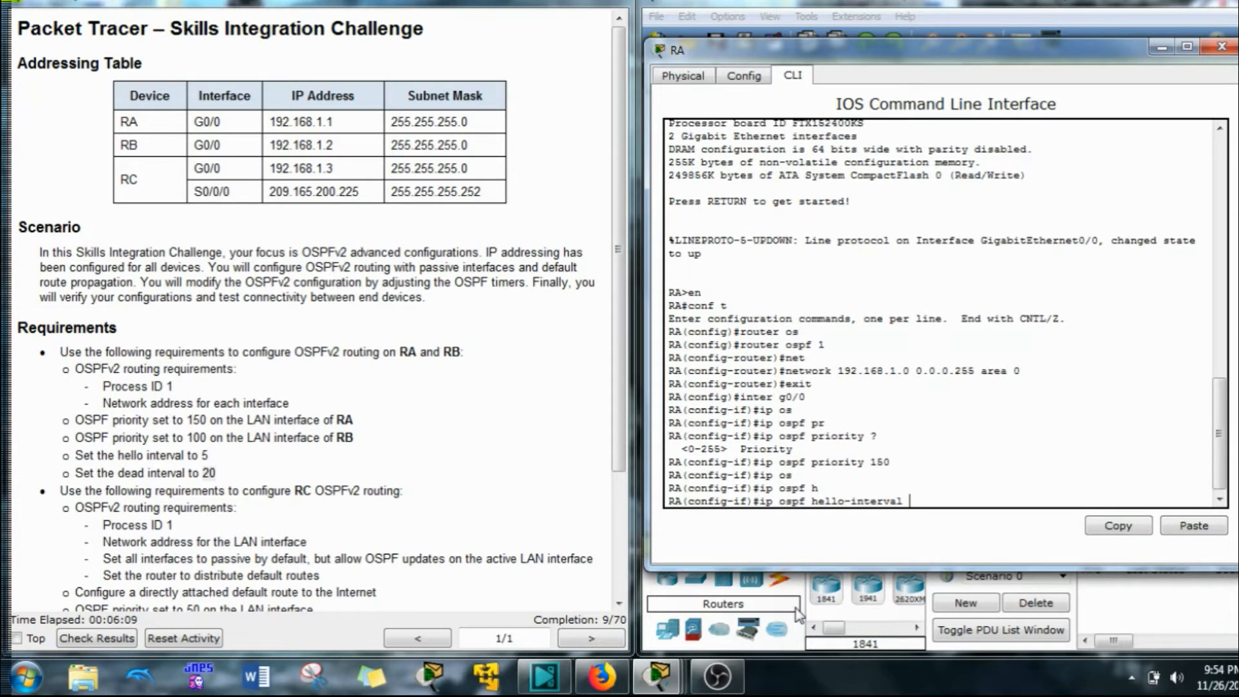
type("5")
key("Return")
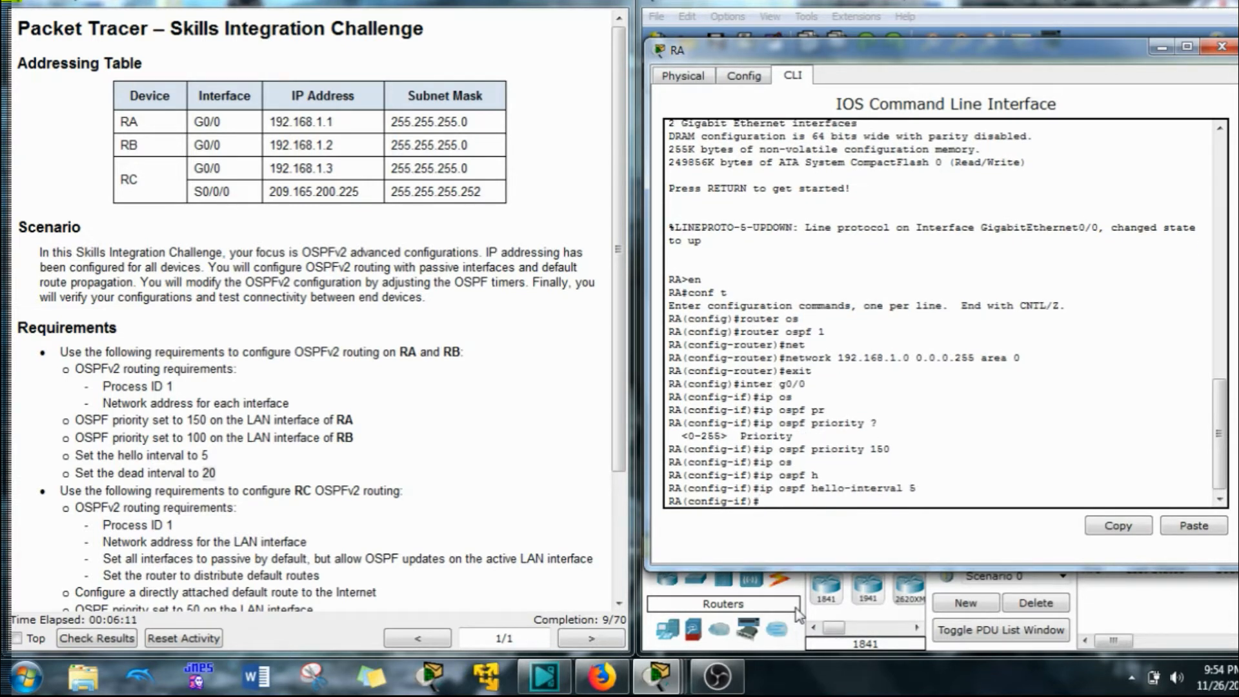
Set the OSPF dead interval on RA's g0/0 interface to 20
type("ip os")
key("Tab")
type("d")
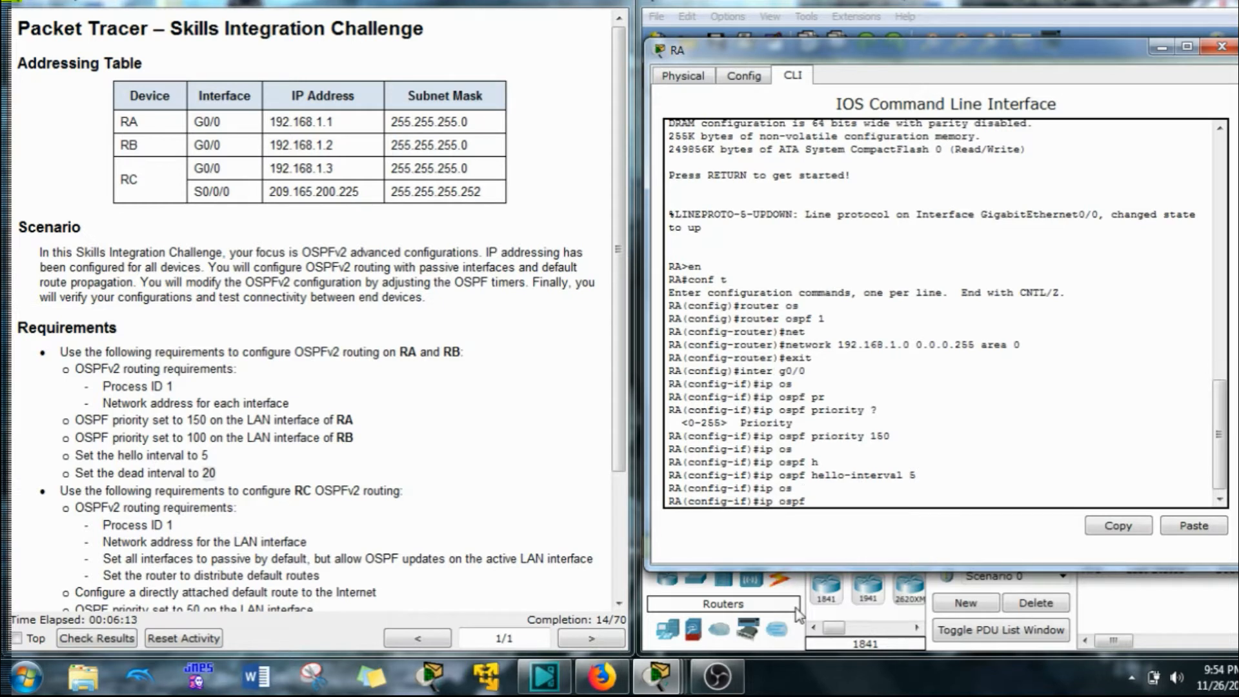
key("Tab")
type("20")
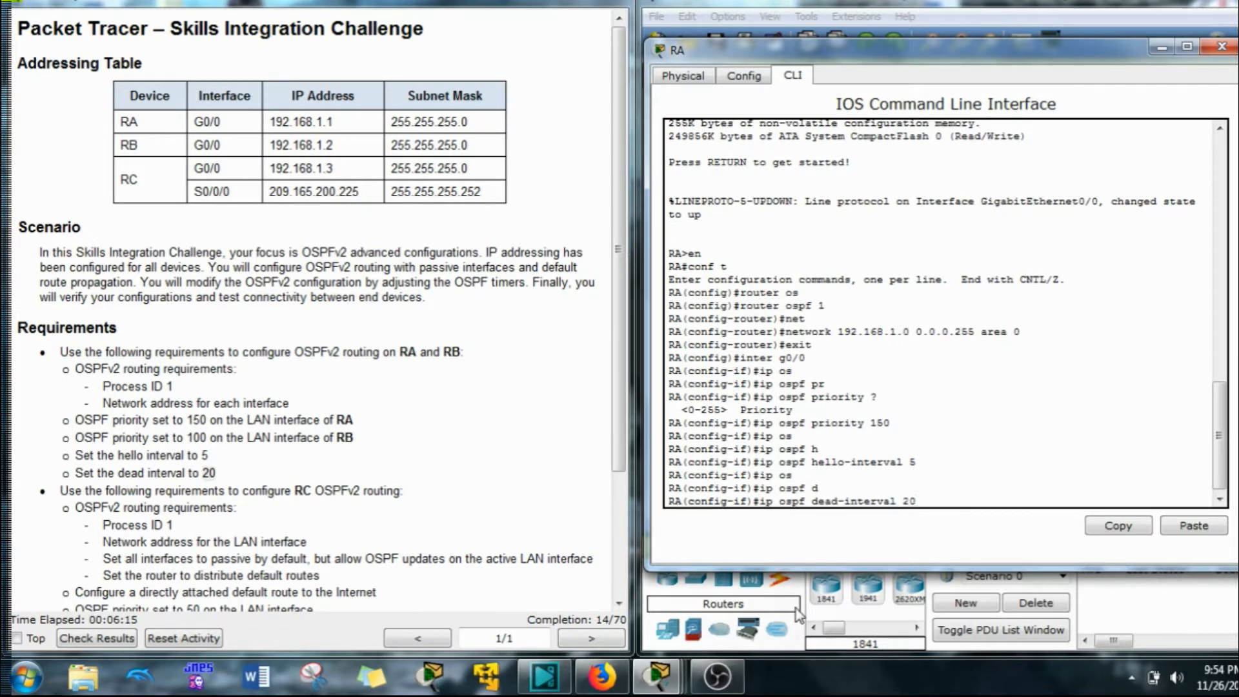
key("Return")
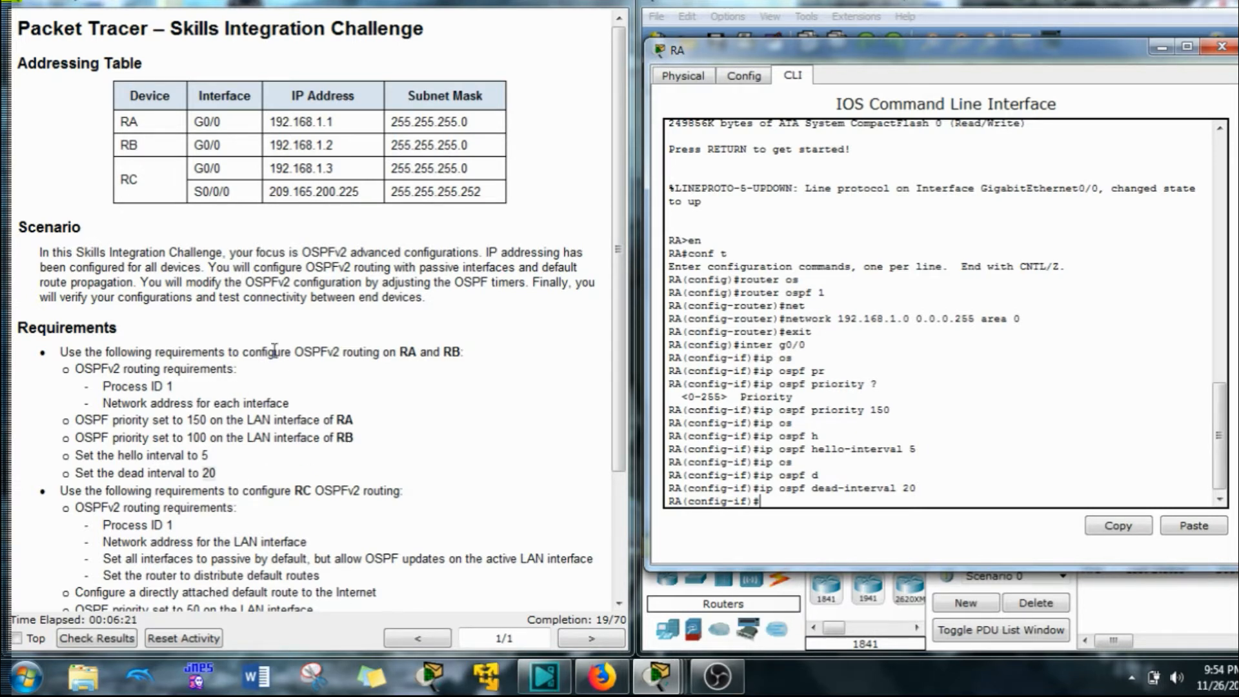
Minimize RA's window and open router RB's command-line interface beside the instructions
double_click(196, 438)
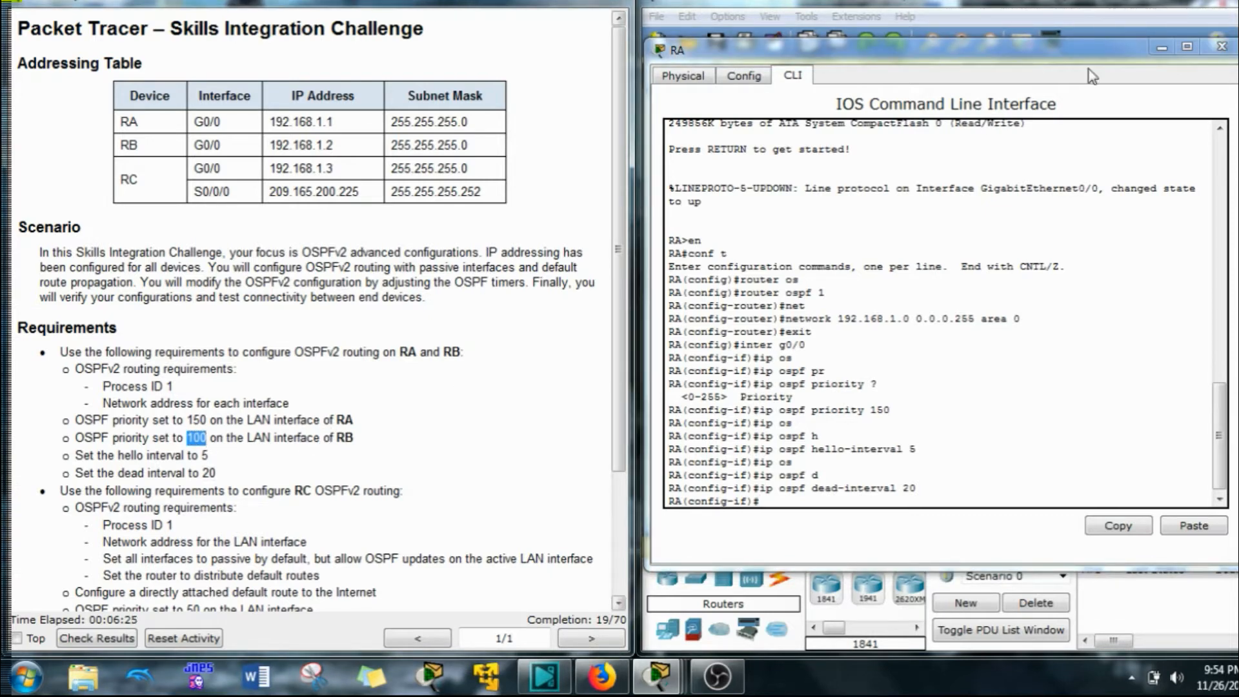
left_click(1165, 47)
left_click(836, 216)
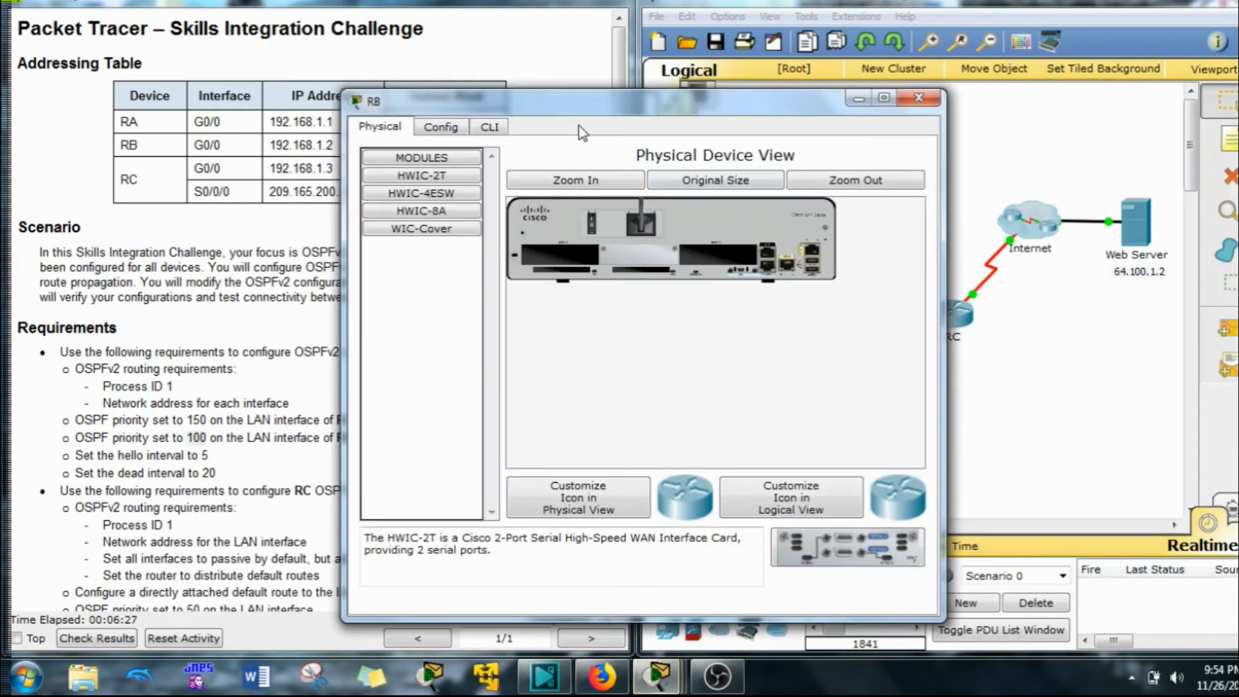
left_click_drag(584, 105, 877, 63)
left_click(781, 85)
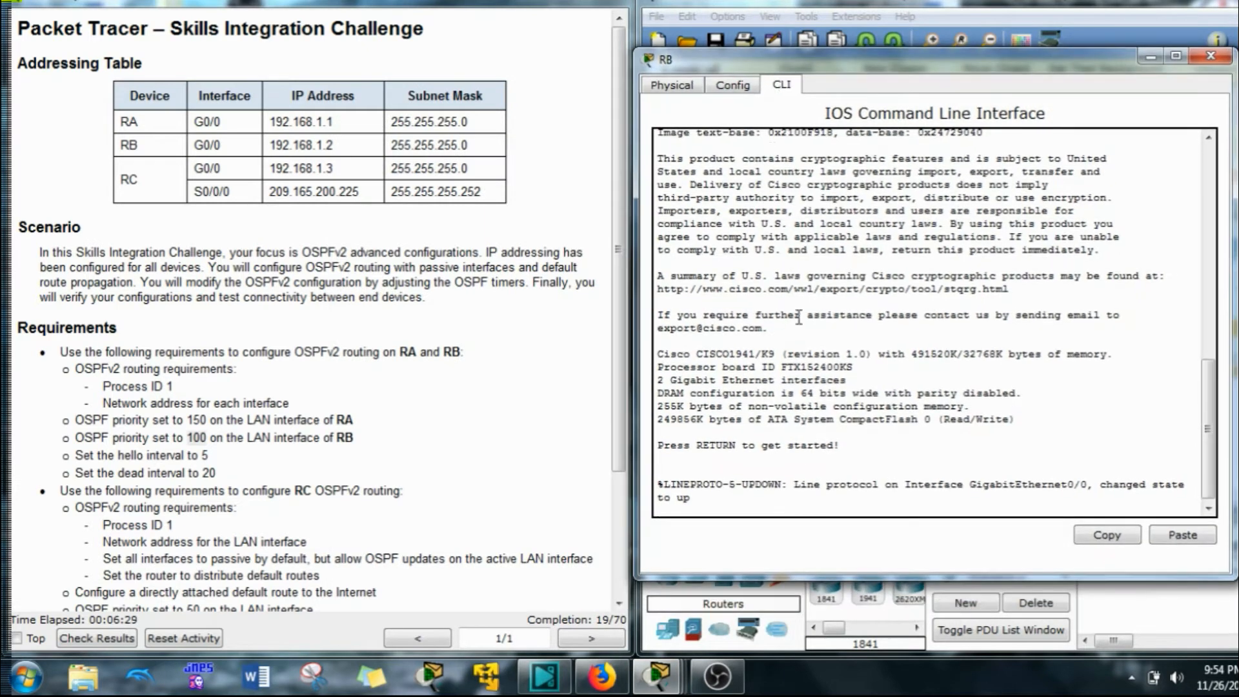
Start router RB's command-line session and enter global configuration mode
left_click(853, 470)
key("Return")
type("en")
key("Return")
type("conf t")
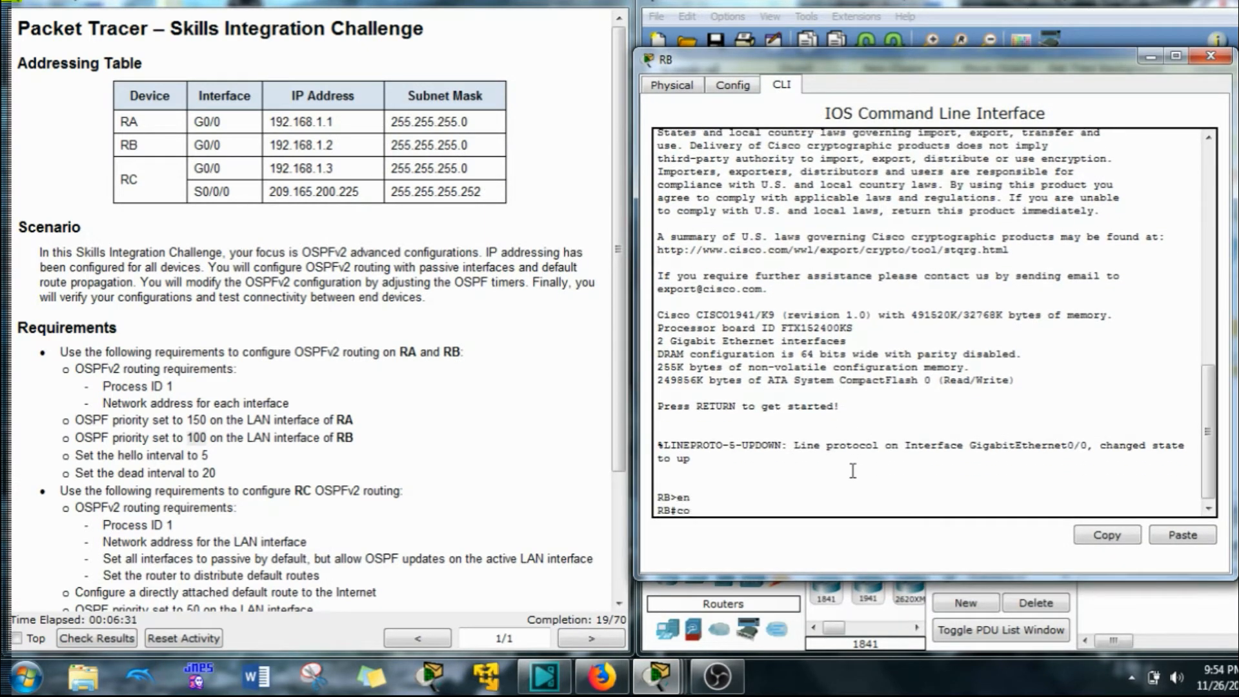
key("Return")
Enable OSPF routing on RB with process ID 1
type("ip")
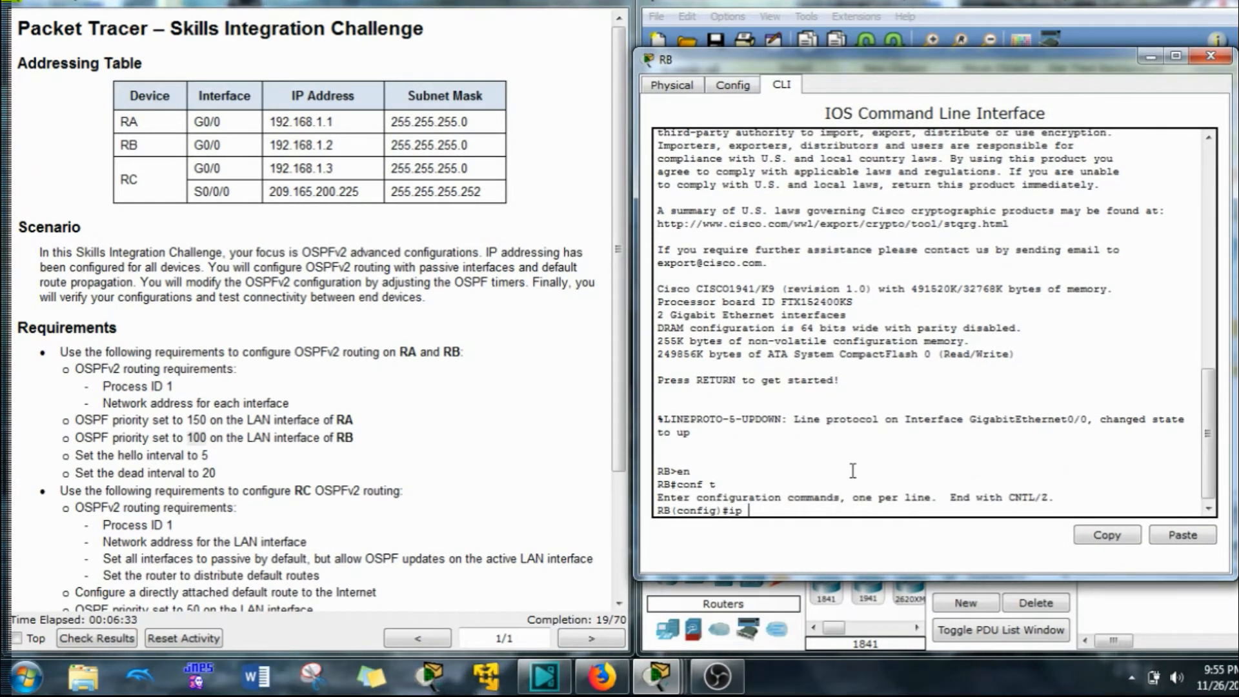
key("BackSpace")
key("BackSpace")
type("o")
key("BackSpace")
type("router os")
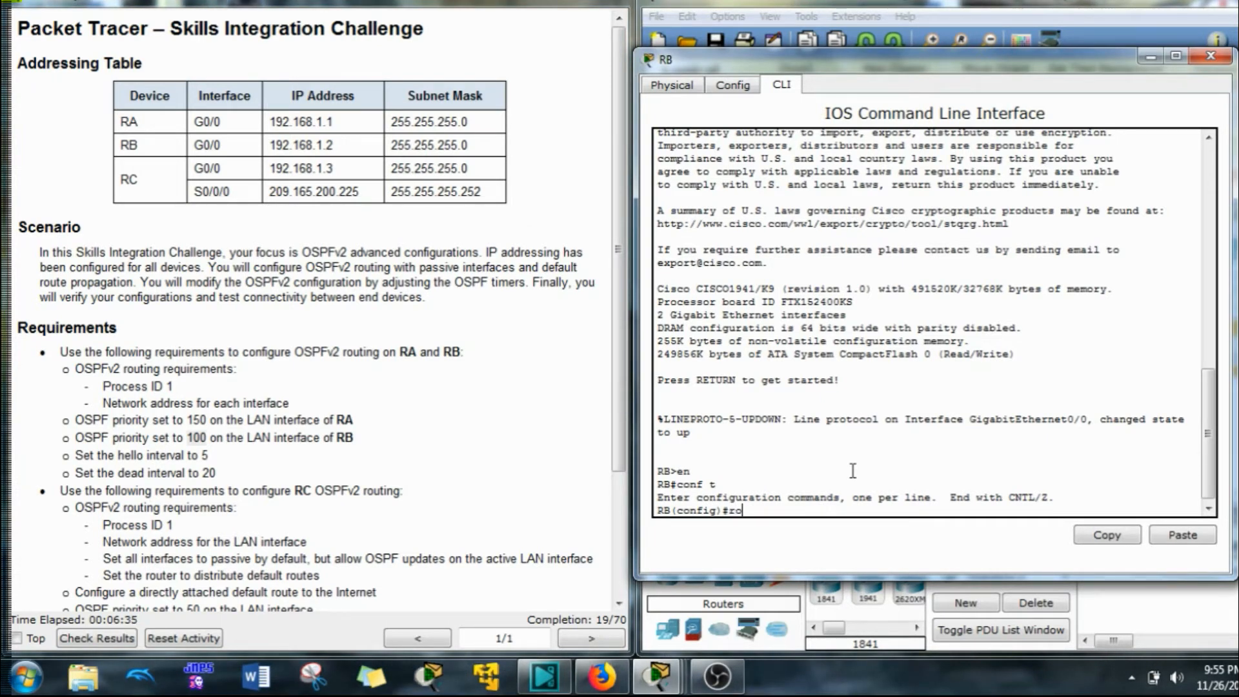
key("Tab")
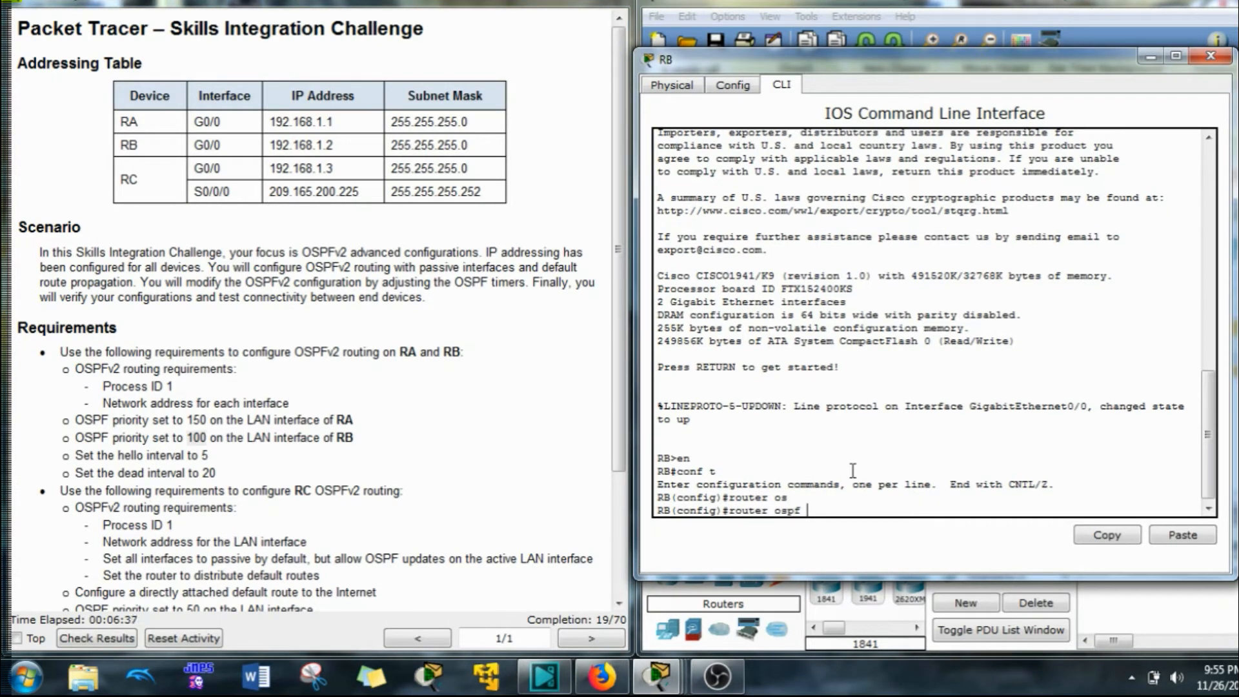
type("1")
key("Return")
Advertise network 192.168.1.0 with wildcard mask 0.0.0.255 in OSPF area 0 on RB, and return to global configuration mode
type("net")
key("Tab")
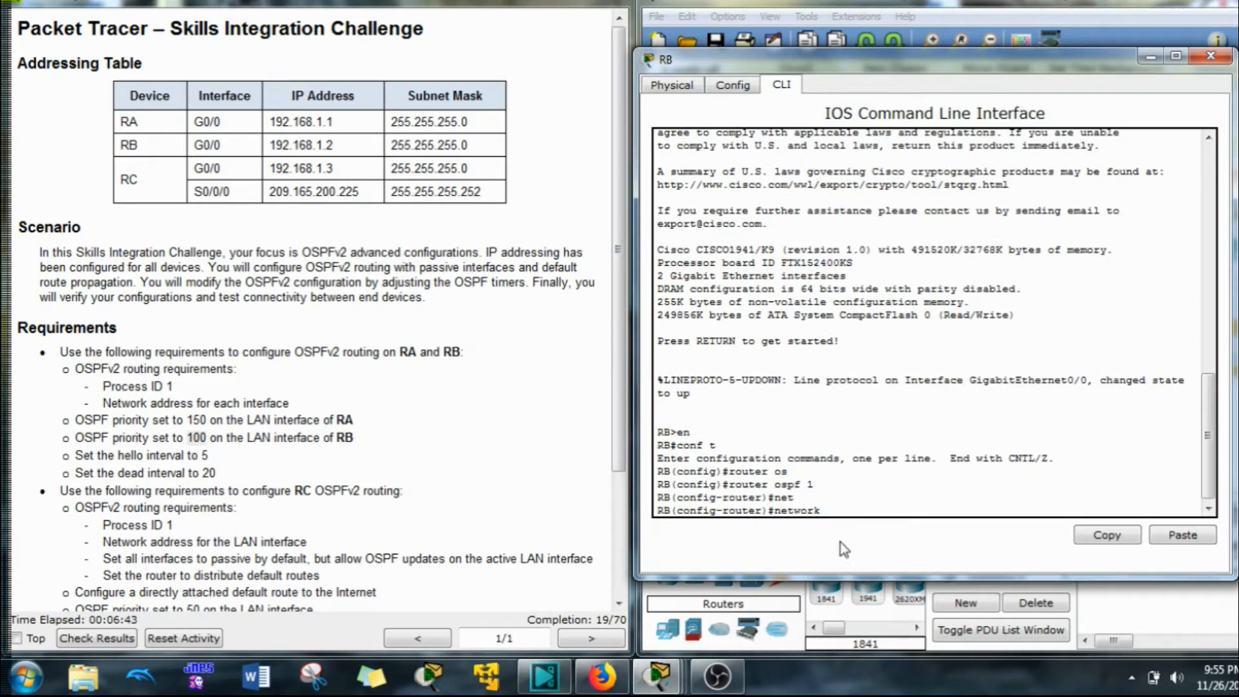
type("192.168.1.0")
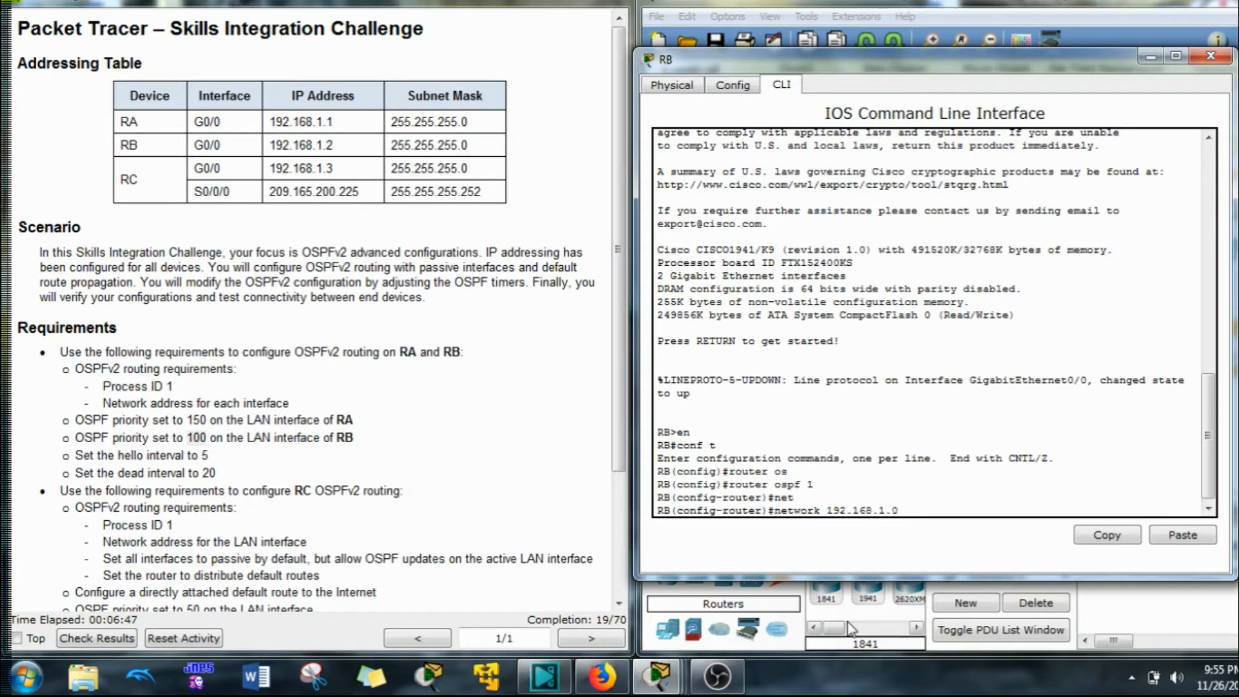
type(" 0.0.0.255 ar")
key("Tab")
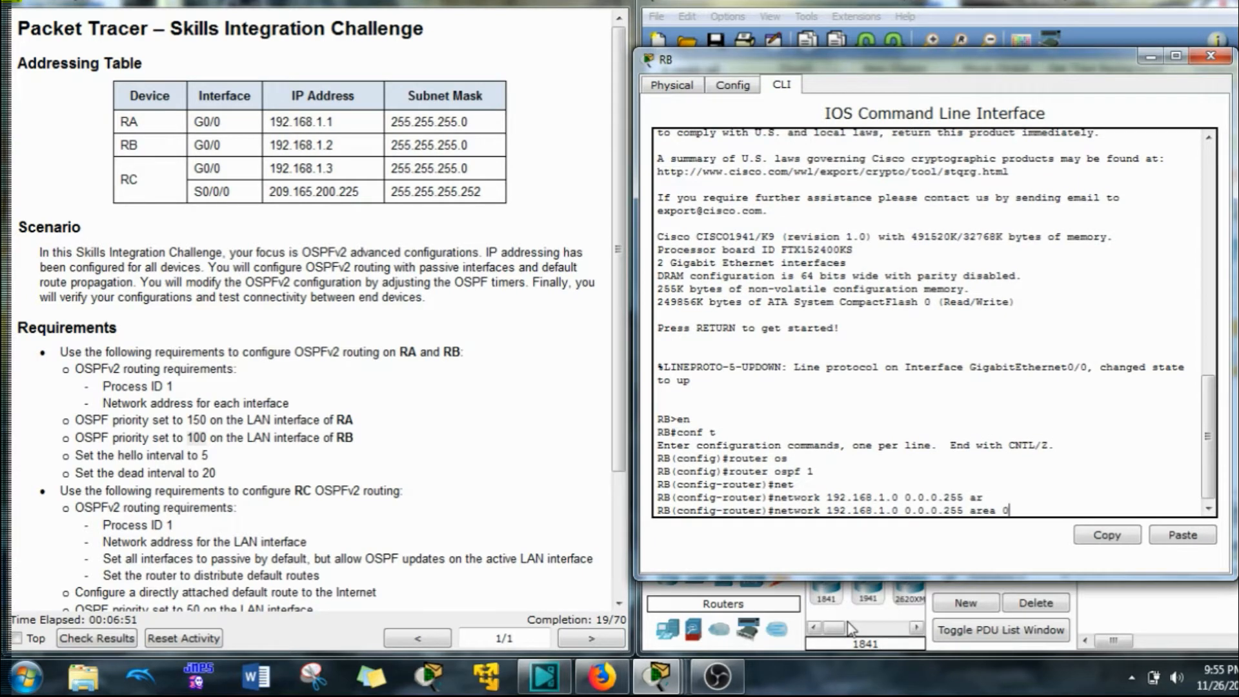
type("0")
key("Return")
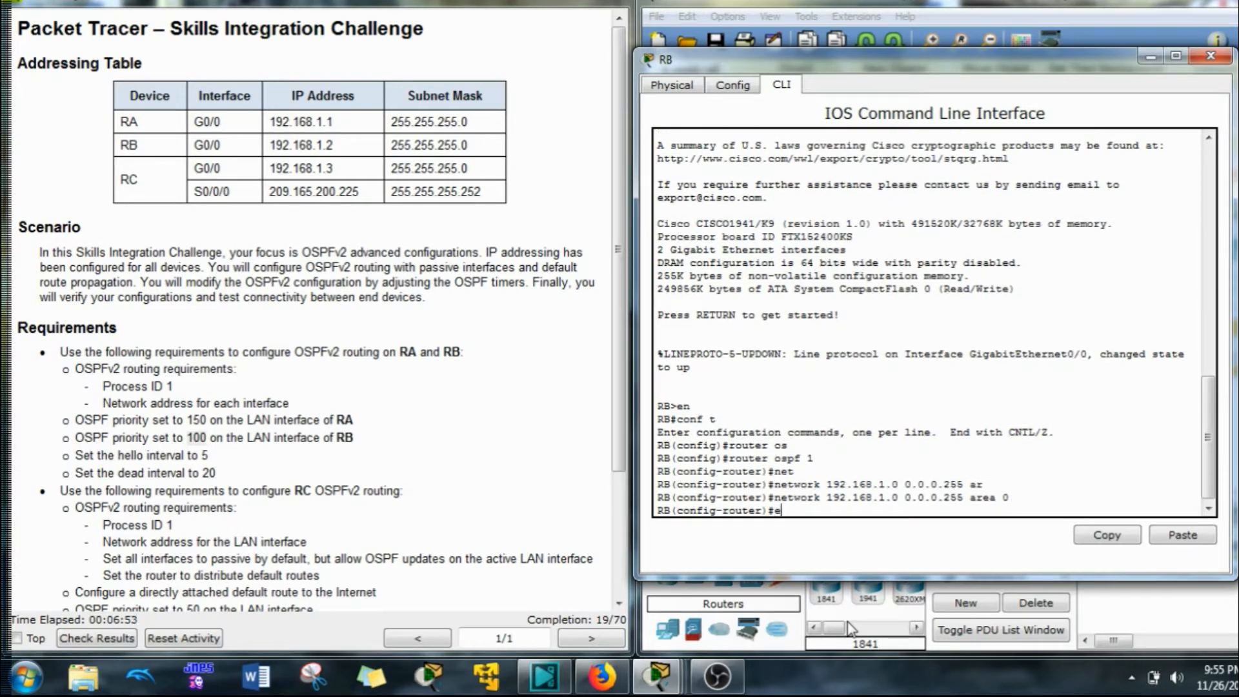
type("exit")
key("Return")
Set the OSPF priority of RB's g0/0 interface to 100
type("ig)#i")
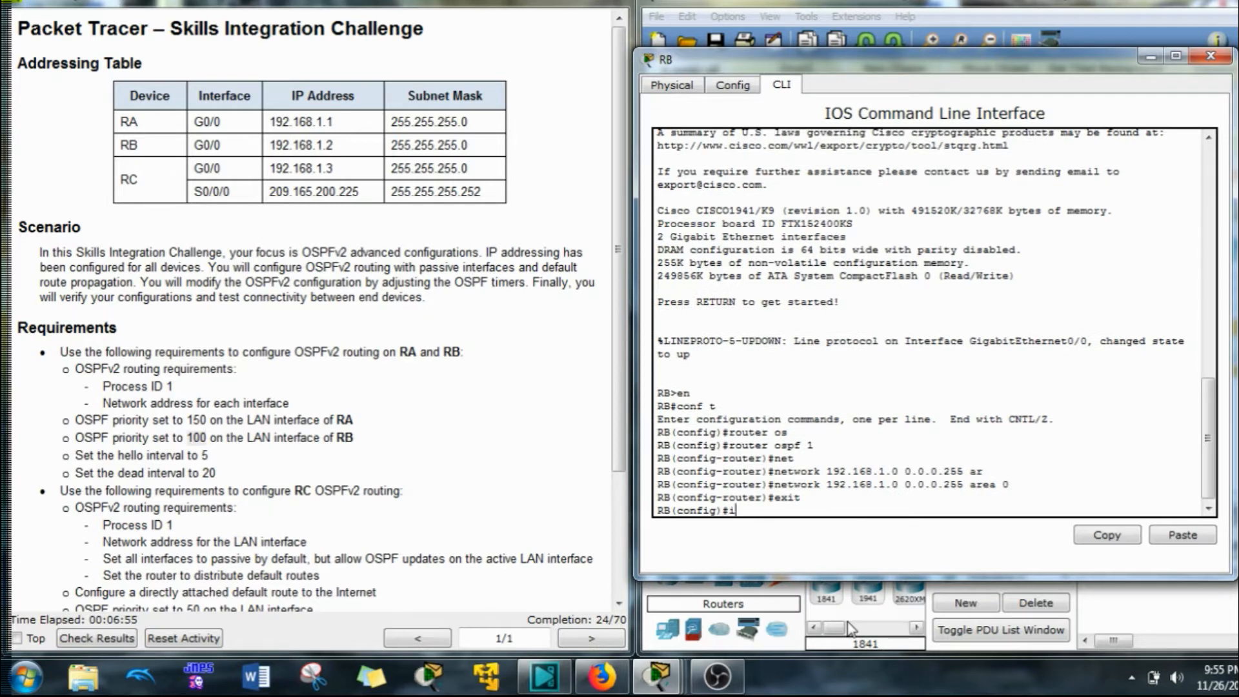
type("nt g/0/")
key("BackSpace")
key("Return")
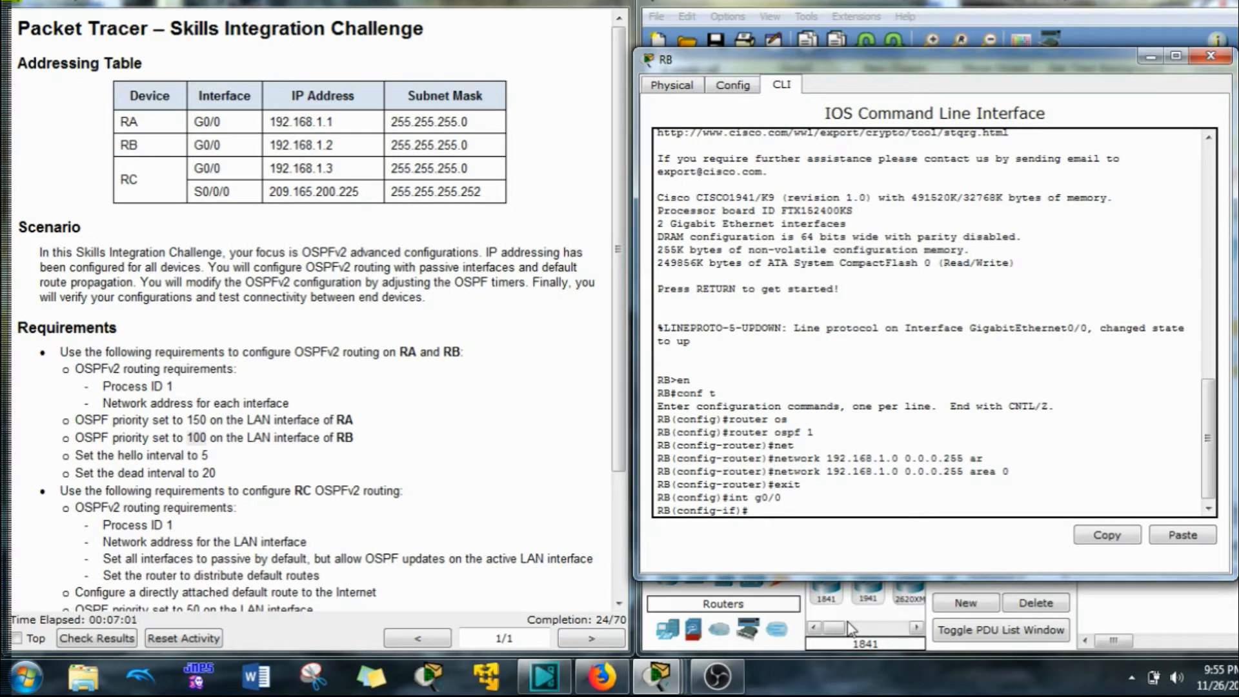
type("s")
key("Tab")
type("pr")
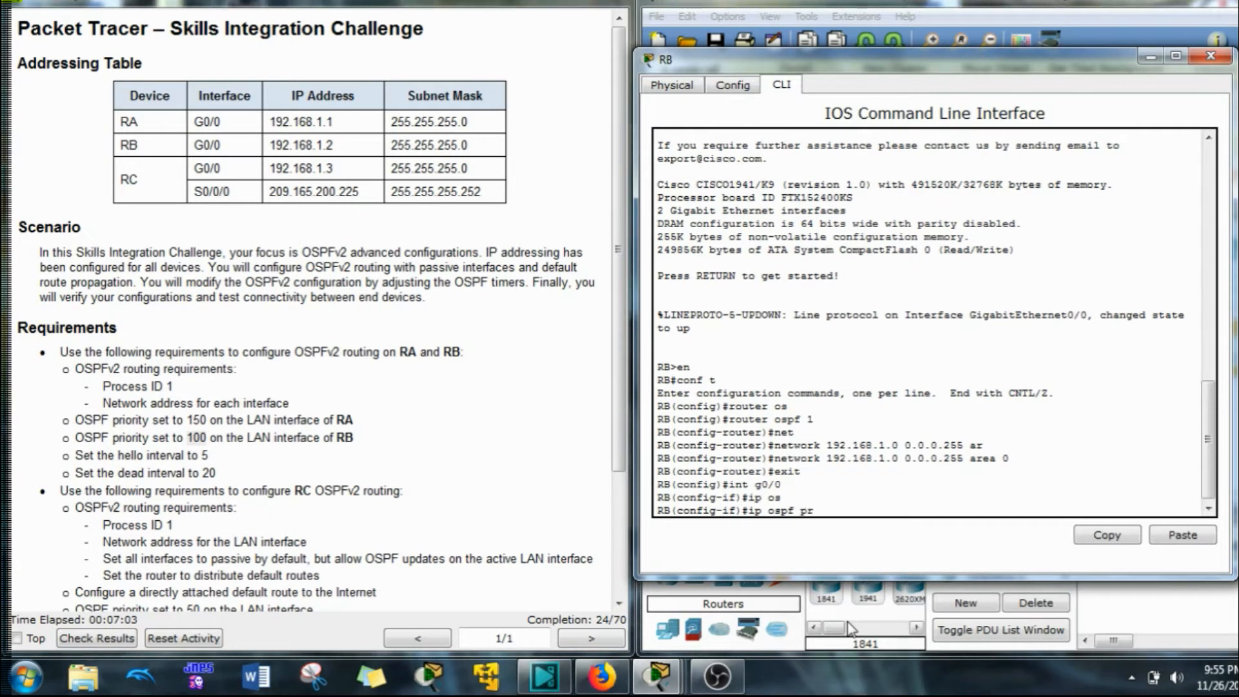
key("Tab")
type("100")
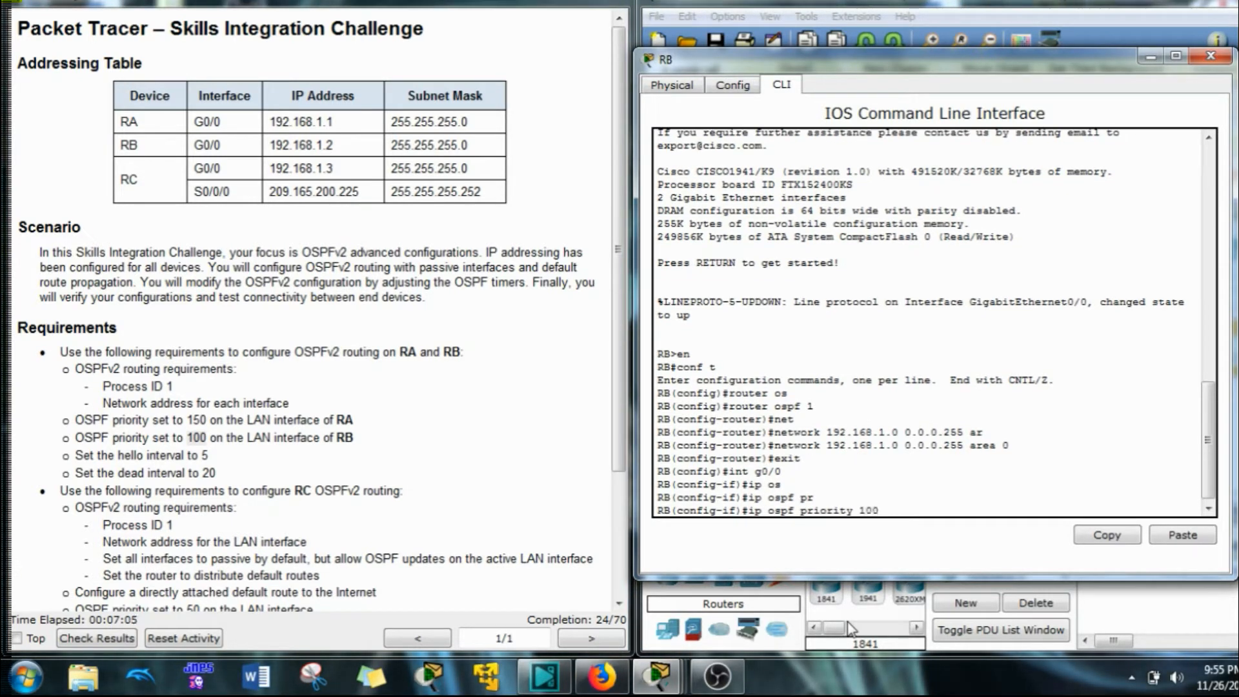
key("Return")
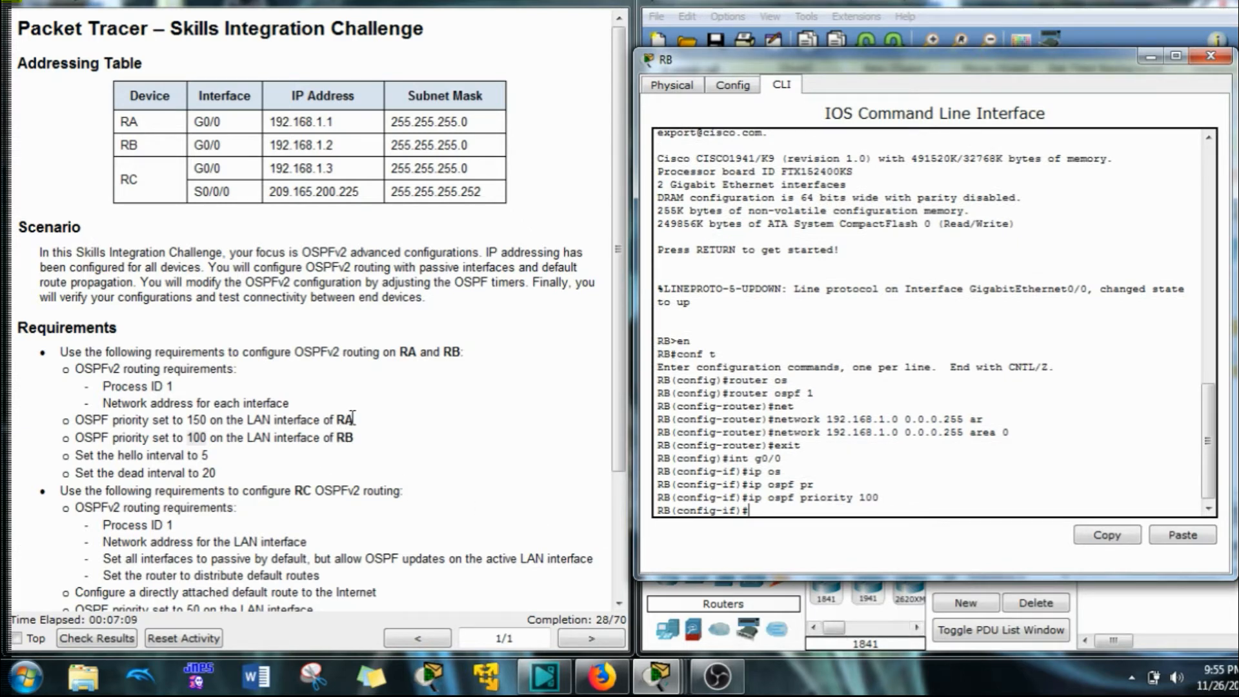
Set the OSPF hello interval on RB's g0/0 interface to 5
double_click(197, 420)
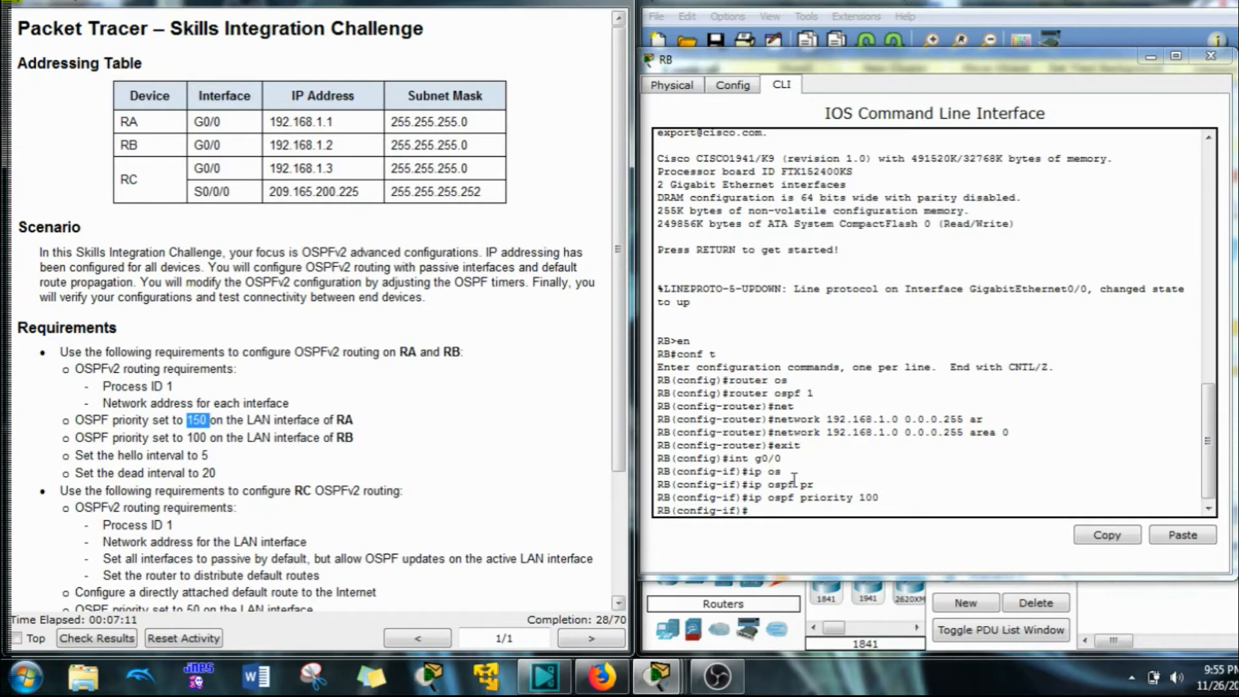
left_click(789, 509)
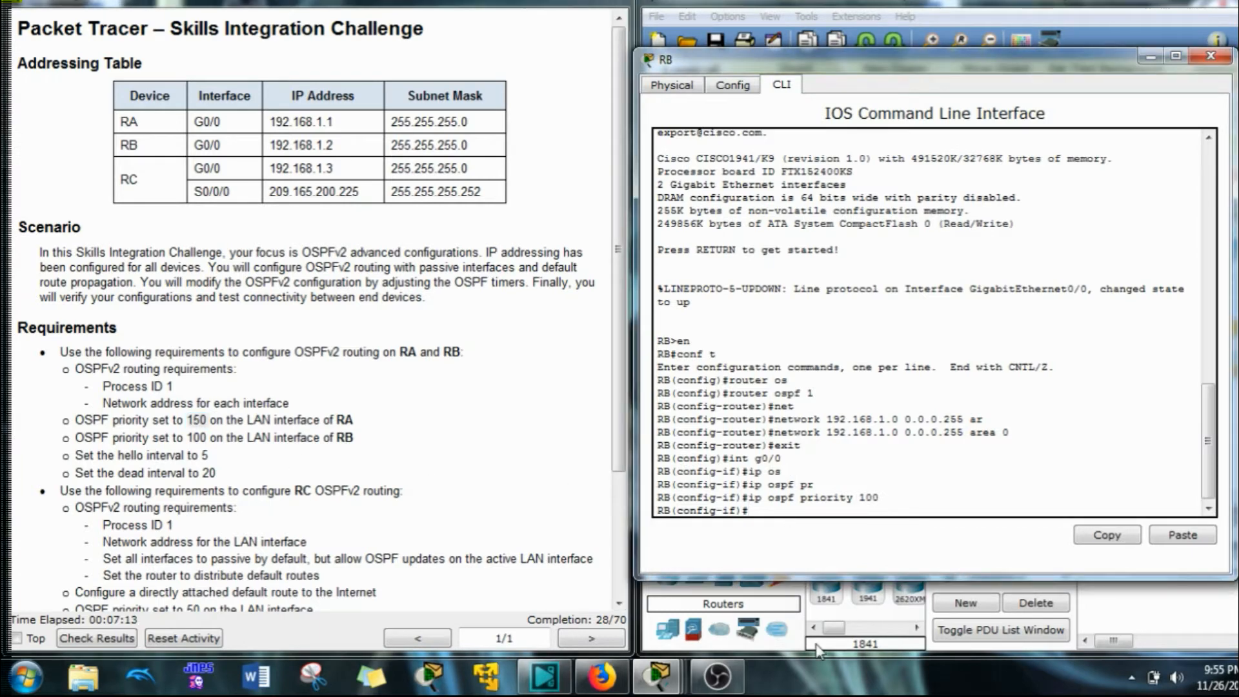
type("ip os")
key("Tab")
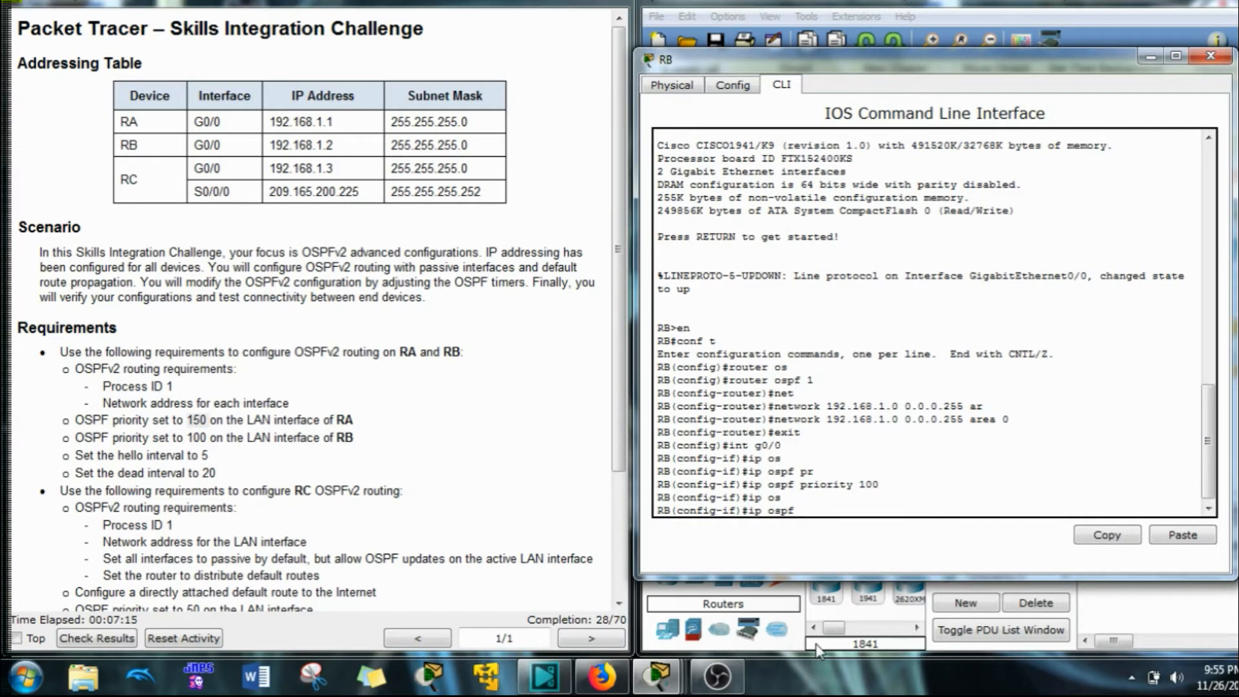
type("h")
key("Tab")
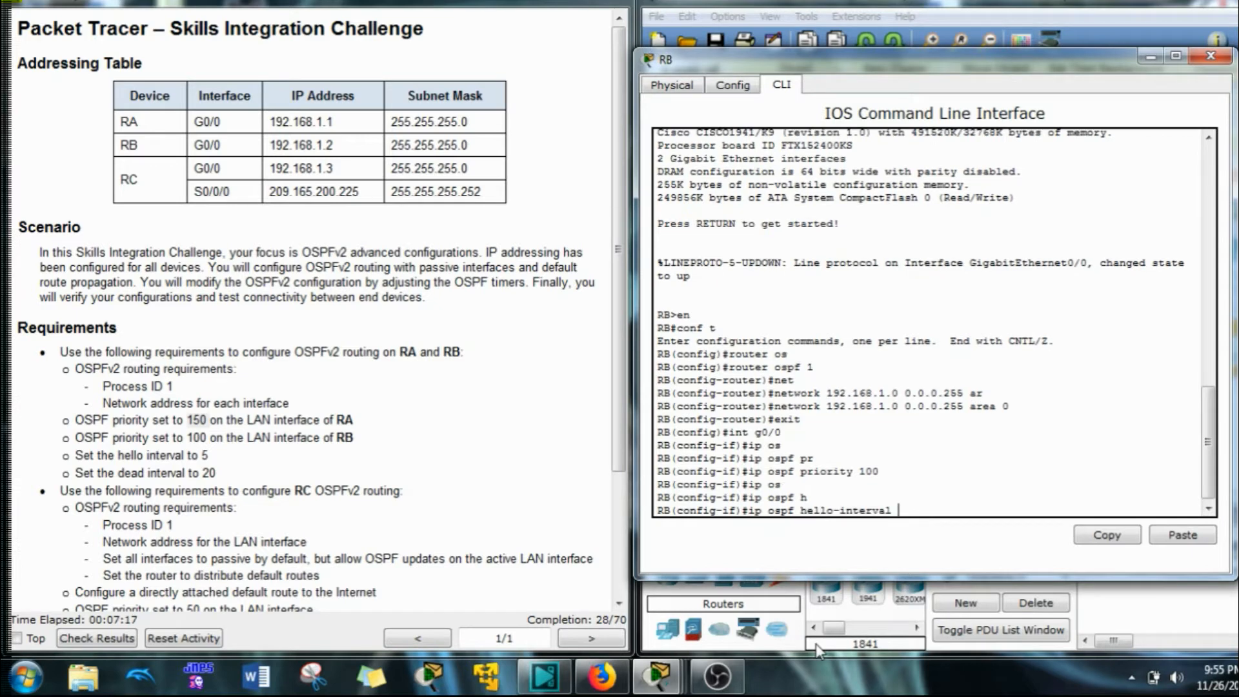
type("5")
key("Return")
Set the OSPF dead interval on RB's g0/0 interface to 20, reusing the previous hello-interval command
key("Up")
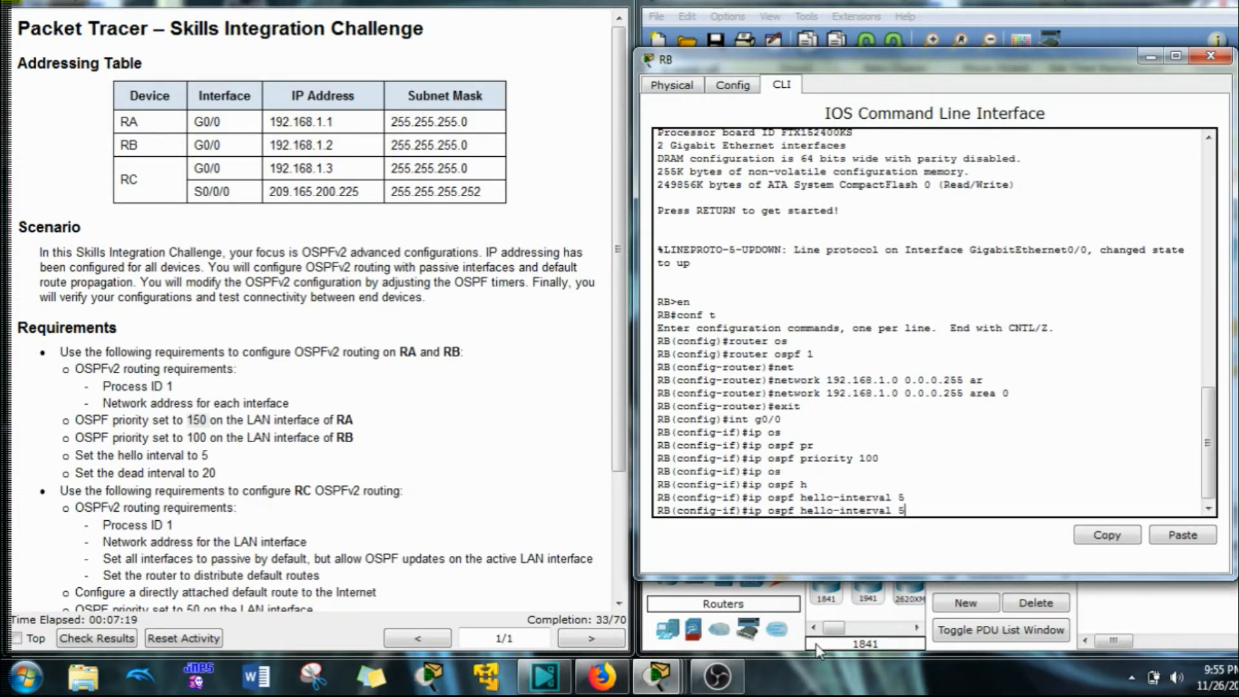
key("BackSpace")
type("20")
key("Left")
key("Left")
key("Left")
key("Left")
key("Left")
key("Left")
key("Left")
key("Left")
key("Left")
key("Left")
key("Left")
key("Left")
key("BackSpace")
key("BackSpace")
key("BackSpace")
key("BackSpace")
key("BackSpace")
type("dead")
key("Return")
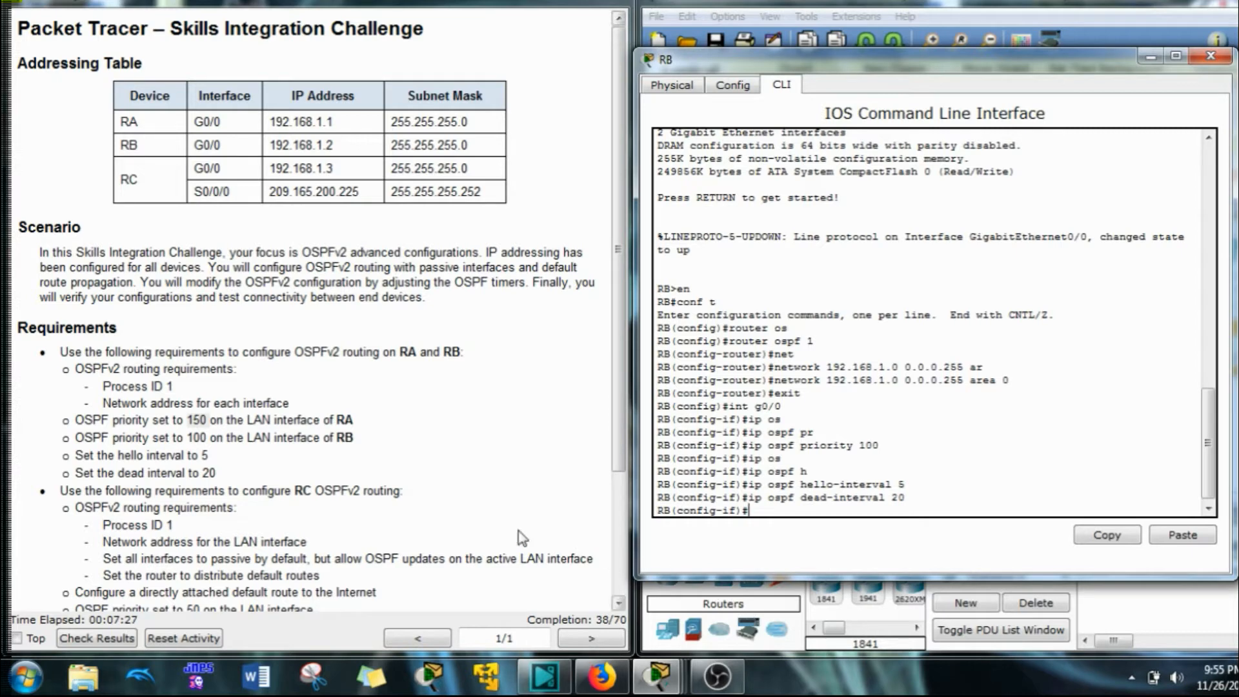
Find the RC requirements in the instructions, minimize RB's window and open router RC's command-line interface beside them
scroll(109, 497, "down", 4)
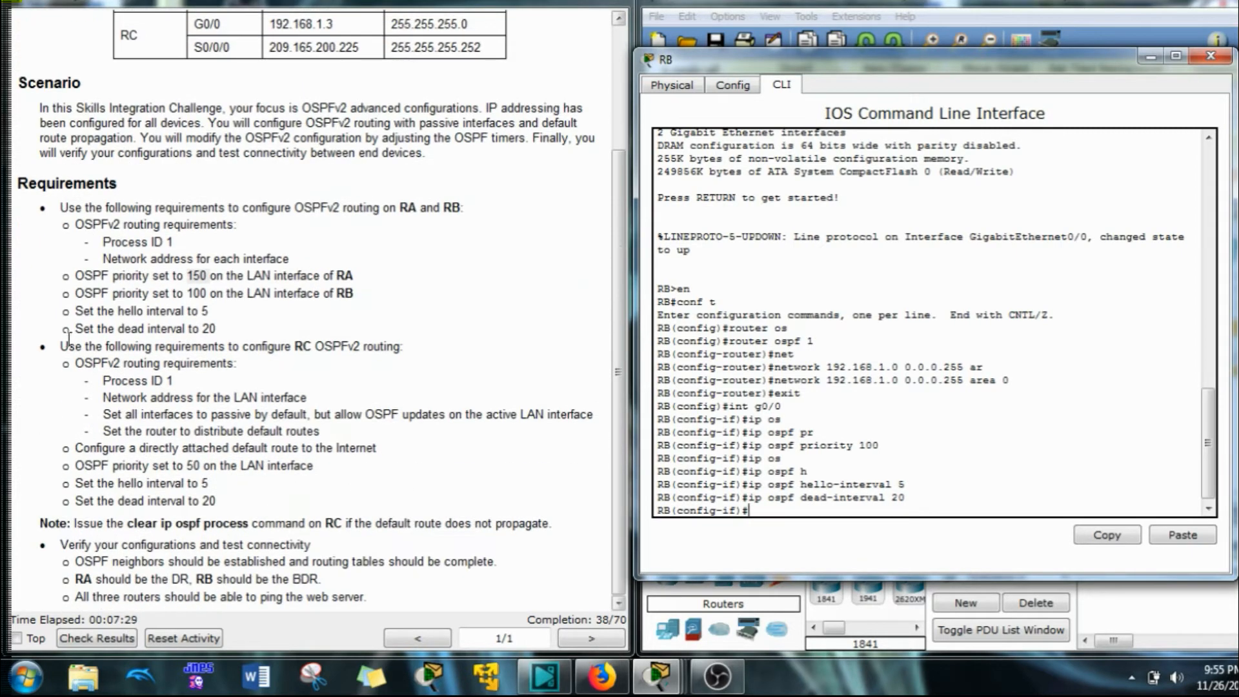
double_click(301, 346)
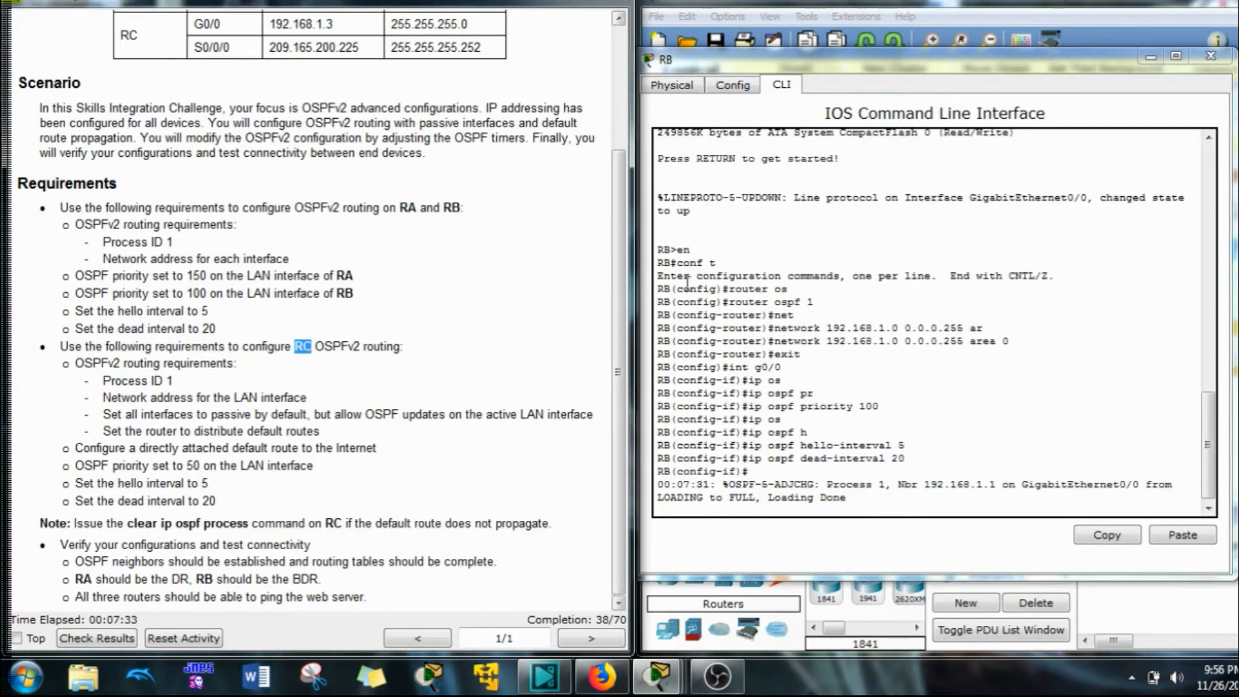
left_click(1147, 56)
left_click(953, 314)
left_click_drag(516, 98, 807, 54)
left_click(757, 95)
key("Return")
key("Return")
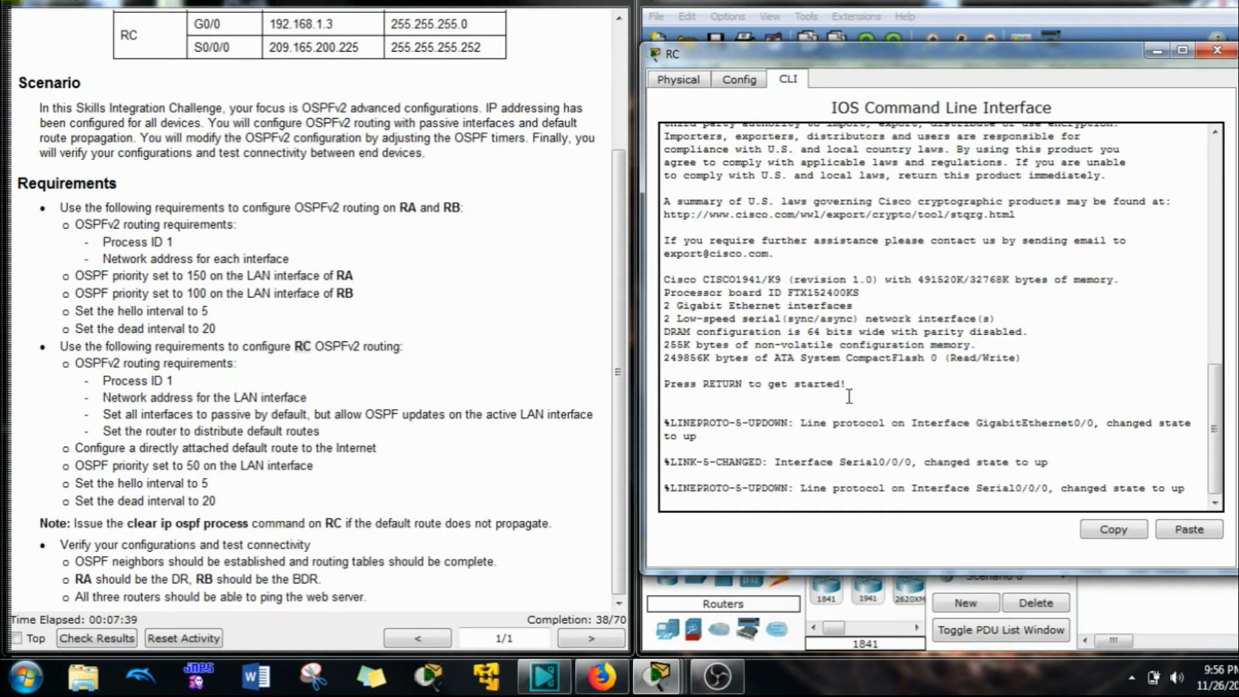
Abort the mistyped command's name lookup on RC and enter global configuration mode
type("n")
key("Return")
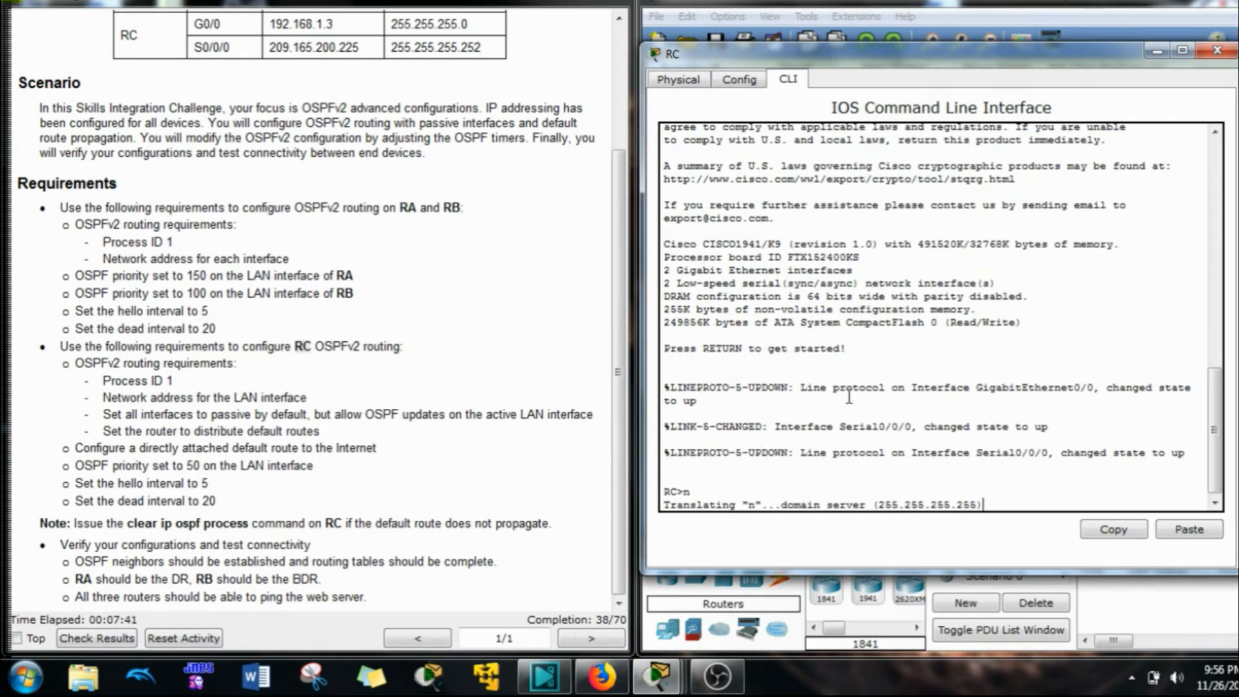
key("ctrl+shift+6")
key("Return")
type("en")
key("Return")
type("c")
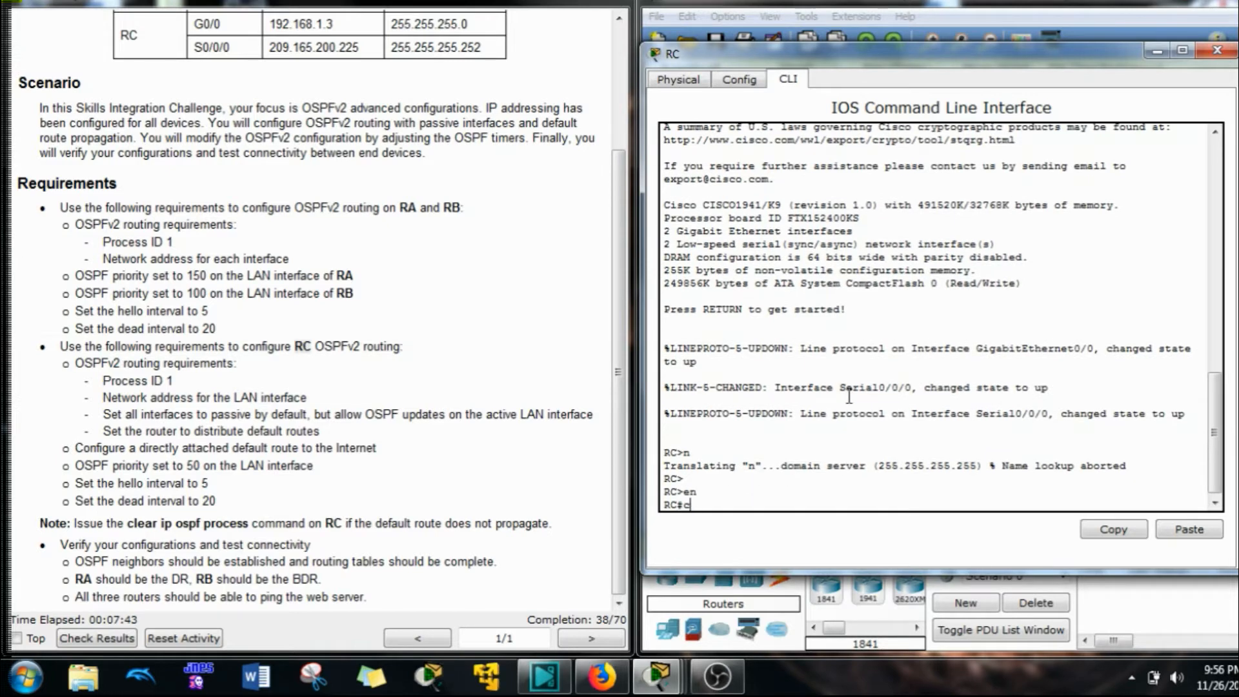
type("onf t")
key("Return")
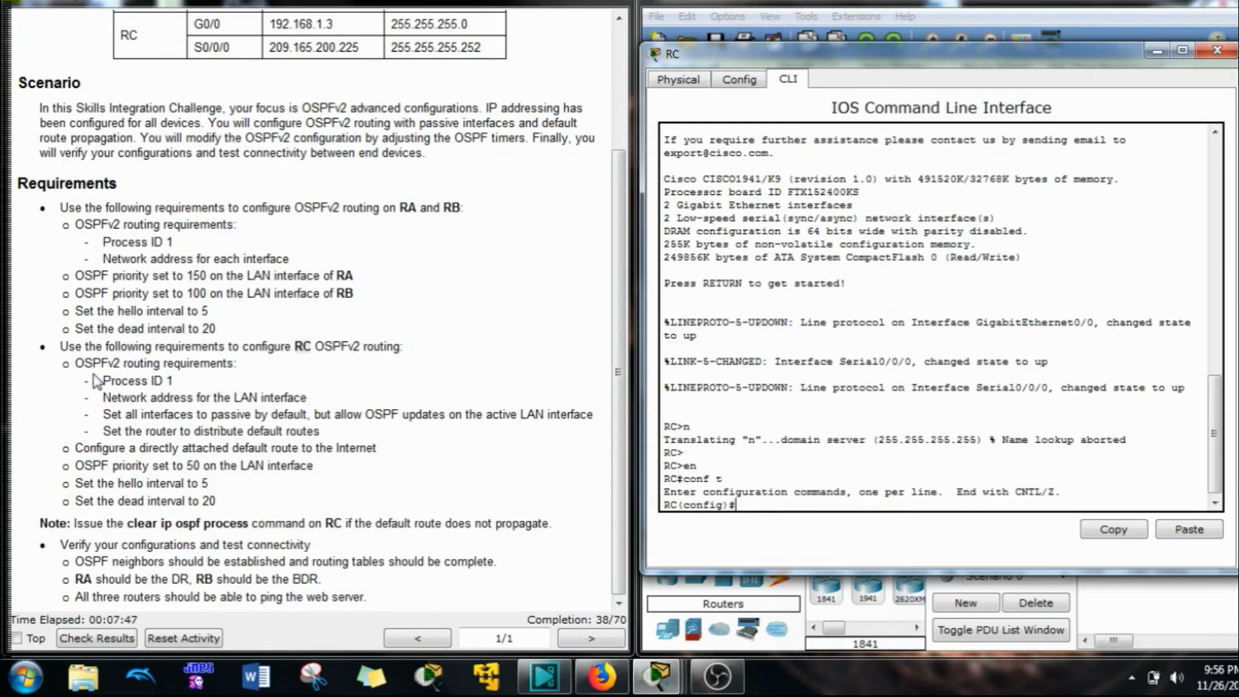
Enable OSPF routing on RC with process ID 1
left_click_drag(164, 381, 172, 381)
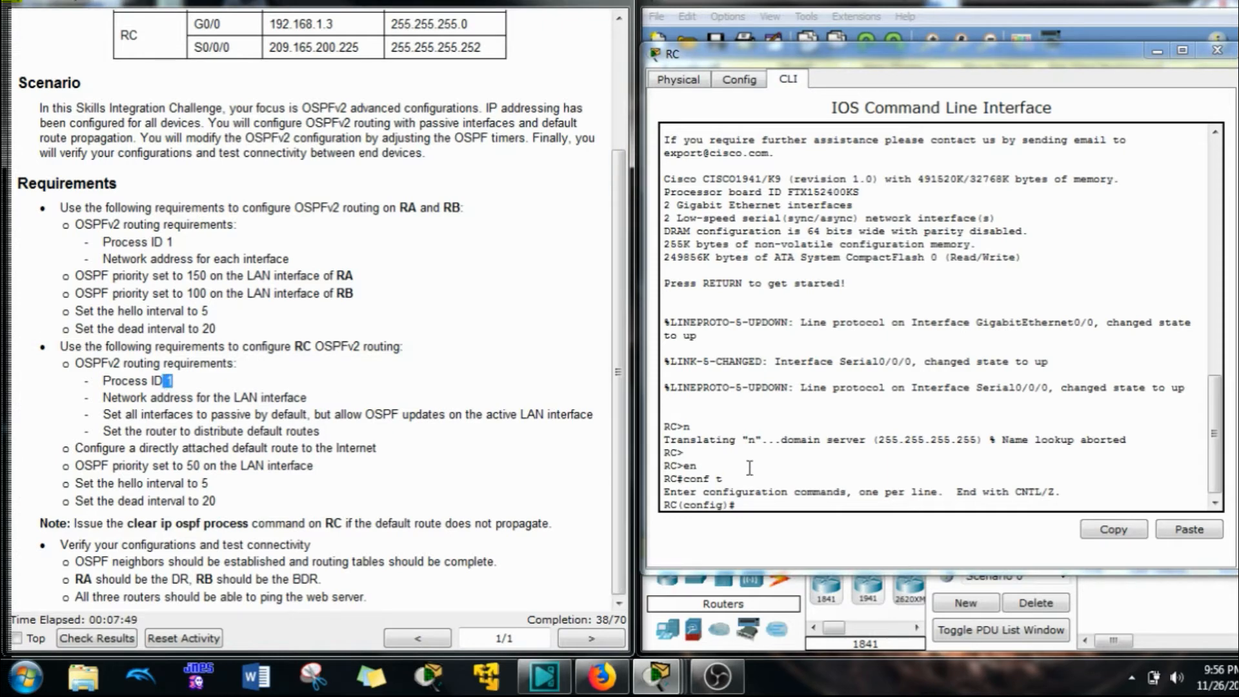
left_click(816, 507)
type("router os")
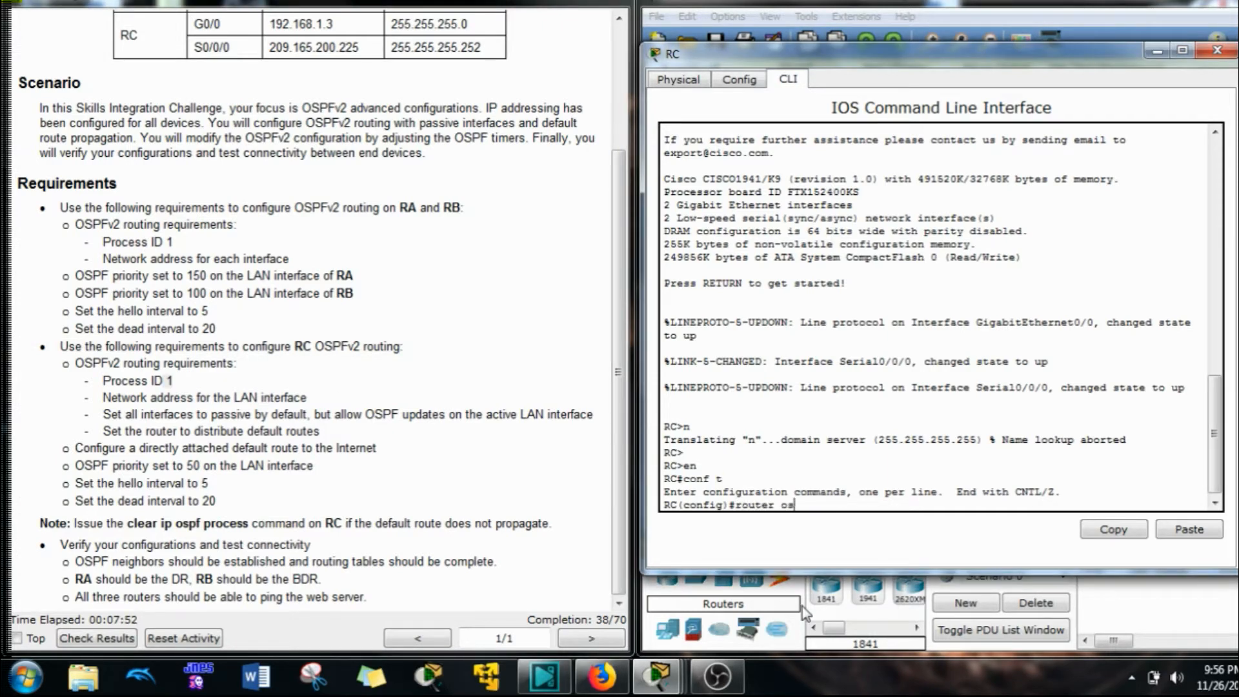
key("Tab")
type("1")
key("Return")
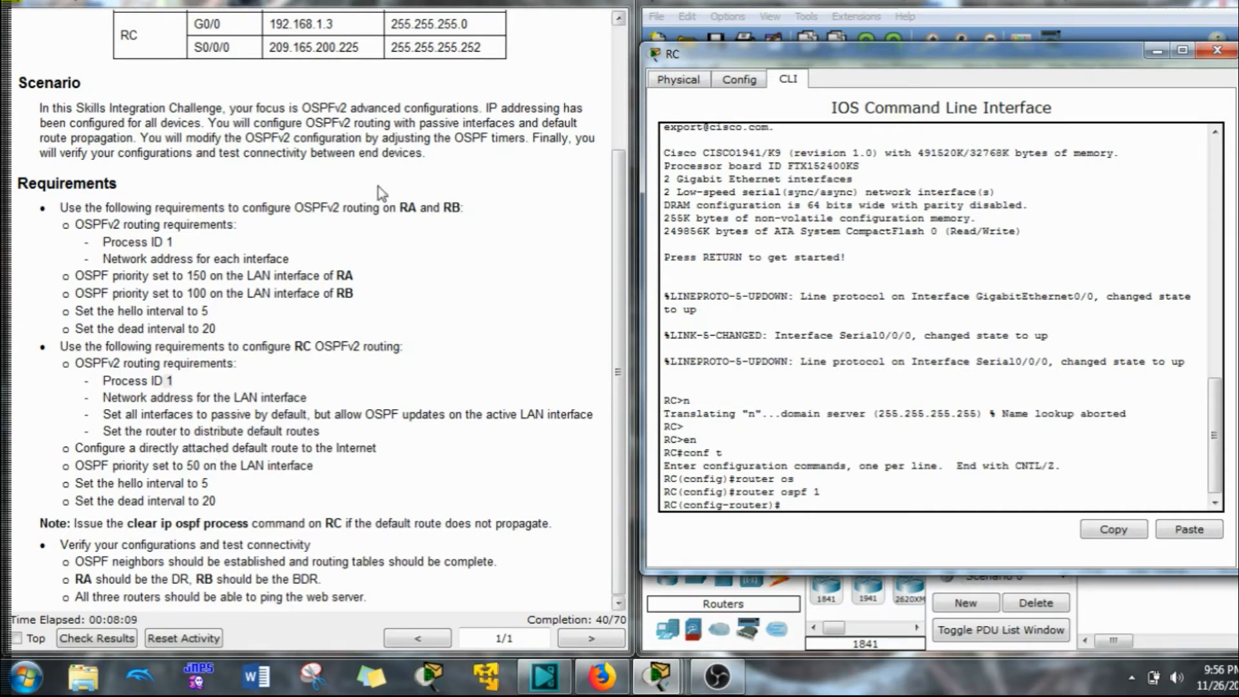
Move RC's window aside, reopen RB's and copy its "network 192.168.1.0 0.0.0.255 area 0" command
left_click_drag(618, 213, 619, 169)
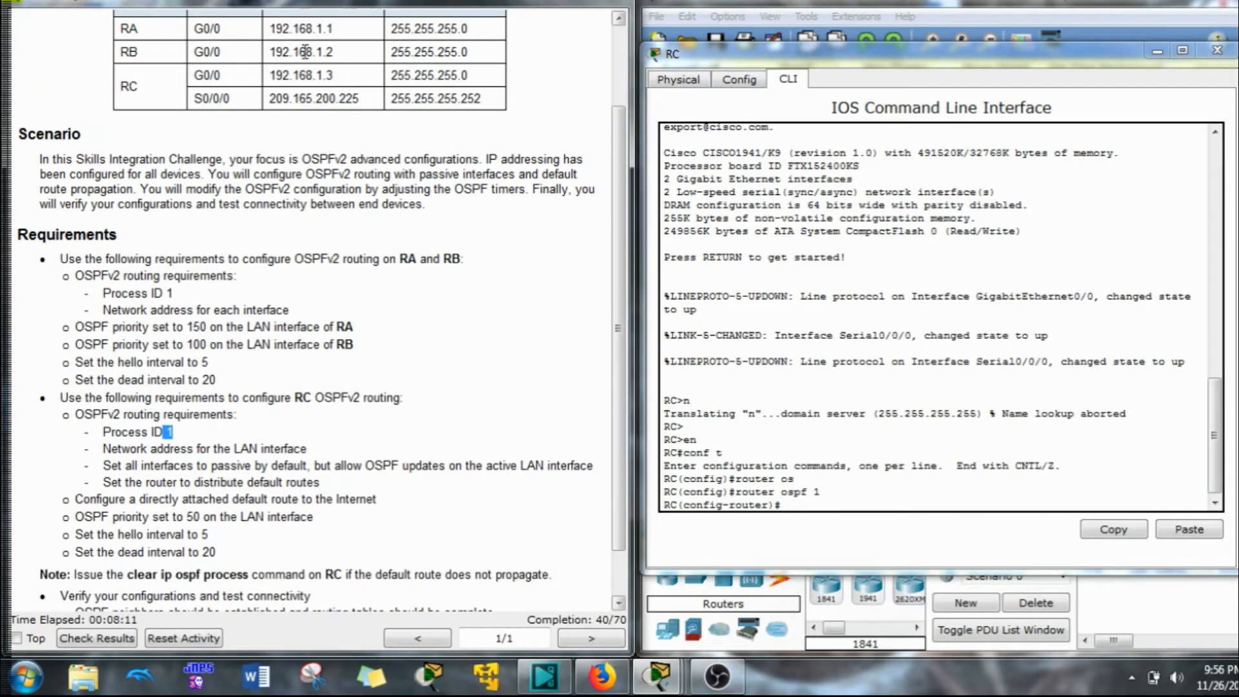
left_click_drag(897, 57, 126, 96)
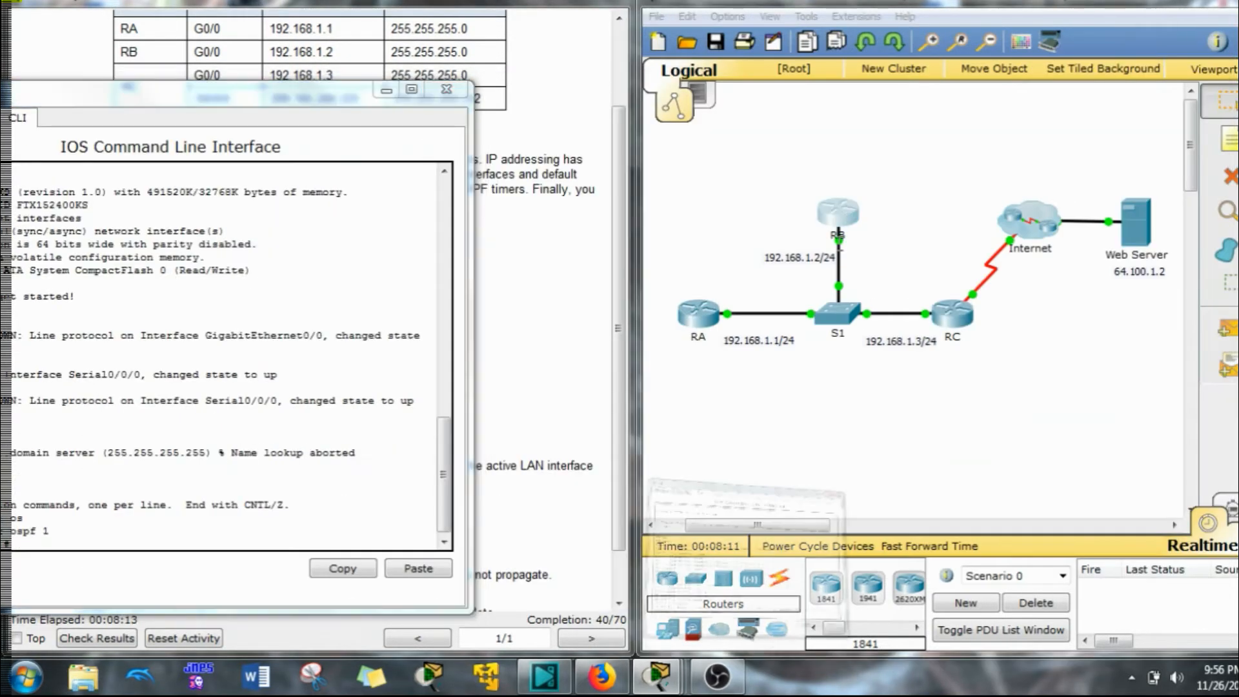
left_click(844, 215)
left_click_drag(1008, 342, 777, 346)
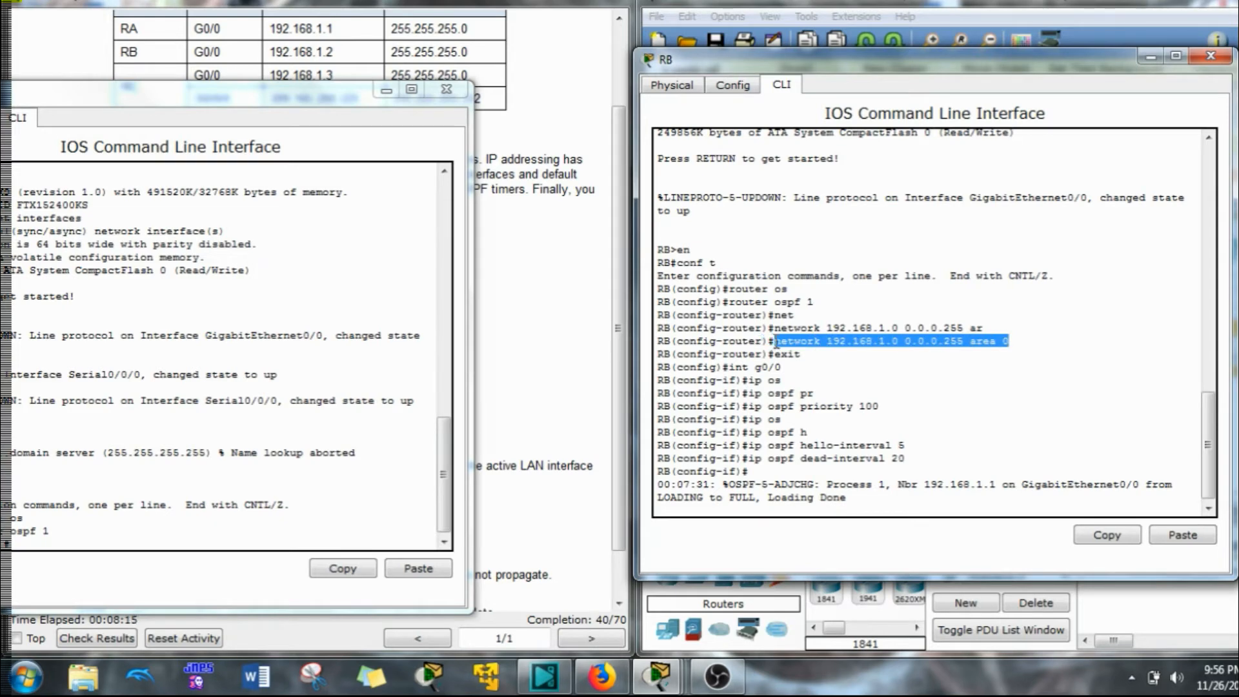
left_click(1121, 538)
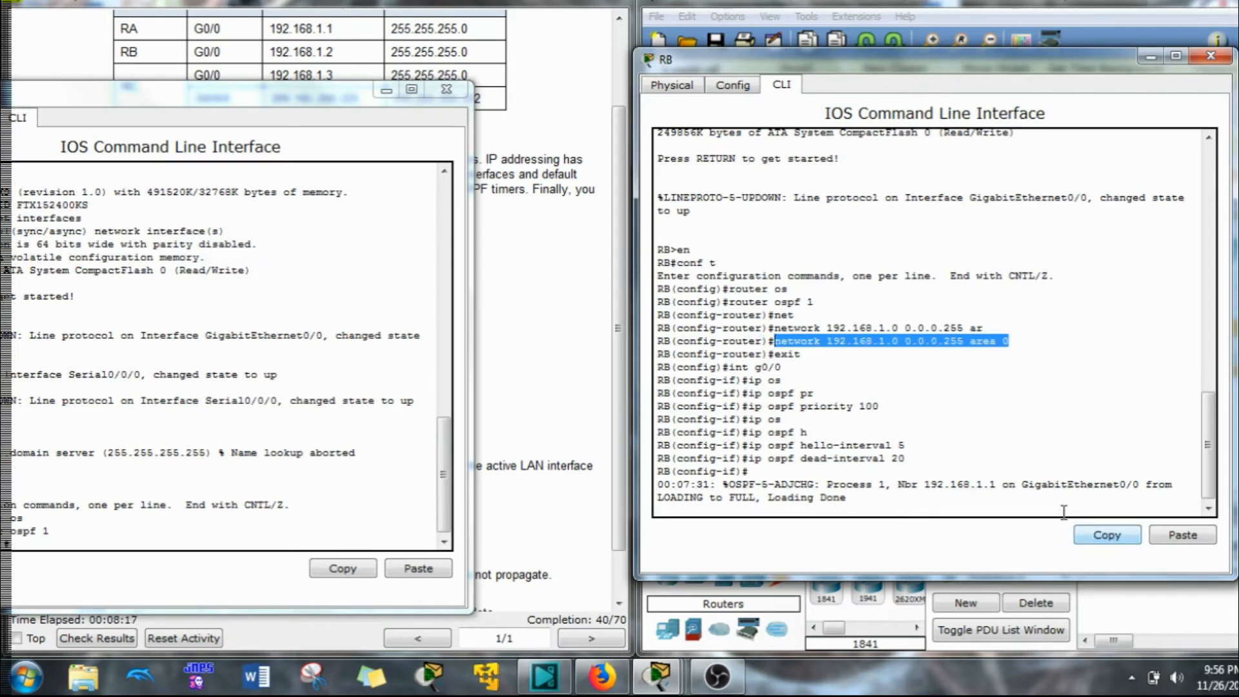
Move RC's window back beside the instructions and try to paste the copied network command into its command line
left_click_drag(272, 91, 983, 56)
triple_click(767, 507)
left_click(1129, 533)
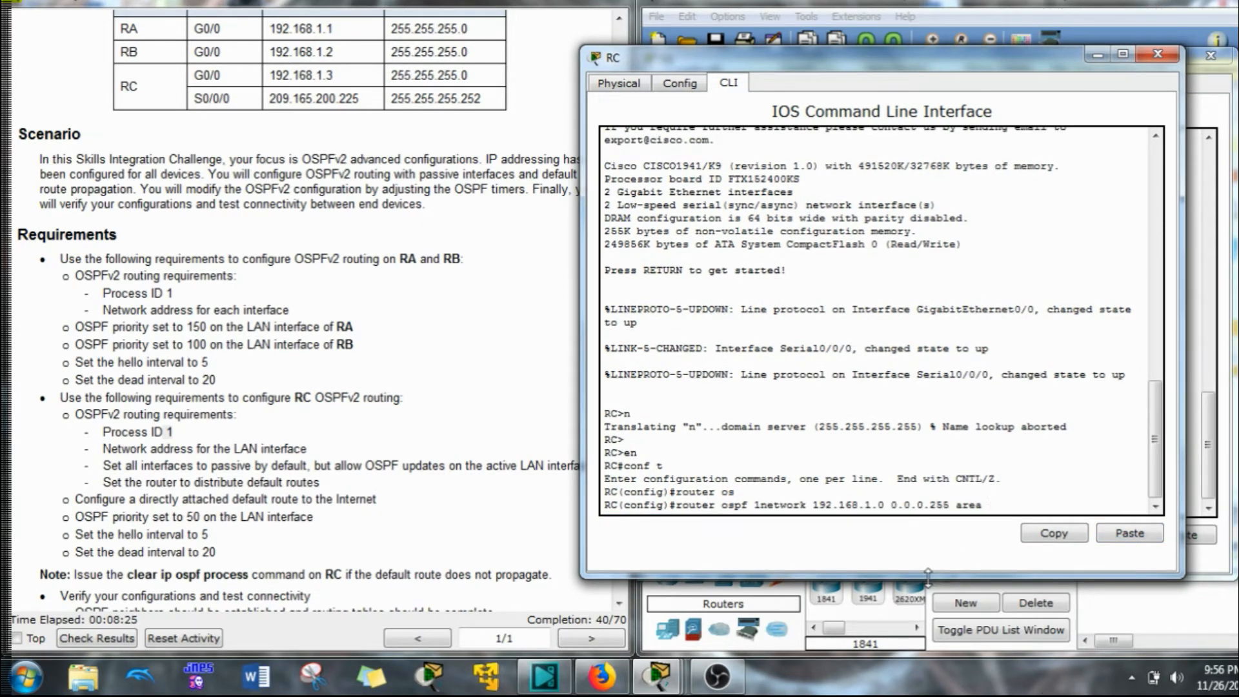
Erase the pasted network text after "router ospf 1" on RC and re-enter configuration of OSPF process 1
key("BackSpace")
key("BackSpace")
key("BackSpace")
key("BackSpace")
key("BackSpace")
key("BackSpace")
key("BackSpace")
key("BackSpace")
key("BackSpace")
key("BackSpace")
key("BackSpace")
key("BackSpace")
key("BackSpace")
key("BackSpace")
key("BackSpace")
key("BackSpace")
key("BackSpace")
key("BackSpace")
key("BackSpace")
key("BackSpace")
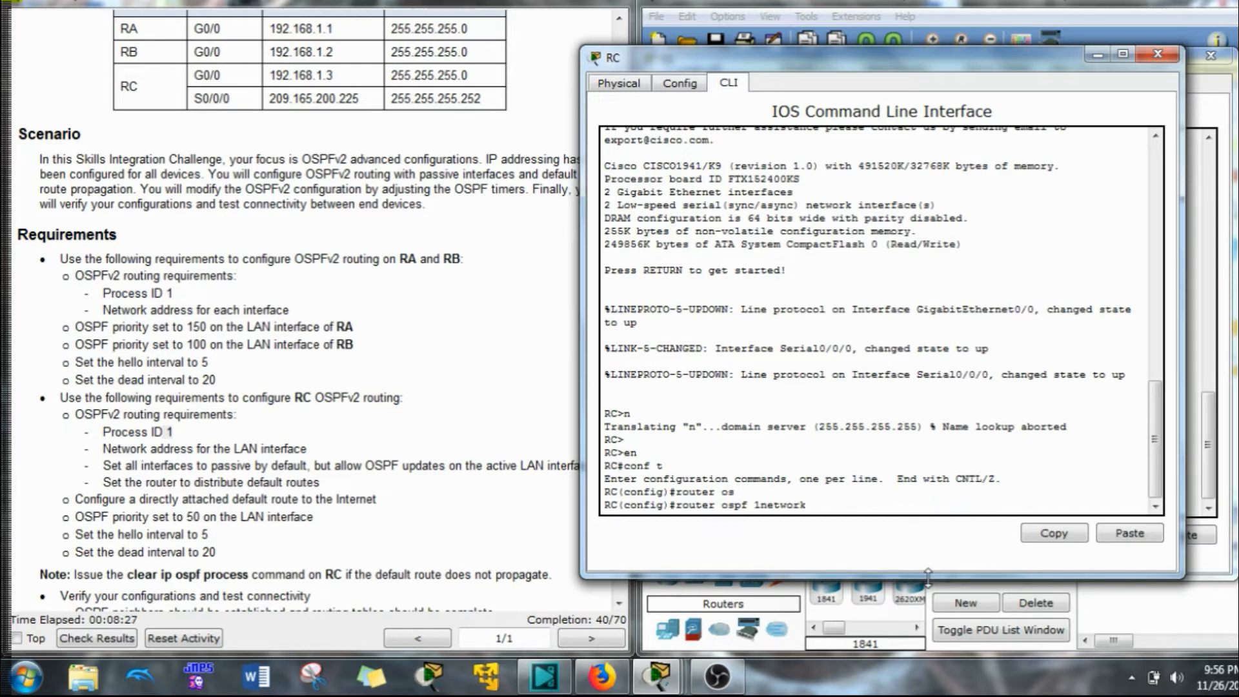
key("BackSpace")
key("BackSpace")
key("BackSpace")
key("BackSpace")
key("Return")
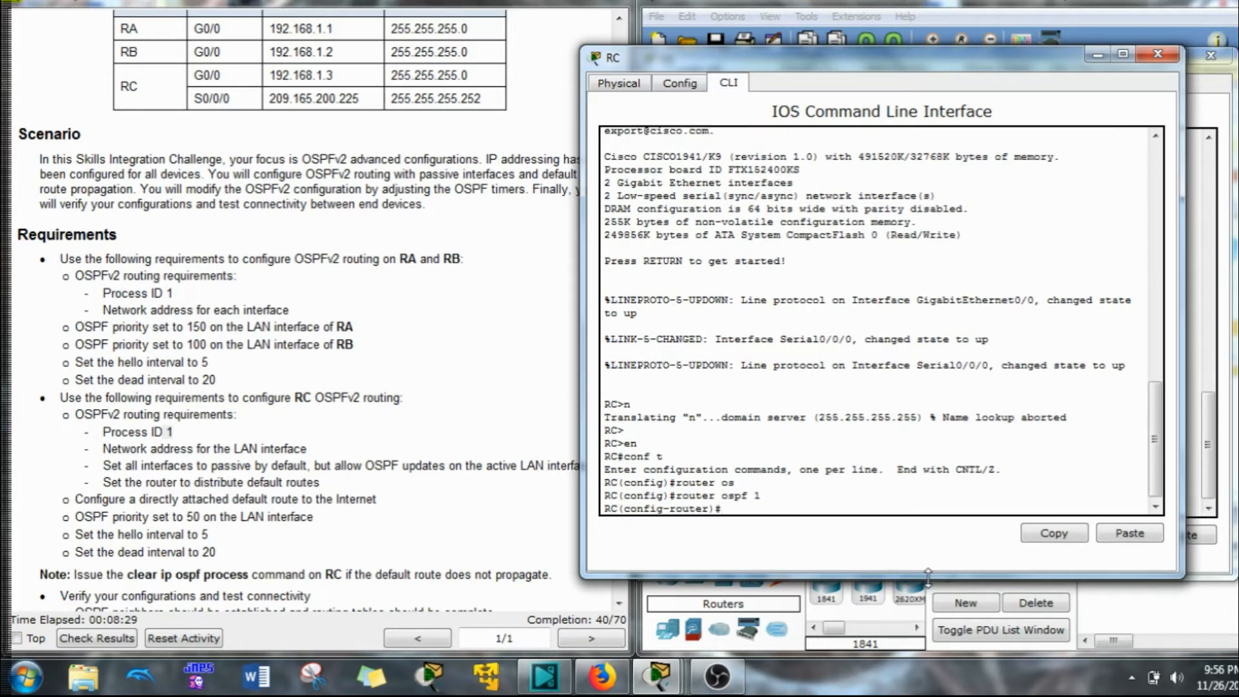
Advertise network 192.168.1.0 0.0.0.255 in area 0 on RC using the copied command, and make all its interfaces passive by default
left_click(1126, 536)
key("Return")
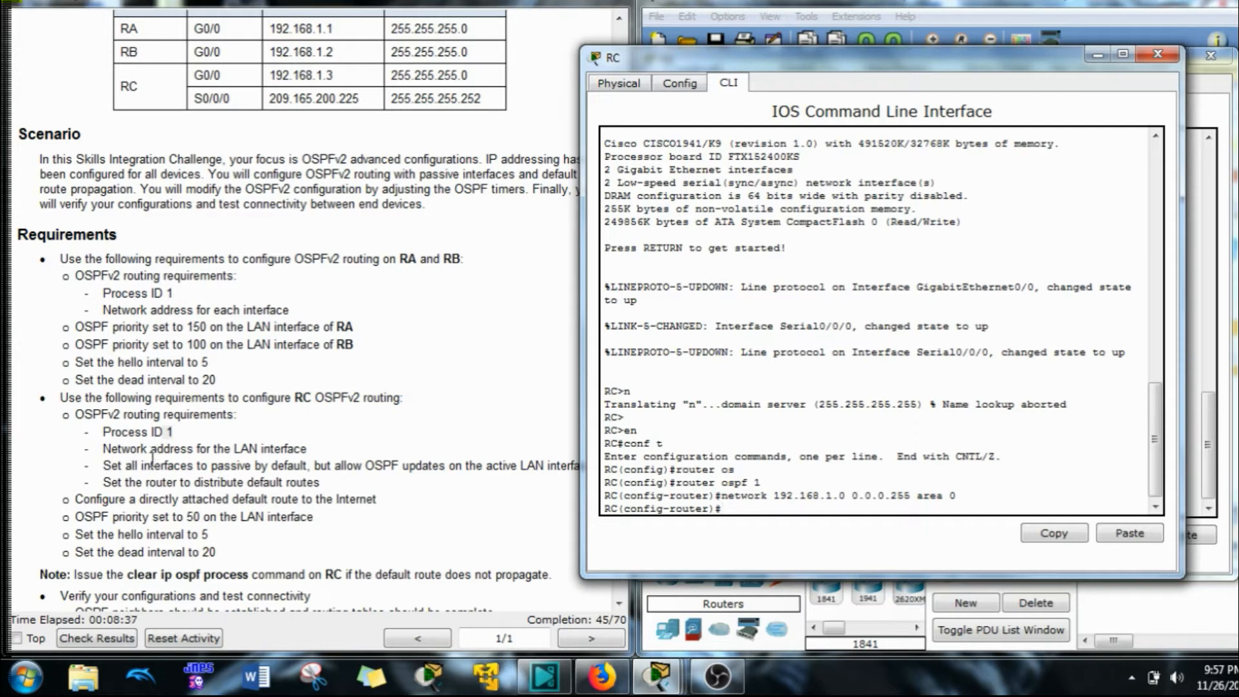
left_click_drag(198, 466, 231, 466)
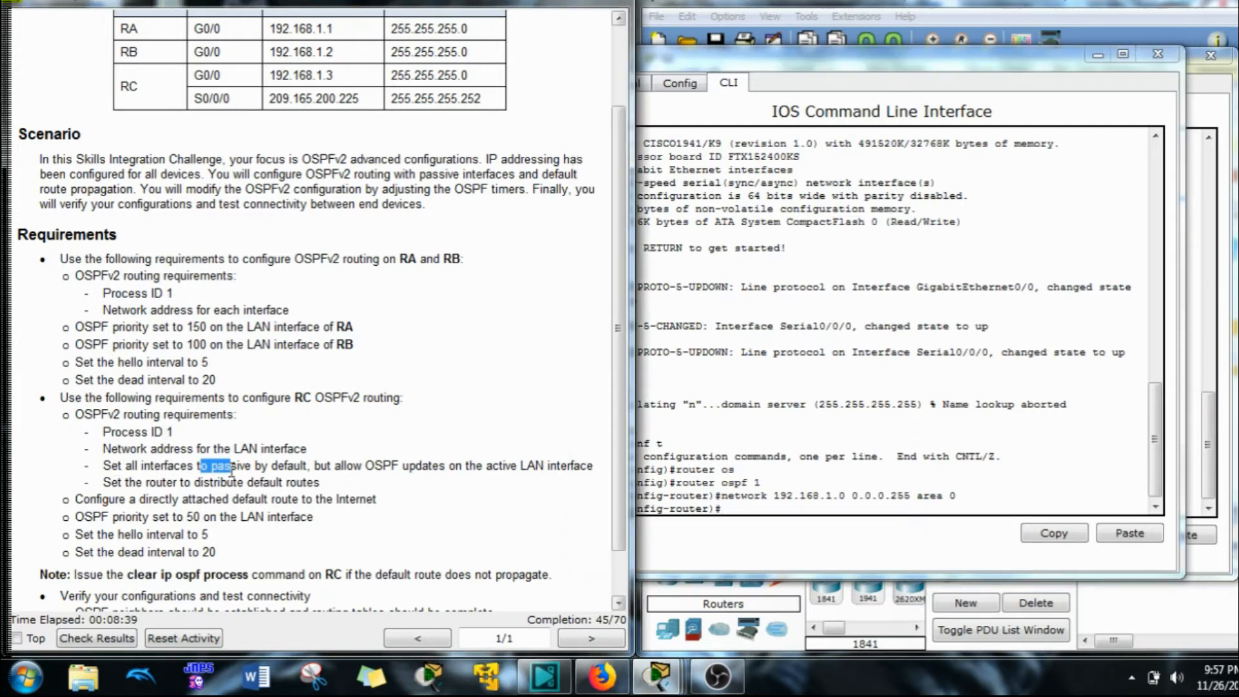
left_click(749, 510)
type("pas")
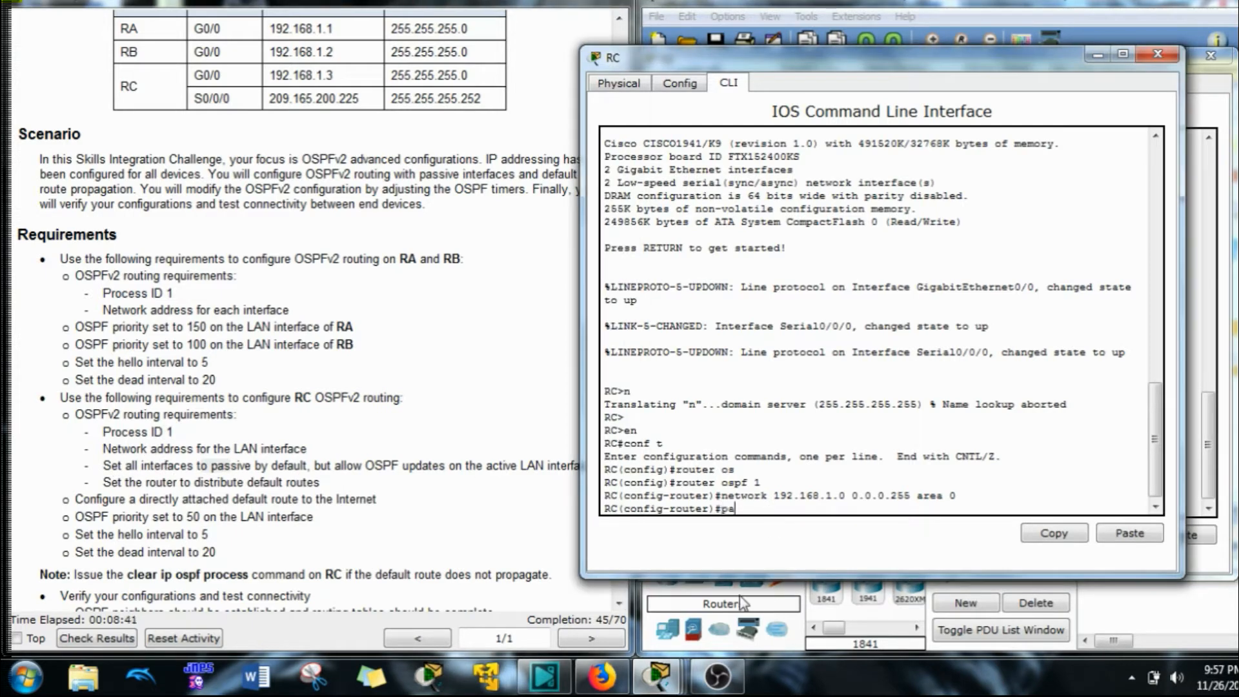
key("Tab")
type("d")
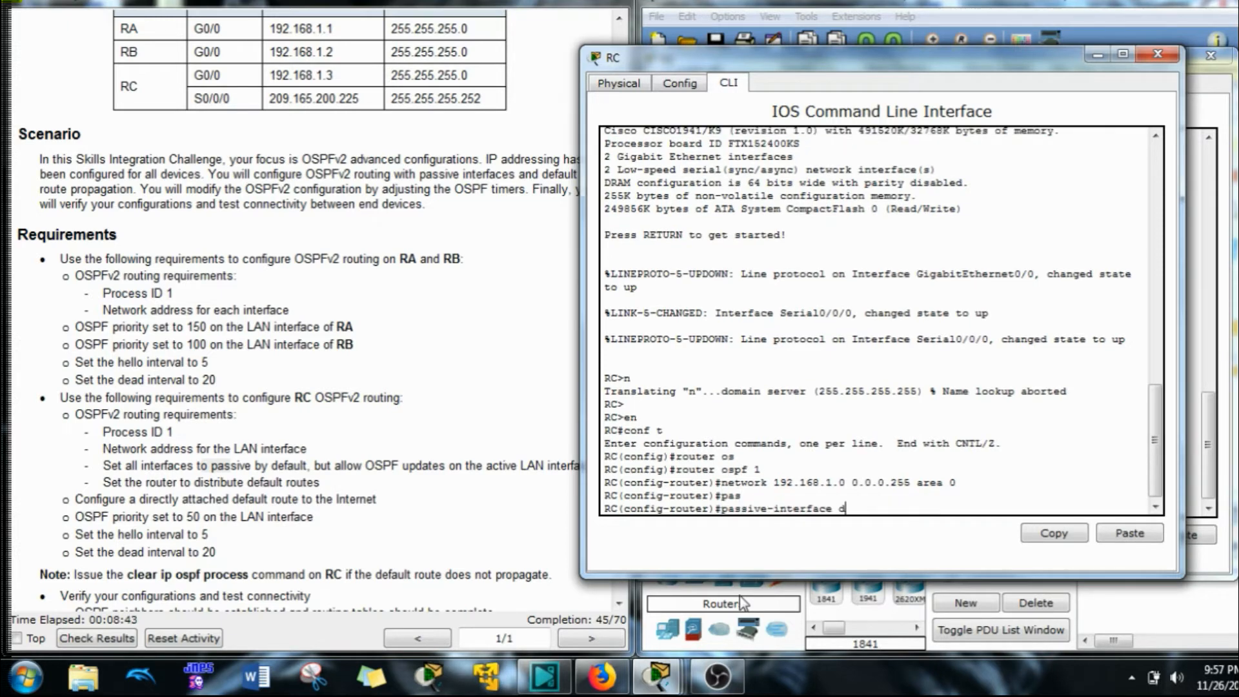
key("Tab")
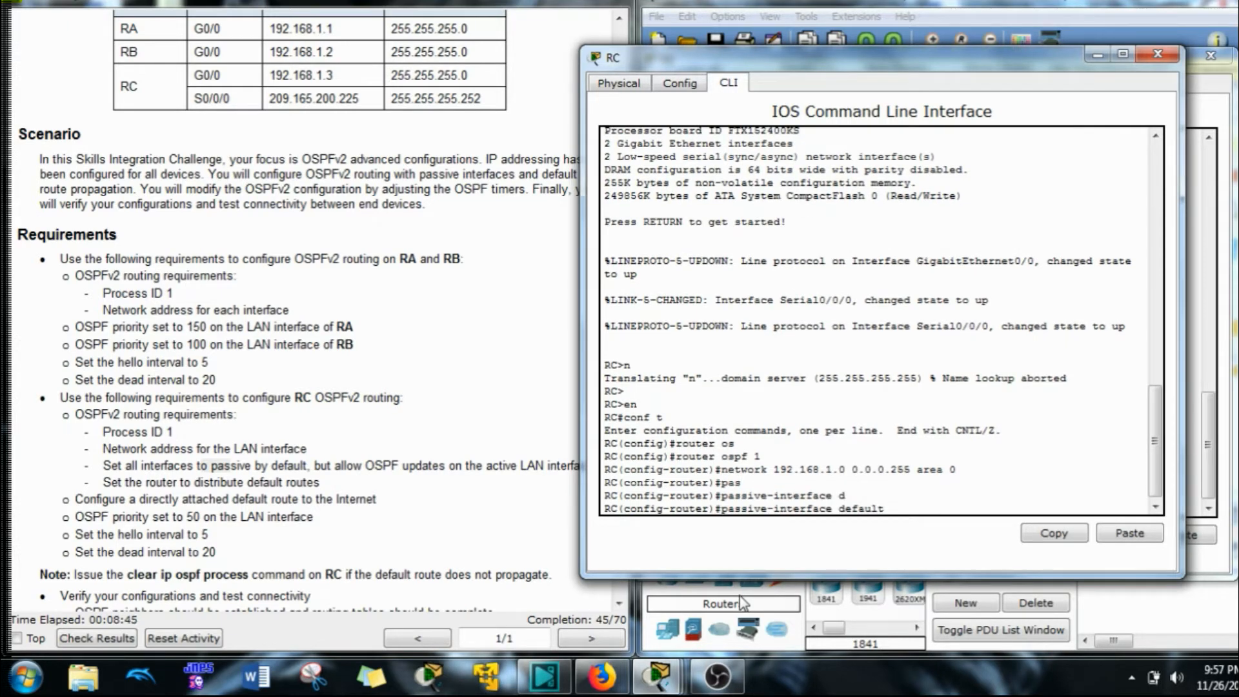
key("Return")
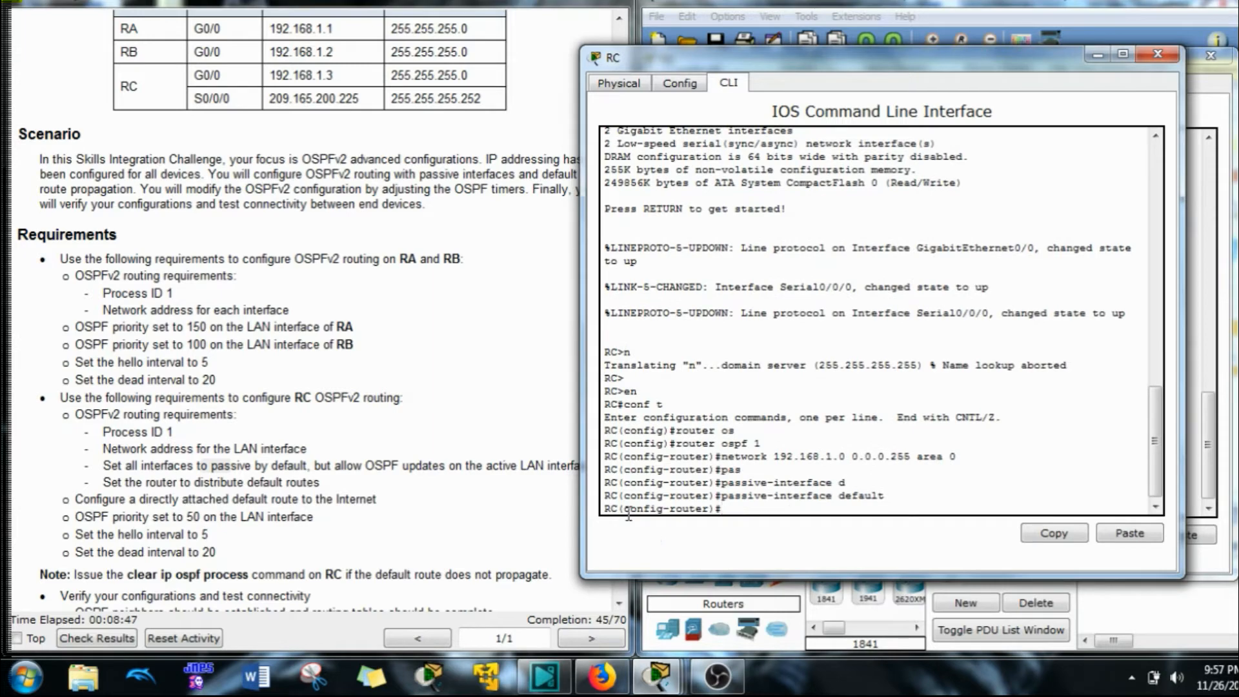
Close RB's window and allow OSPF updates on RC's LAN interface with "no passive-interface g0/0"
left_click_drag(1016, 55, 899, 110)
left_click(1156, 56)
left_click_drag(810, 117, 552, 134)
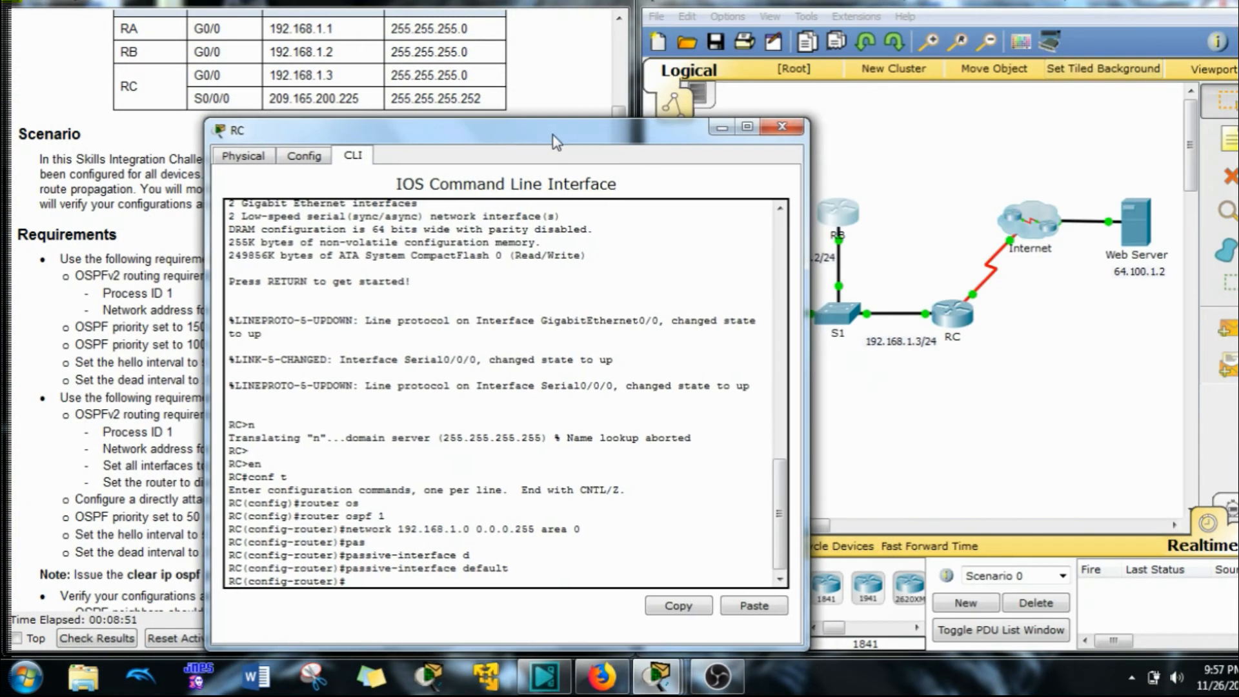
left_click_drag(908, 276, 932, 337)
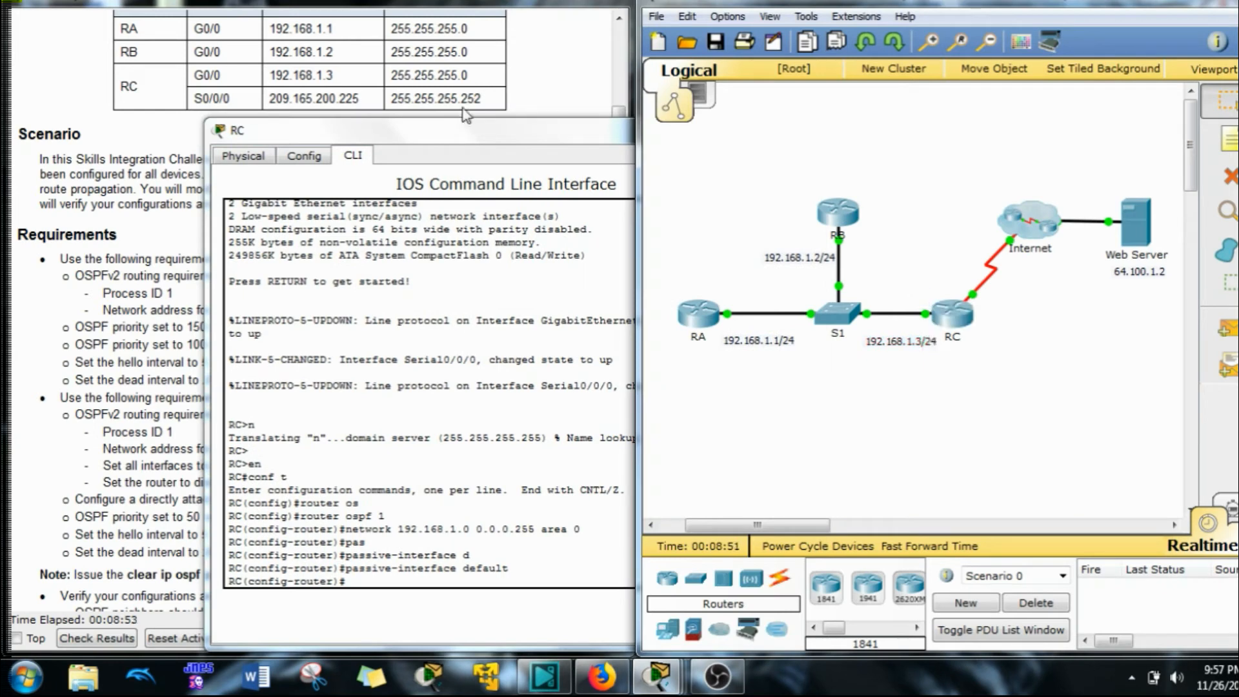
left_click_drag(461, 131, 890, 64)
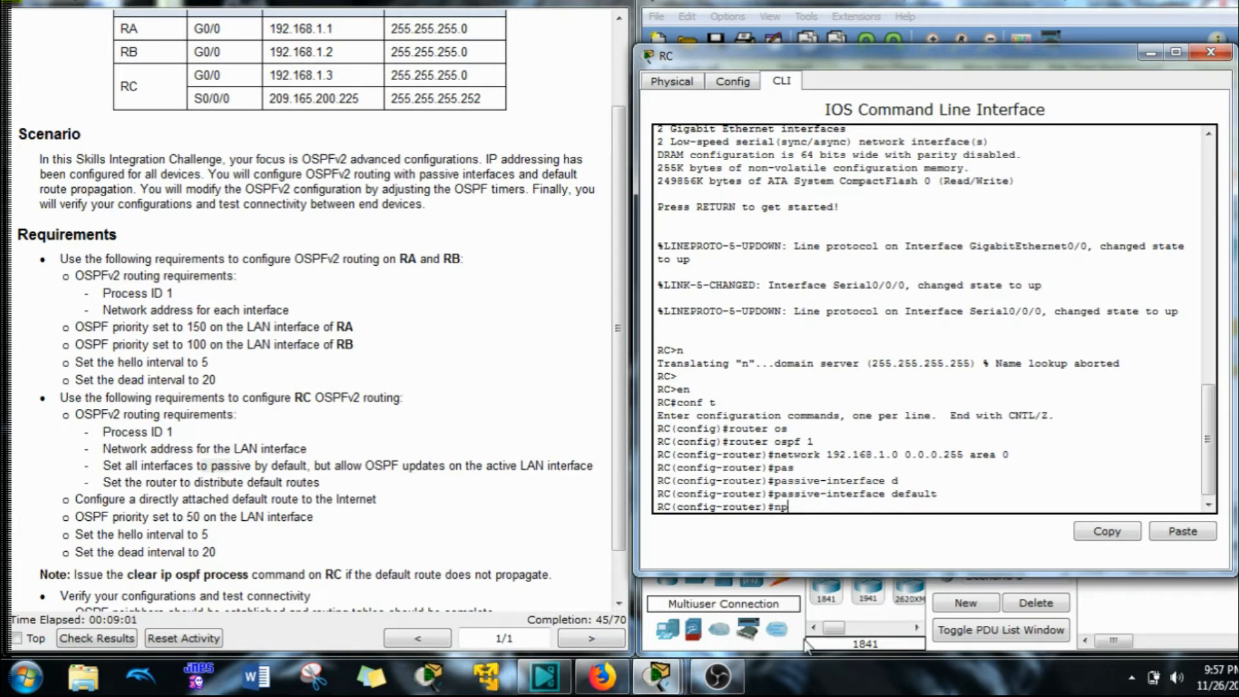
key("Tab")
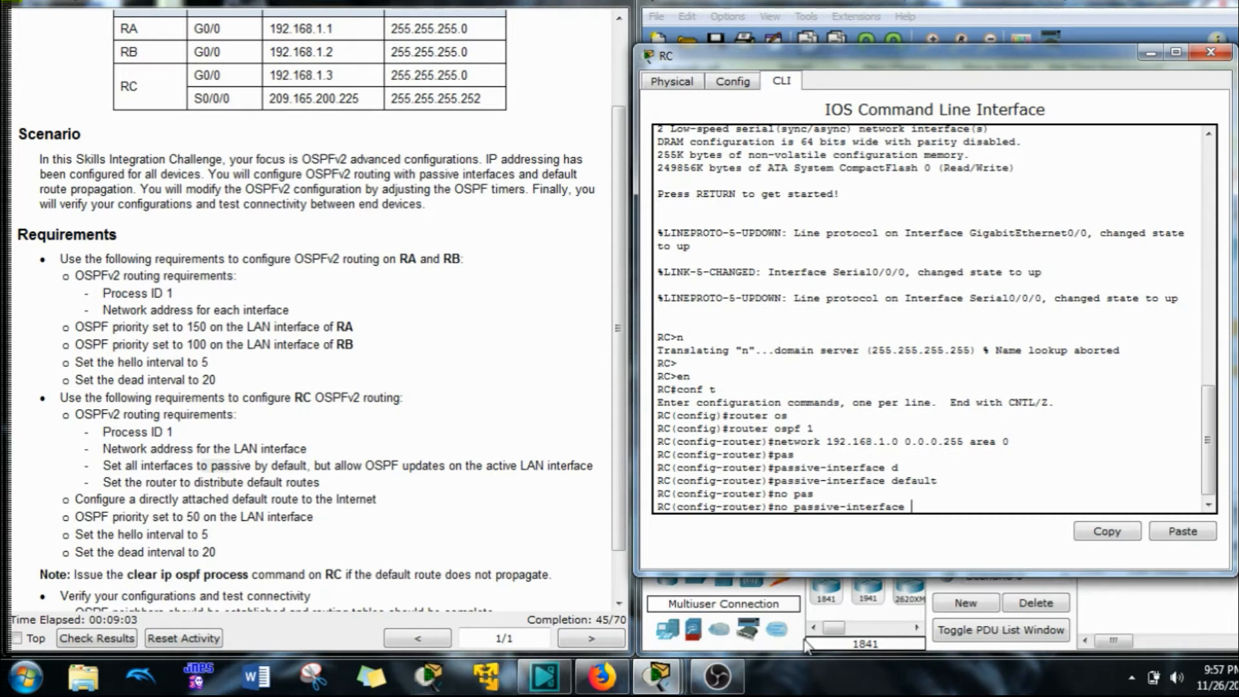
type("g0/0")
key("Return")
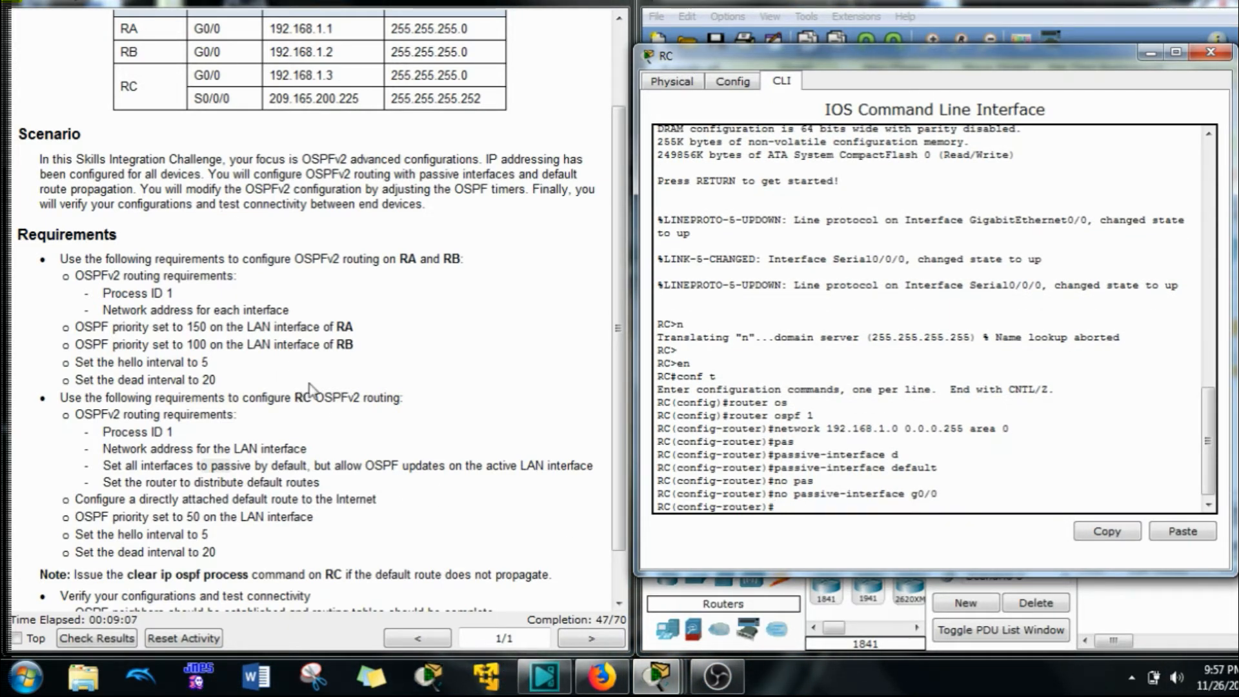
Set RC to distribute default routes through OSPF with "default-information originate"
left_click_drag(230, 102, 193, 102)
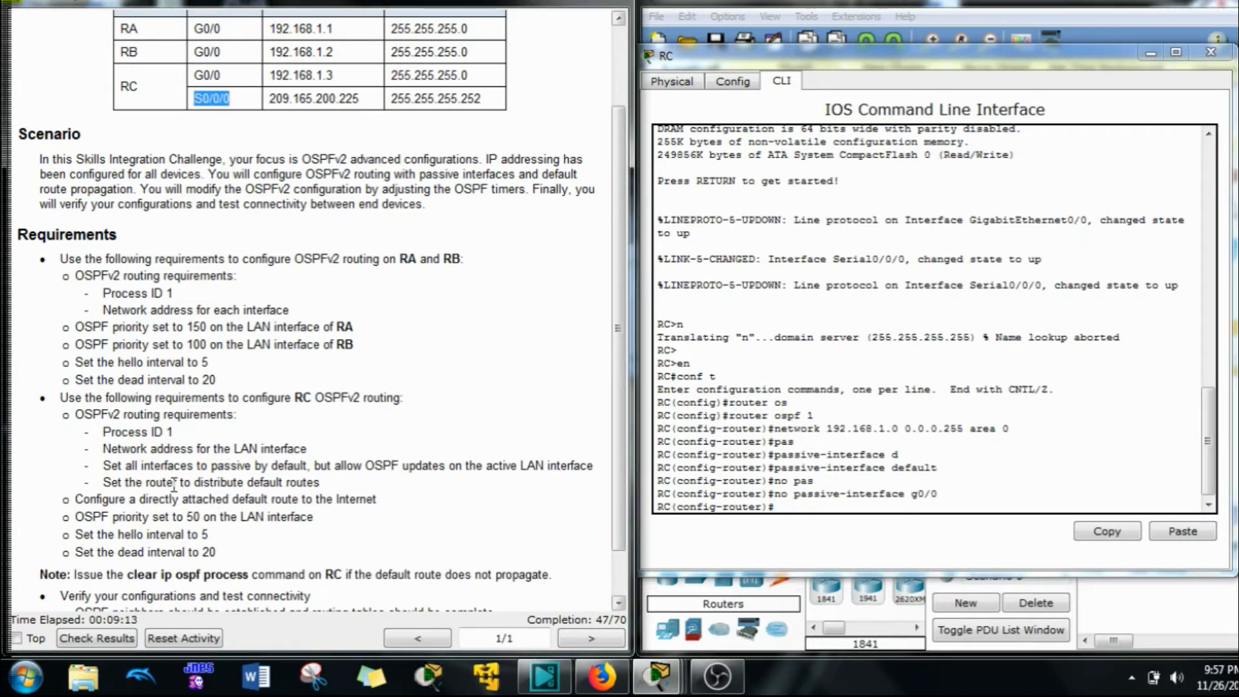
left_click(899, 533)
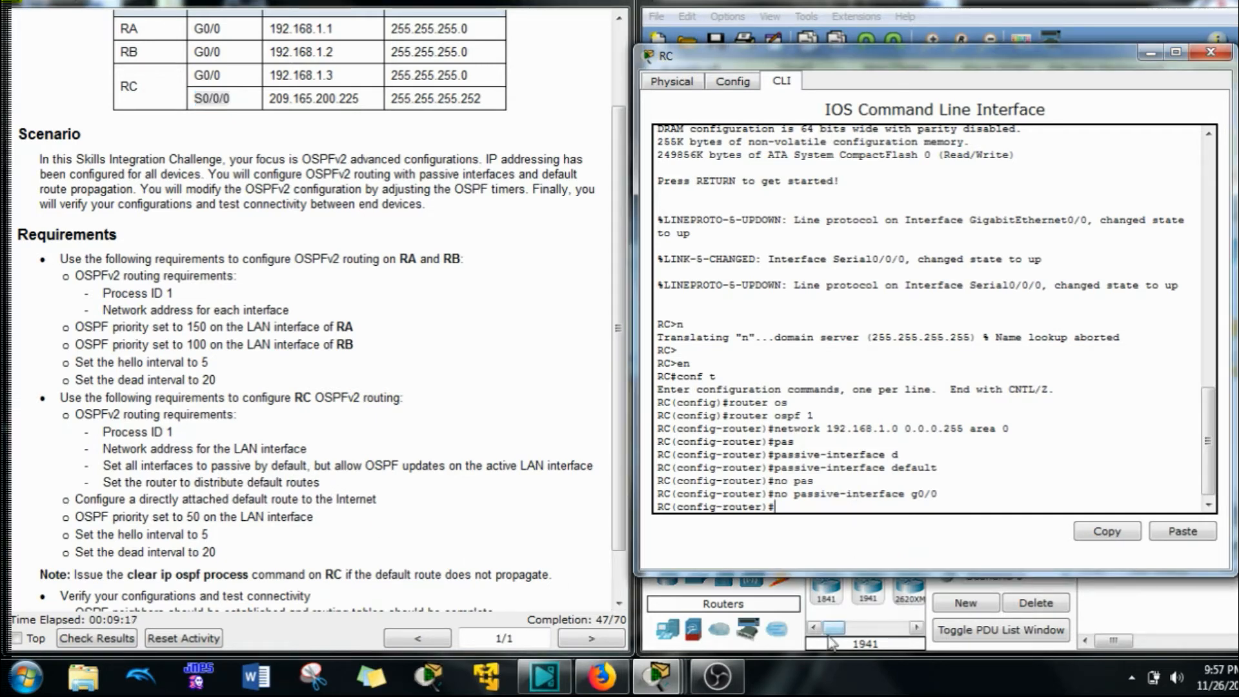
type("de")
key("Tab")
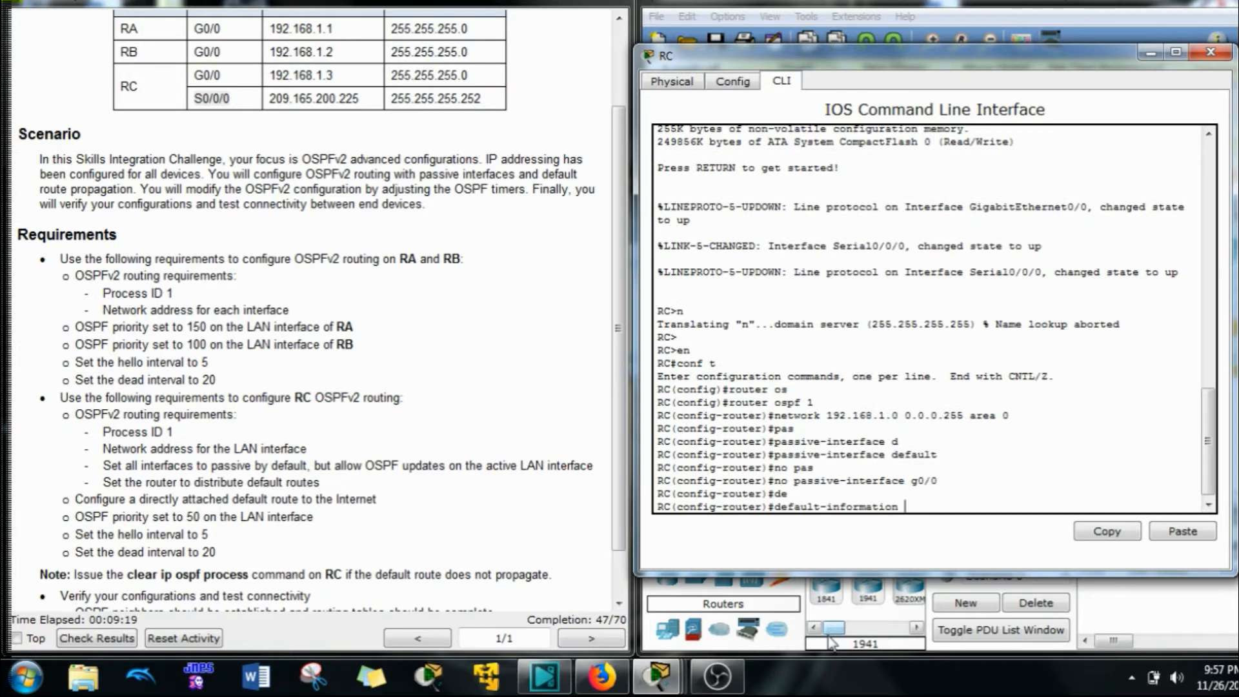
type("o")
key("Tab")
key("Return")
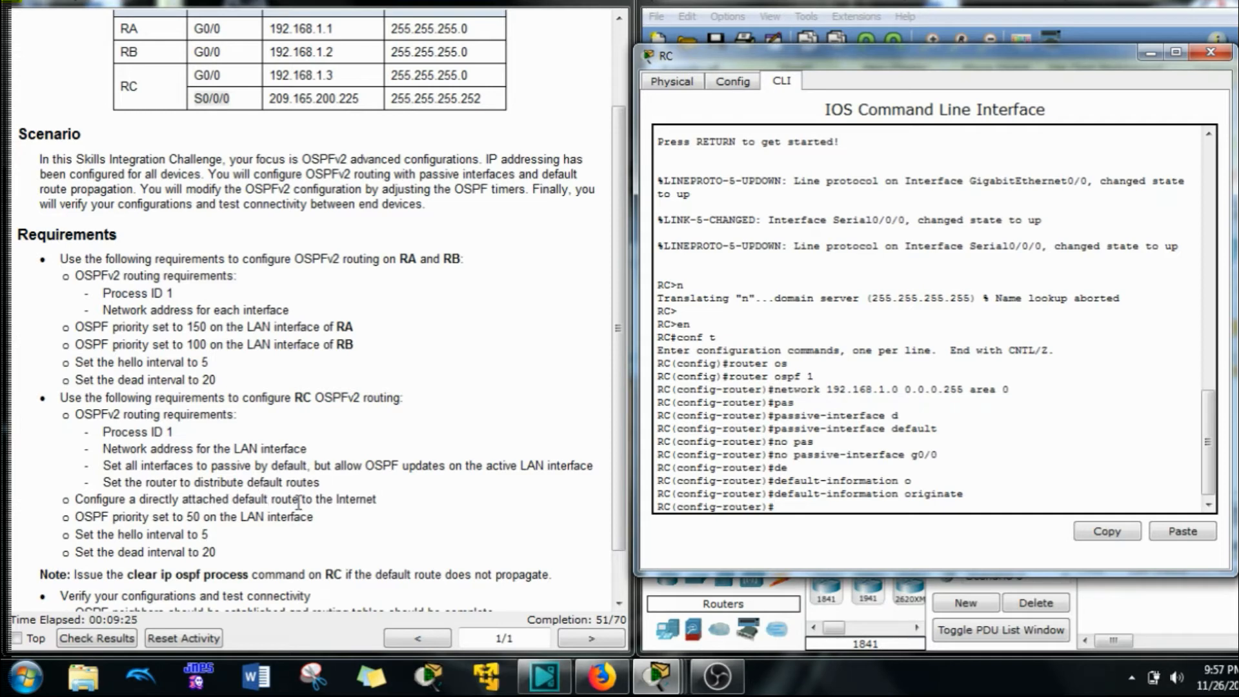
Move RC's window off the topology and exit its OSPF router configuration to global configuration mode
double_click(211, 98)
mouse_move(212, 98)
left_mouse_down()
mouse_move(200, 103)
mouse_move(220, 98)
left_mouse_up()
left_click_drag(931, 54, 357, 73)
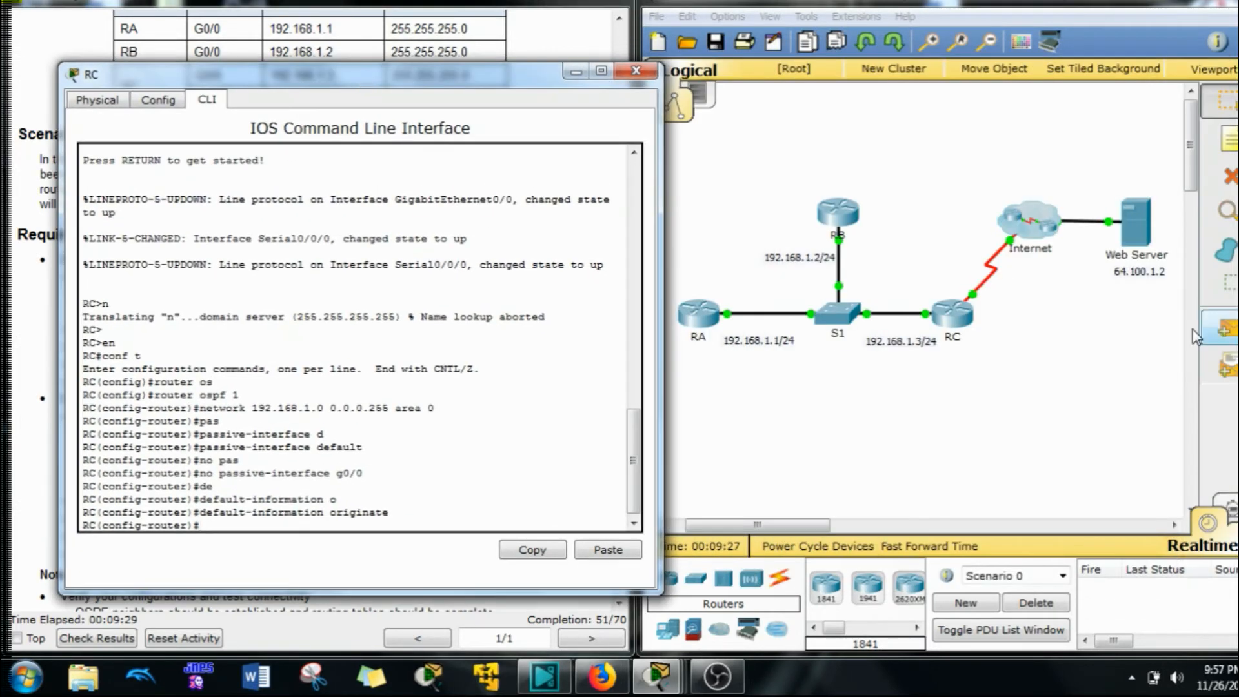
left_click(1196, 336)
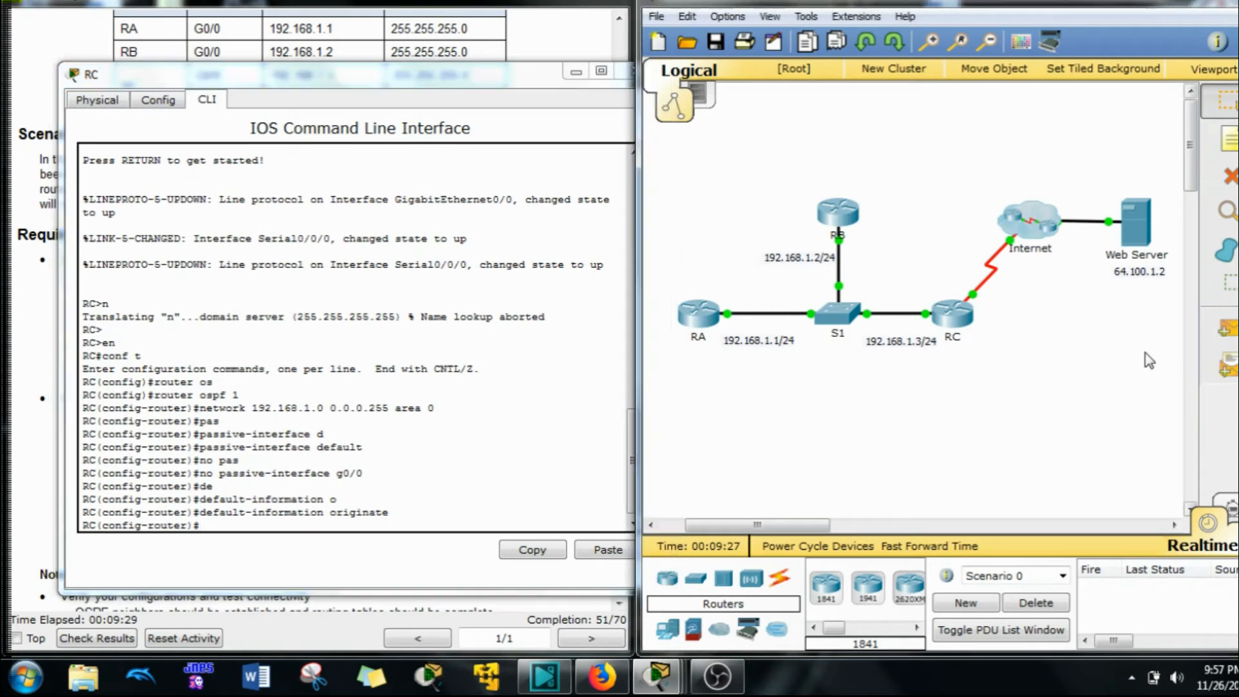
left_click(329, 516)
type("exit")
key("Return")
key("Return")
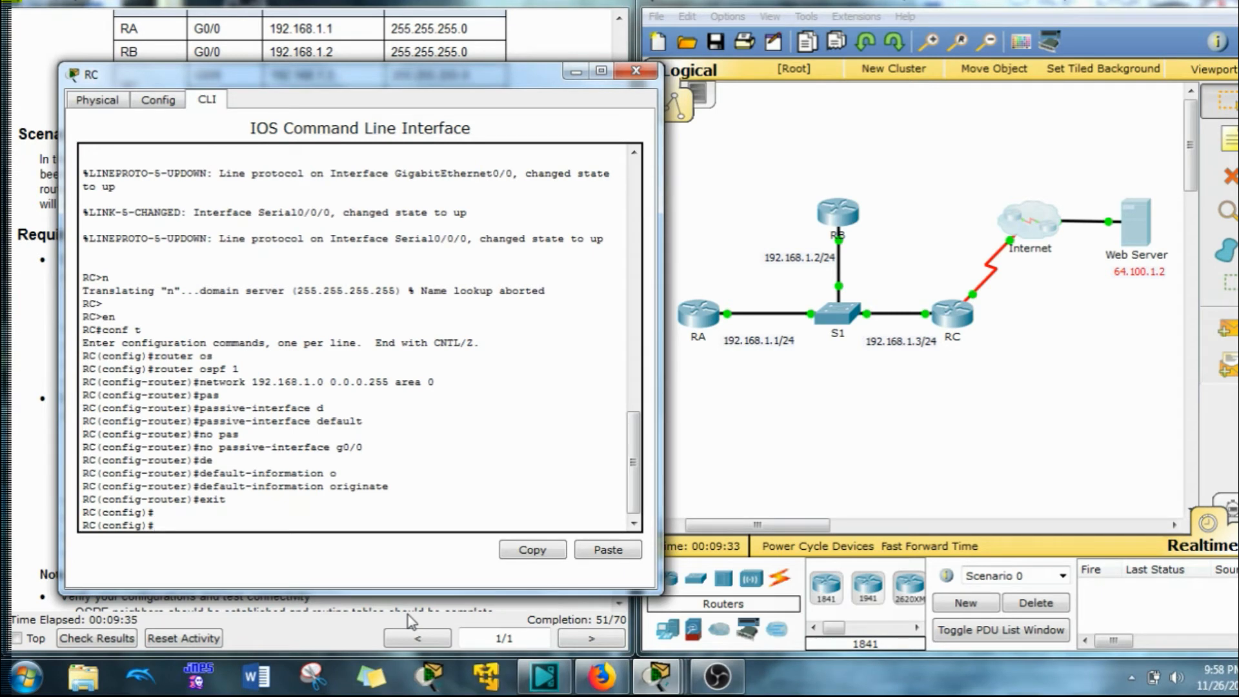
Configure a directly attached default route on RC with "ip route 0.0.0.0 0.0.0.0 s0/0/0"
type("ip rou")
key("BackSpace")
key("BackSpace")
key("BackSpace")
type(".0.0.0 0.0.0.0 s00")
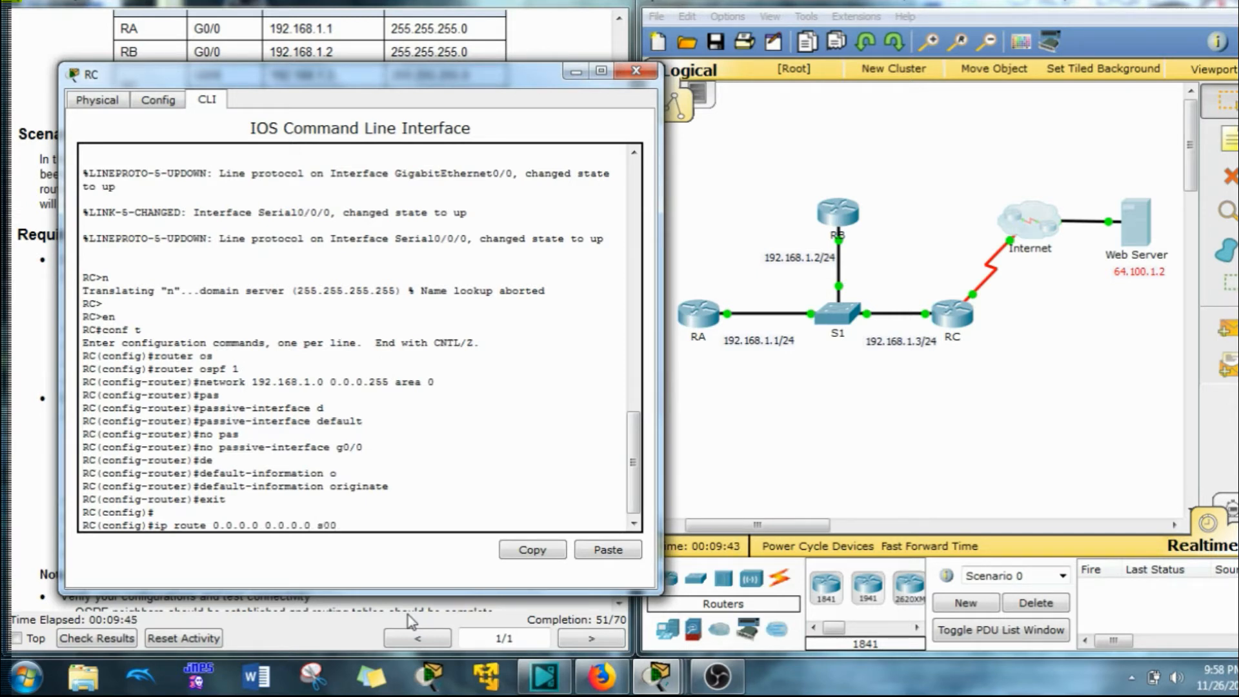
key("BackSpace")
type("/0/0")
key("Return")
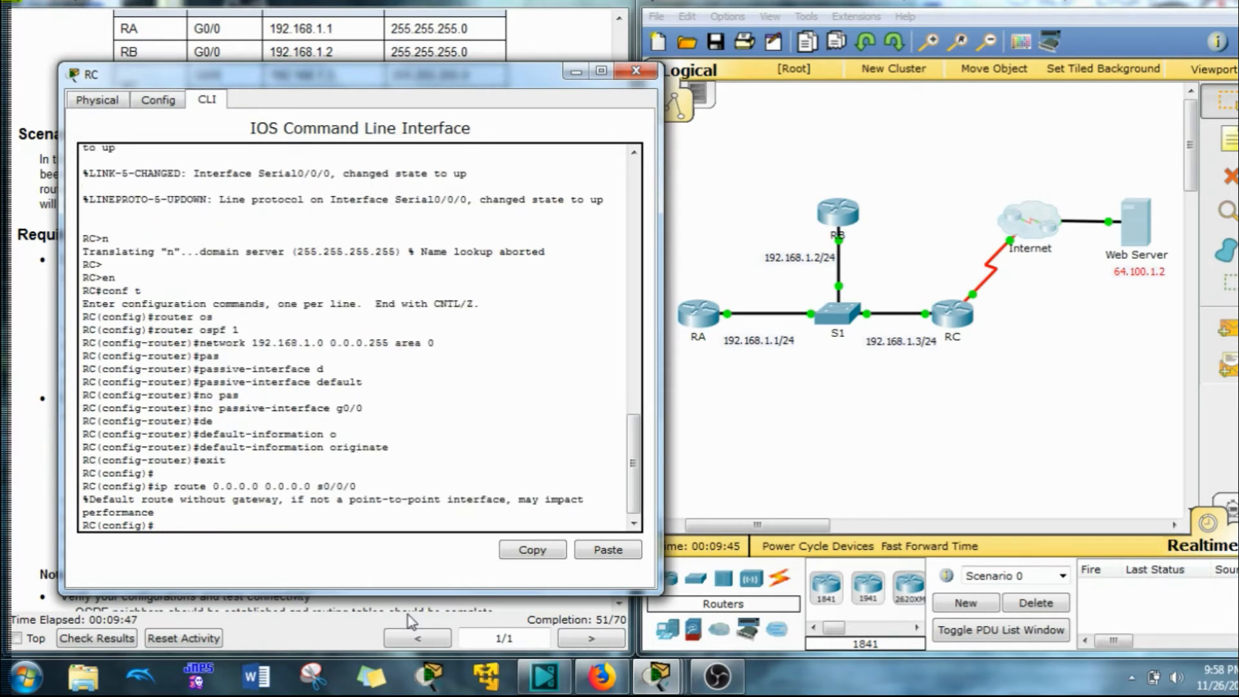
Move RC's window back beside the instructions and review the default route and OSPF priority requirements
left_click_drag(305, 90, 517, 68)
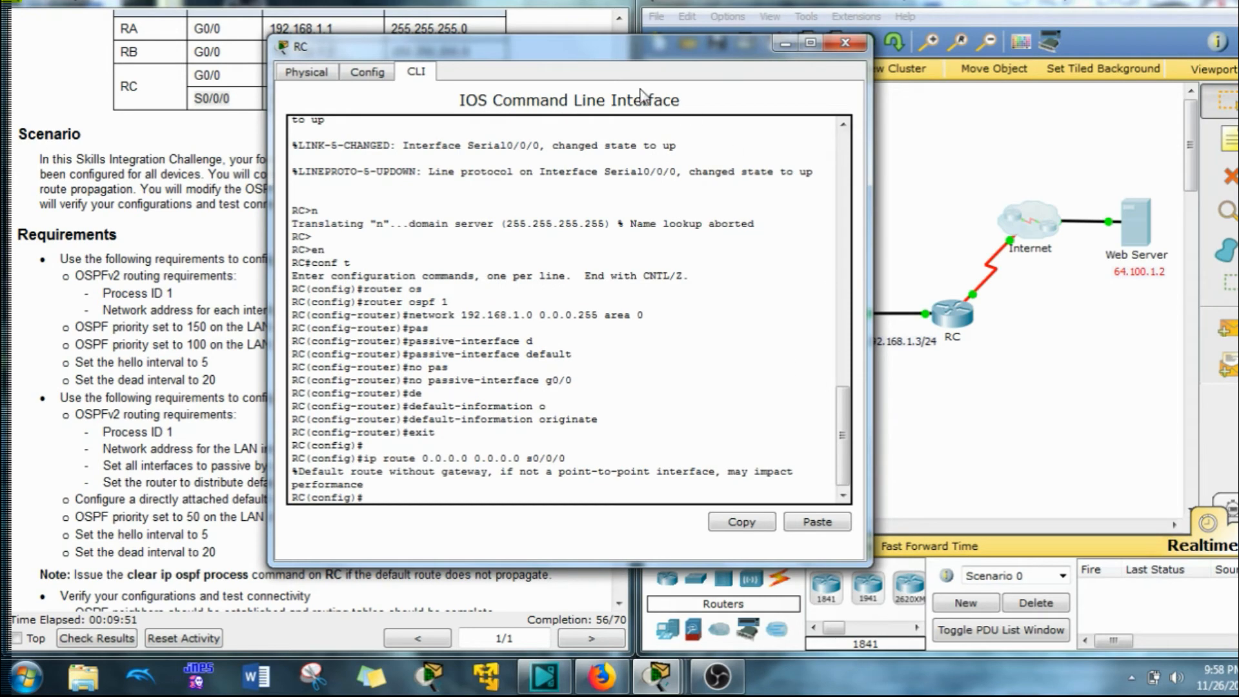
left_click_drag(688, 41, 496, 59)
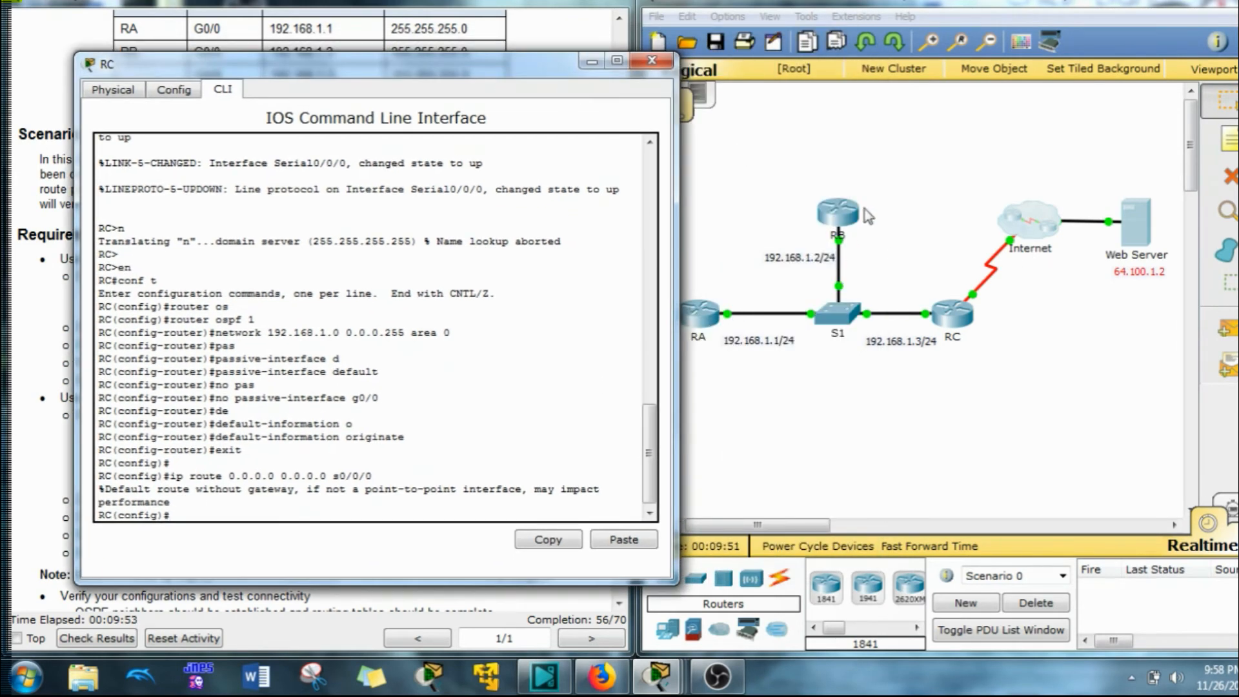
left_click_drag(421, 76, 991, 59)
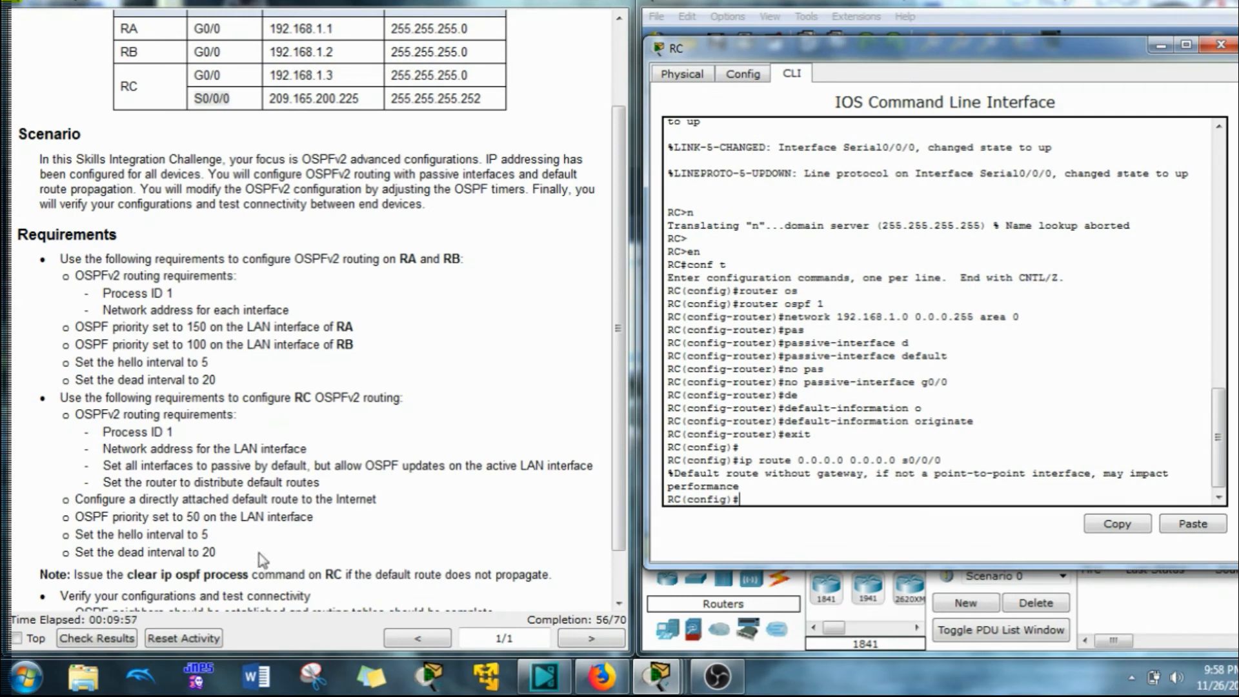
left_click_drag(389, 498, 187, 498)
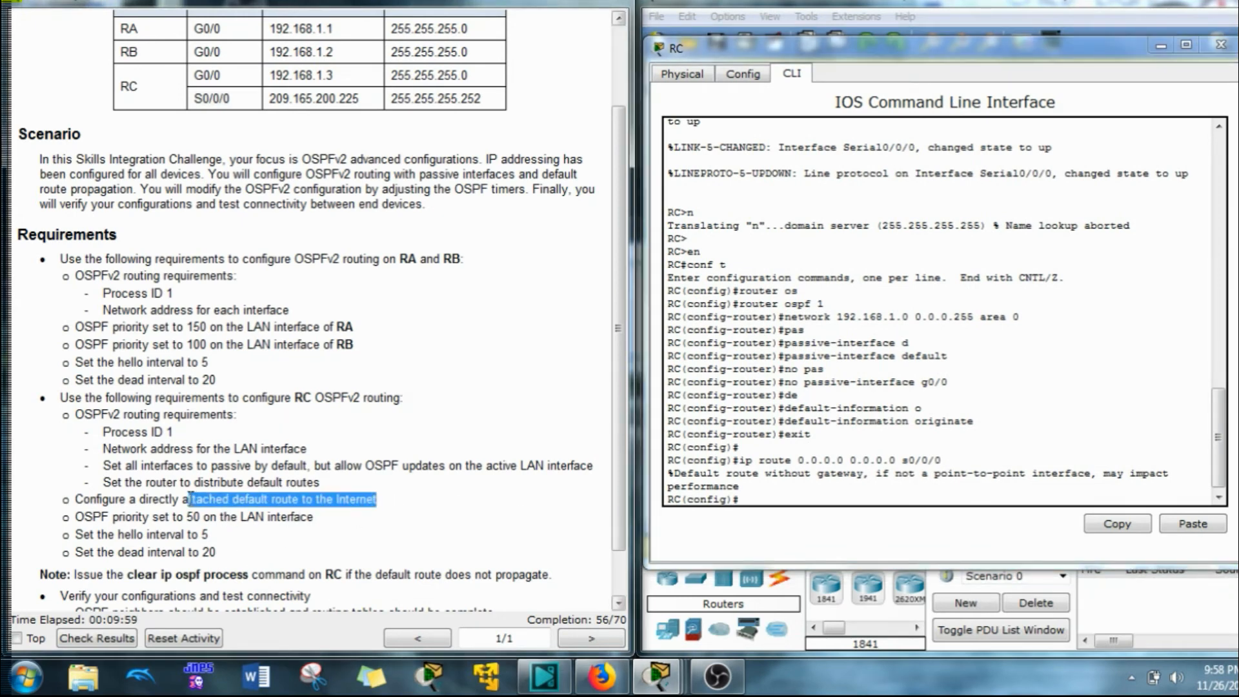
left_click(147, 513)
left_click_drag(72, 516, 287, 520)
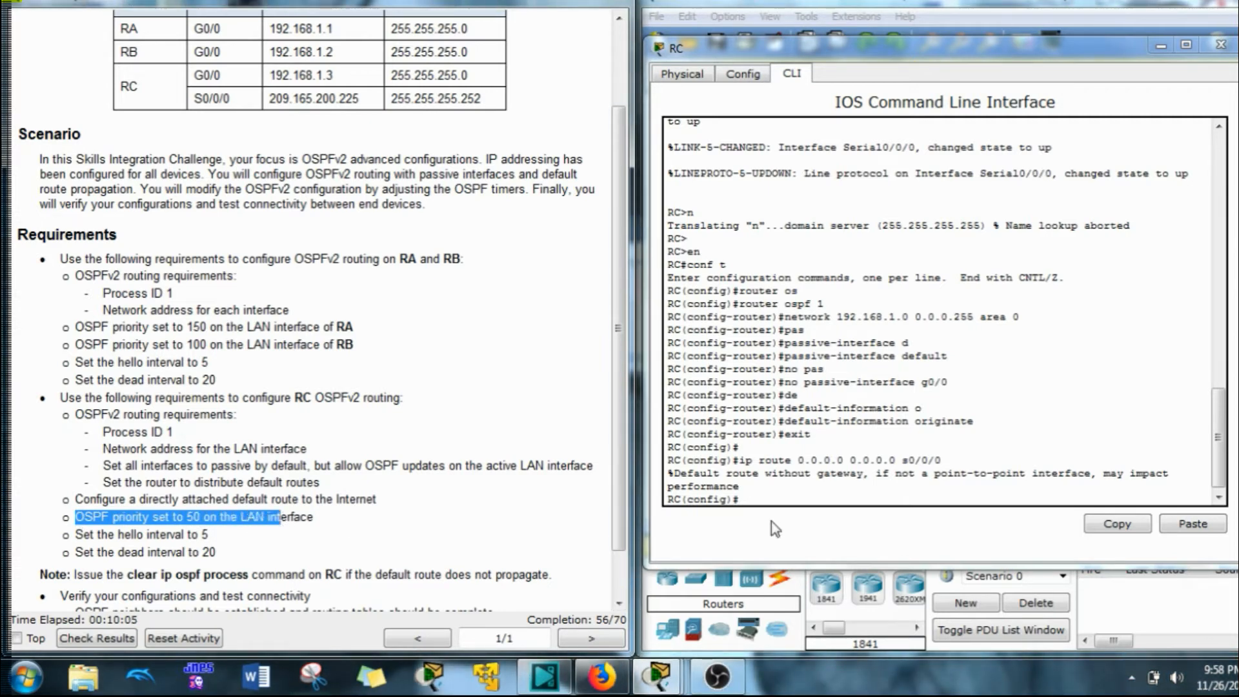
Enter configuration of RC's G0/0 interface and set its OSPF priority to 50
left_click(772, 521)
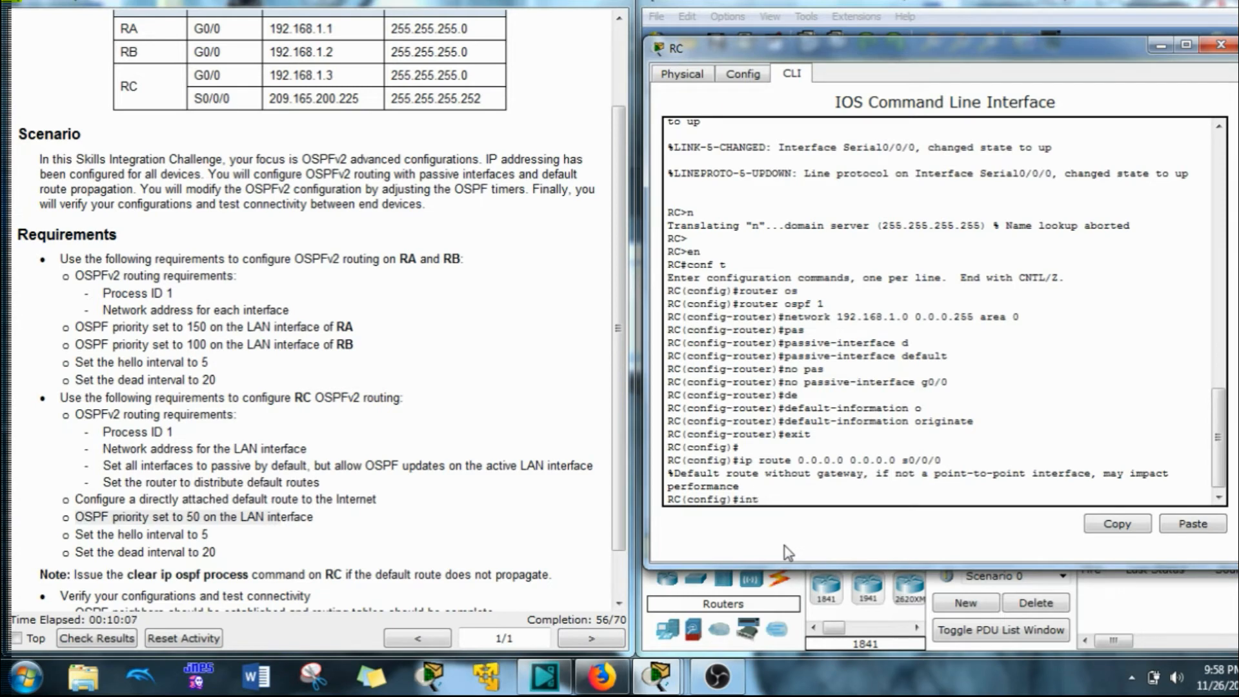
type("int g0/0/")
key("BackSpace")
key("Return")
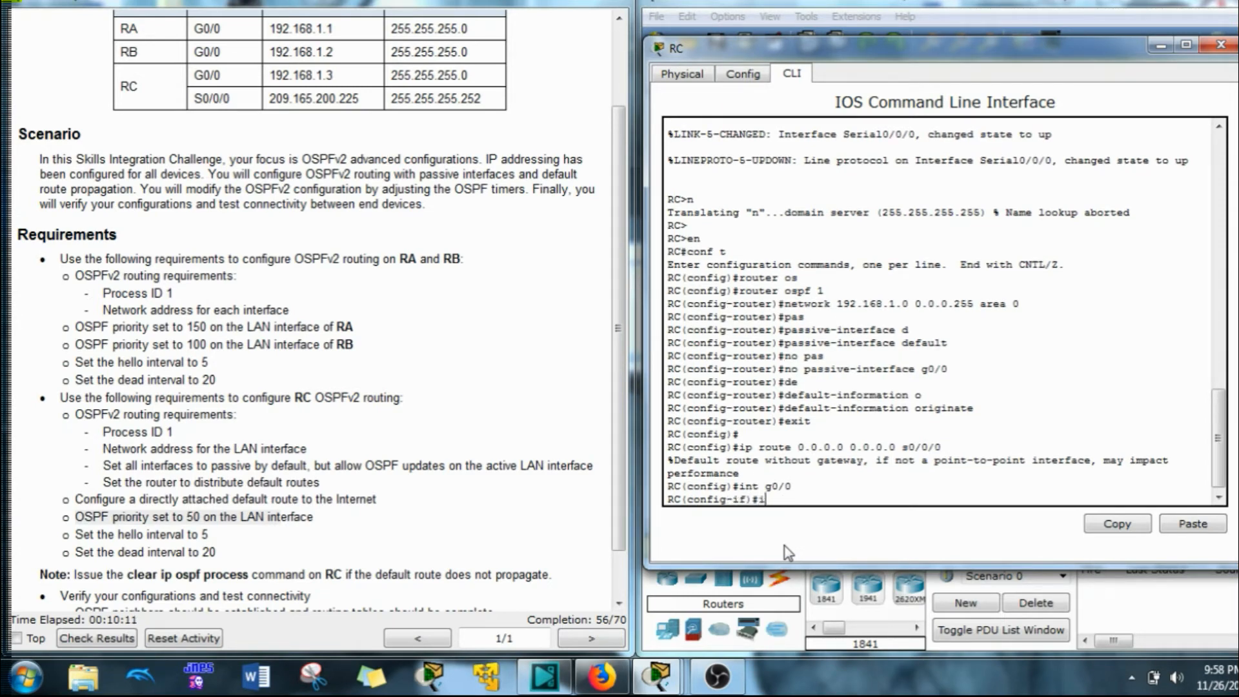
type("ip os")
key("Tab")
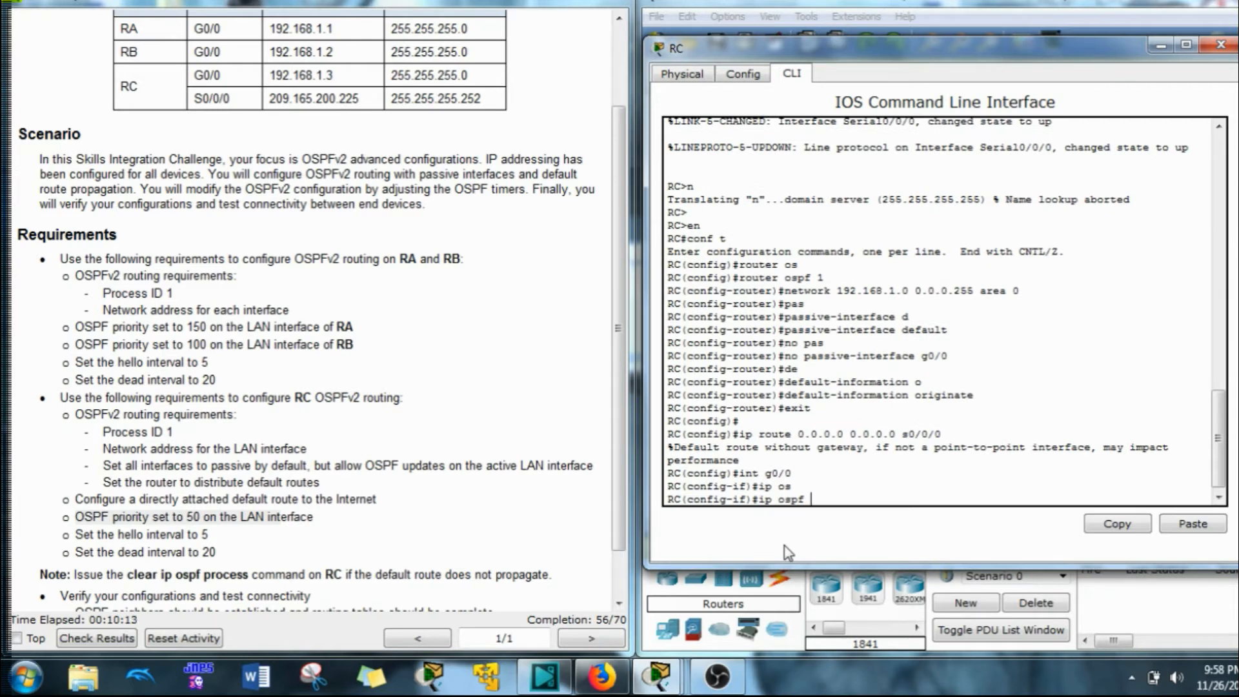
type("pr")
key("Tab")
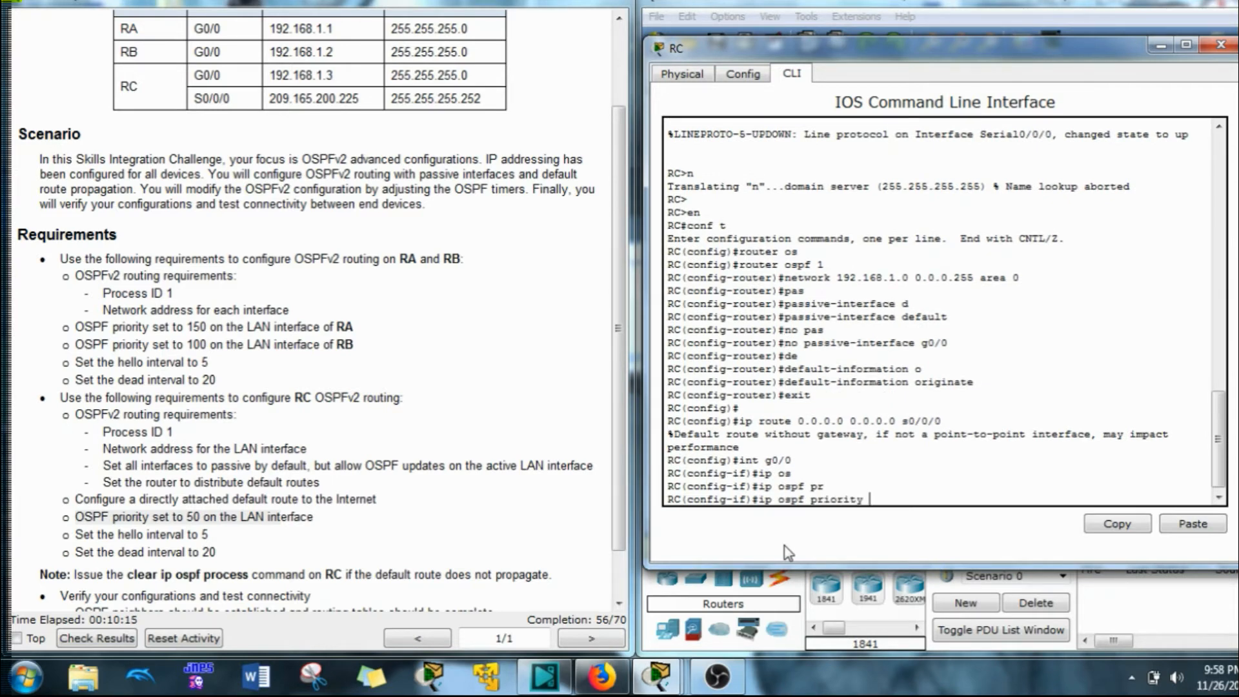
key("Return")
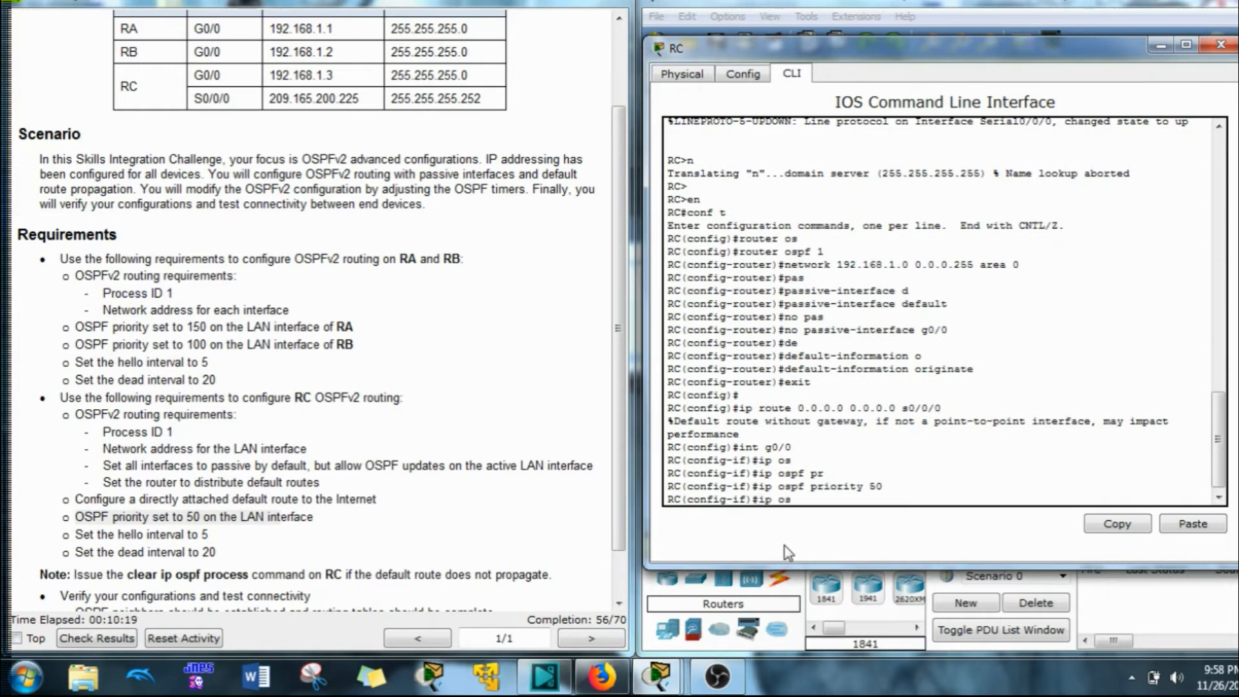
Set the OSPF hello interval on RC's G0/0 interface to 5
type("ip os")
key("Tab")
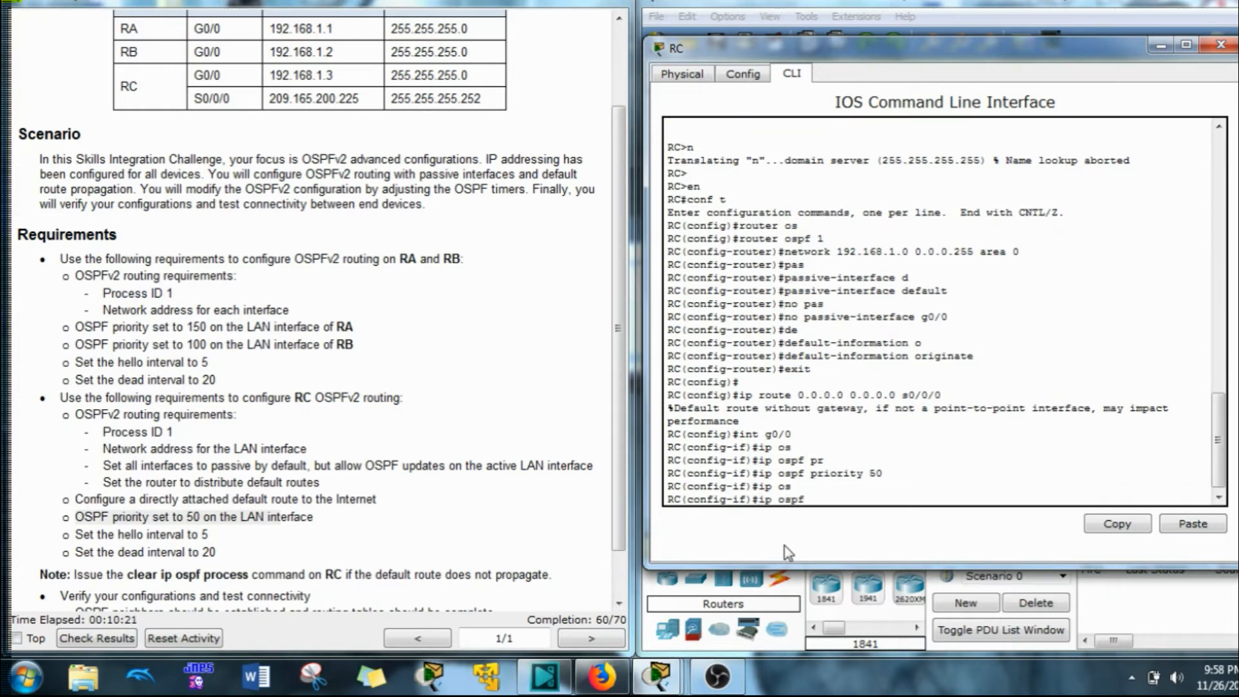
type("h")
key("Tab")
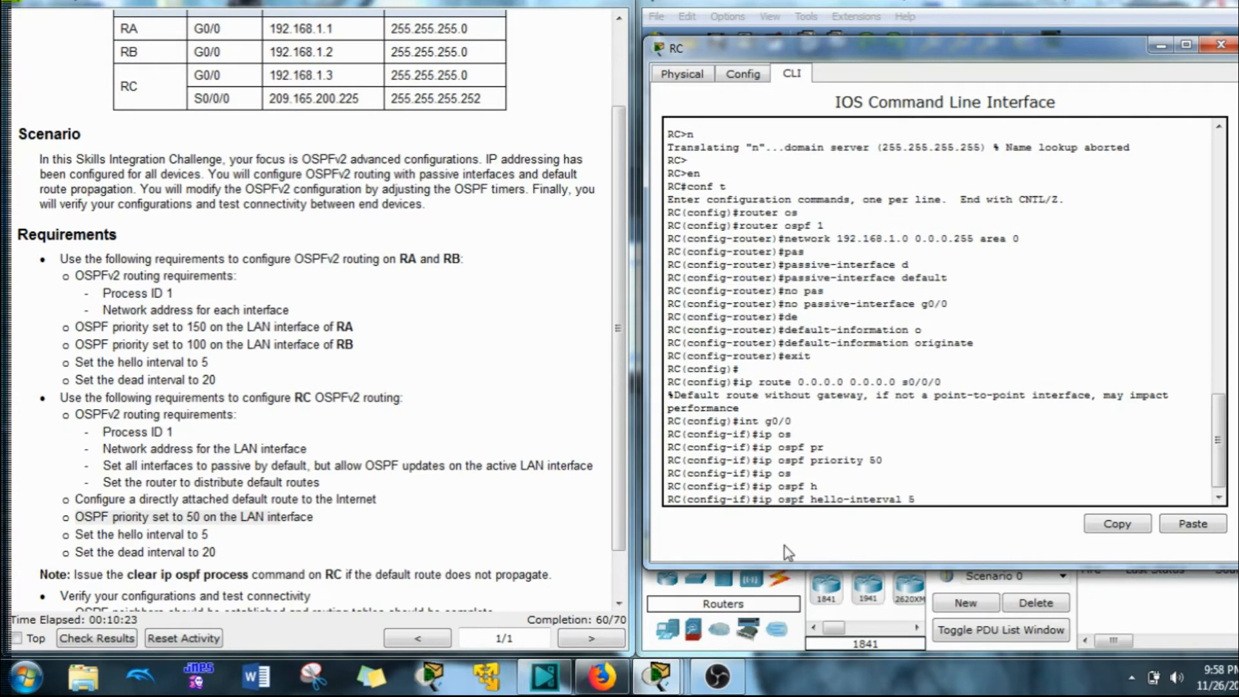
type("5")
key("Return")
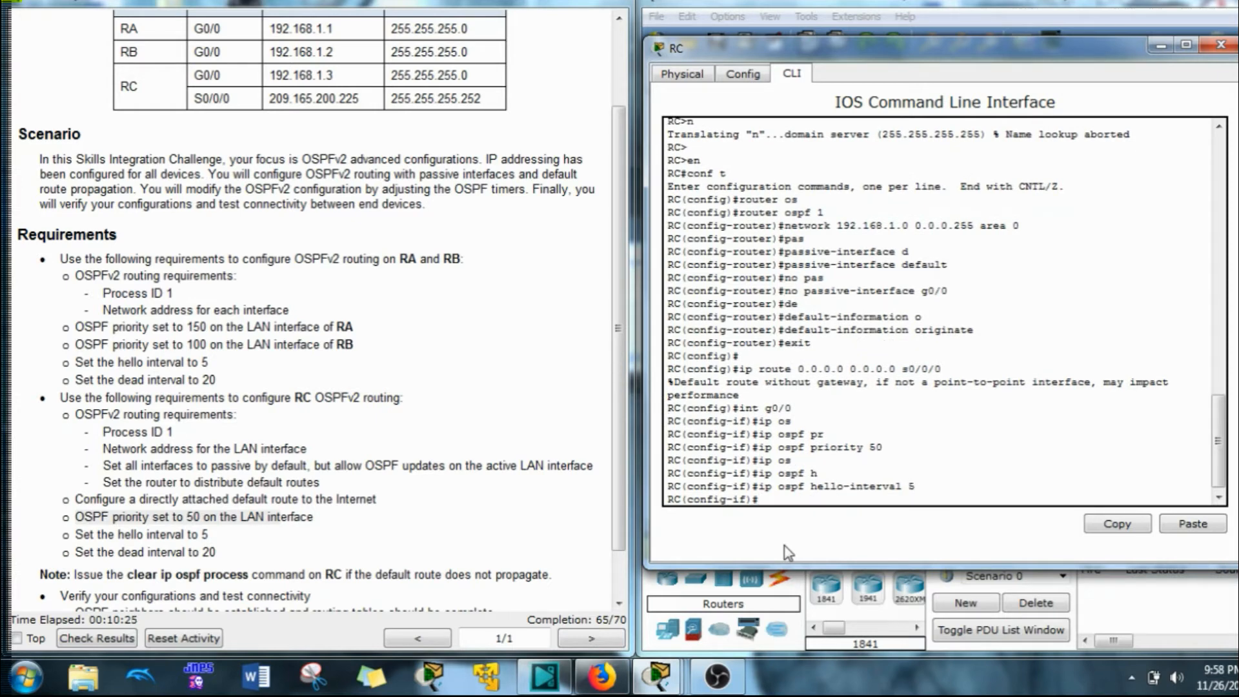
Set the OSPF dead interval on RC's G0/0 interface to 20
type("ip so")
key("Tab")
key("BackSpace")
key("BackSpace")
type("os")
key("Tab")
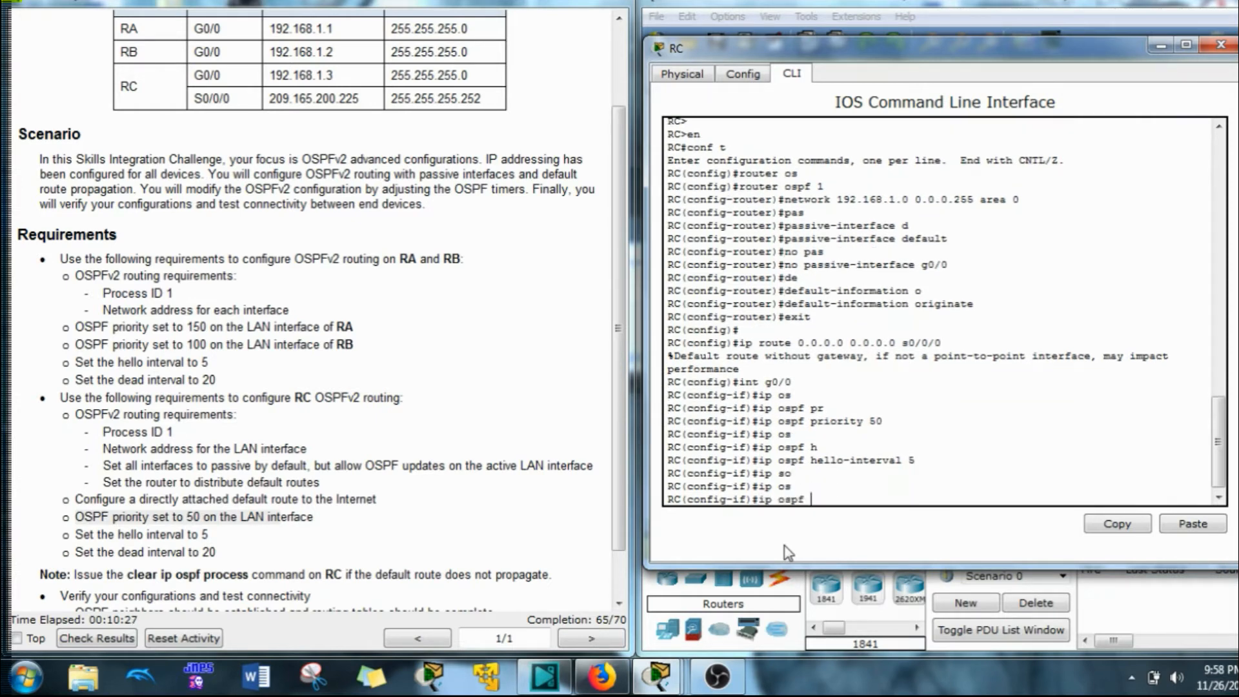
type("de")
key("Tab")
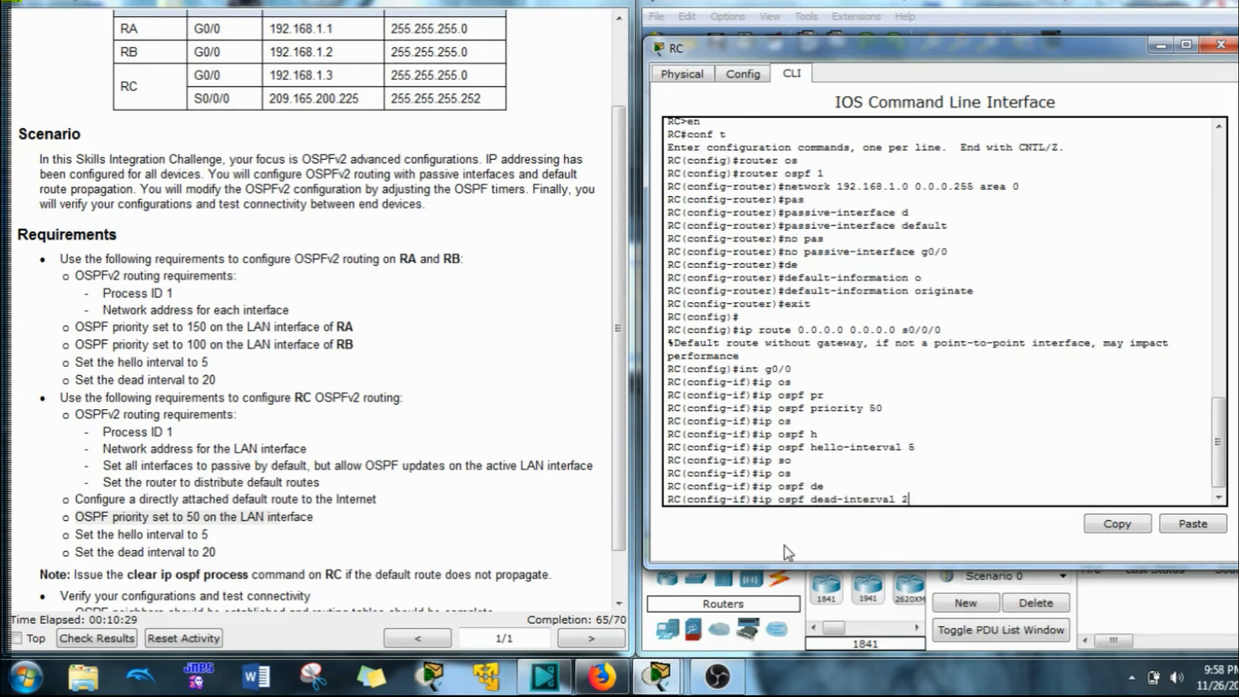
key("Return")
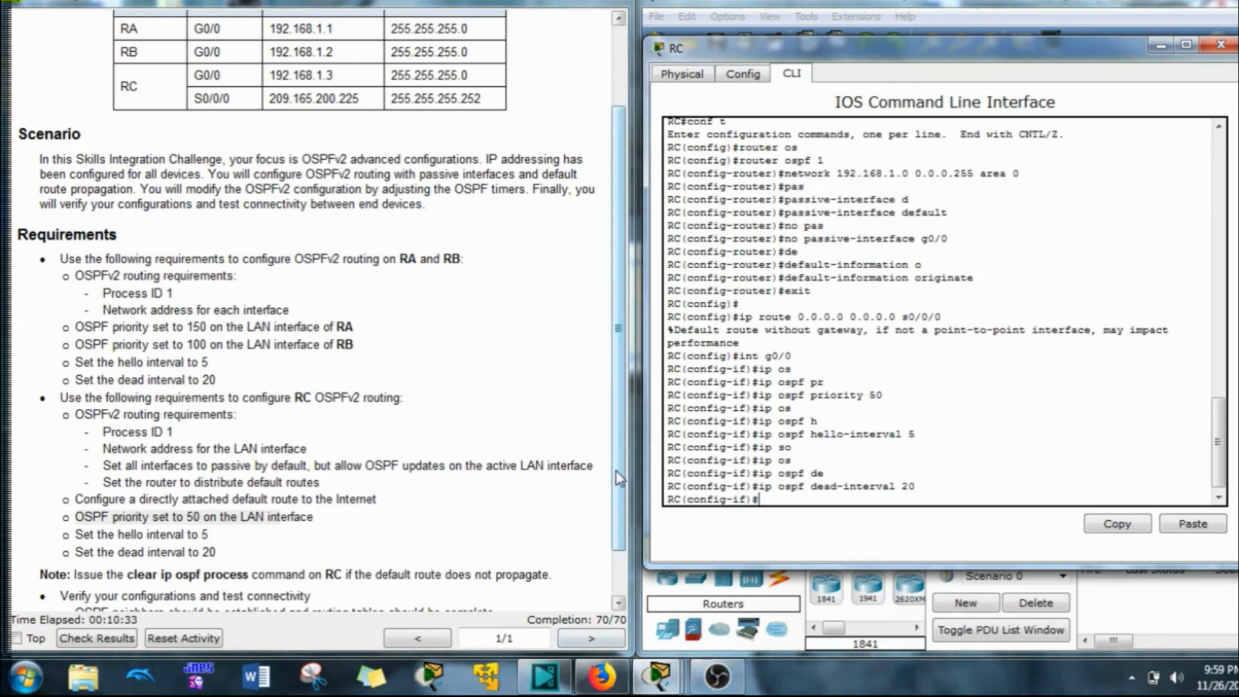
Hide RC's window and review the instructions for verifying the configurations and testing connectivity
left_click(1160, 43)
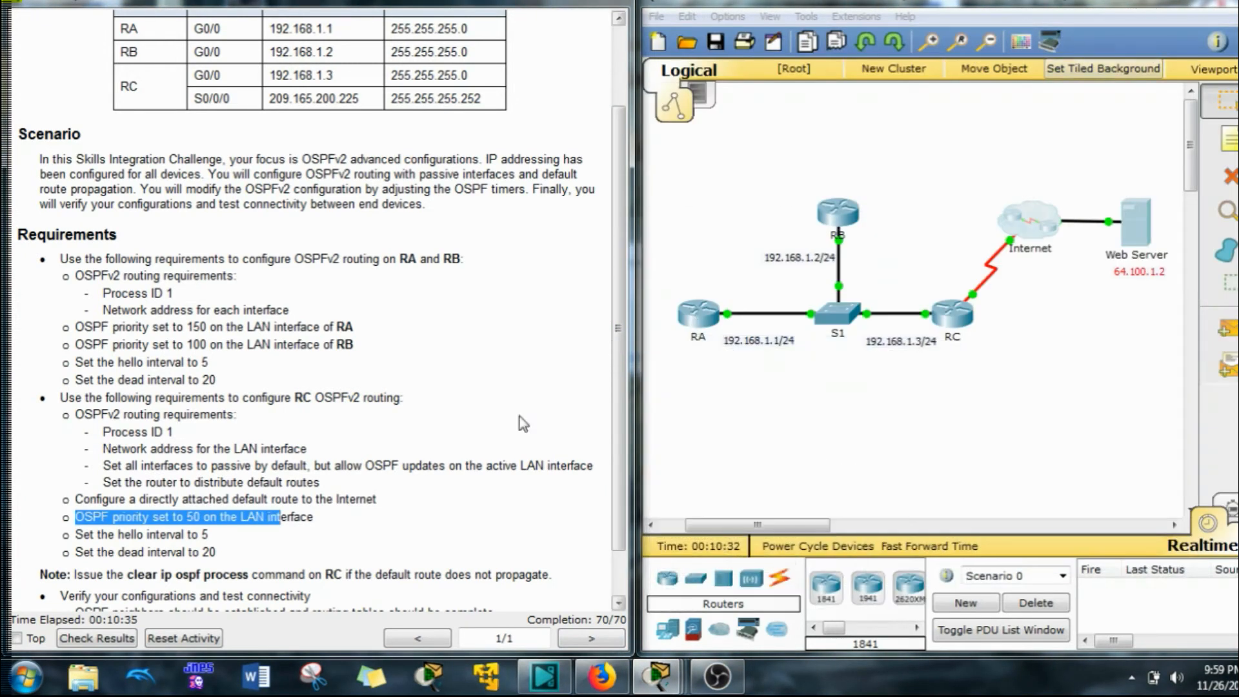
scroll(459, 466, "down", 1)
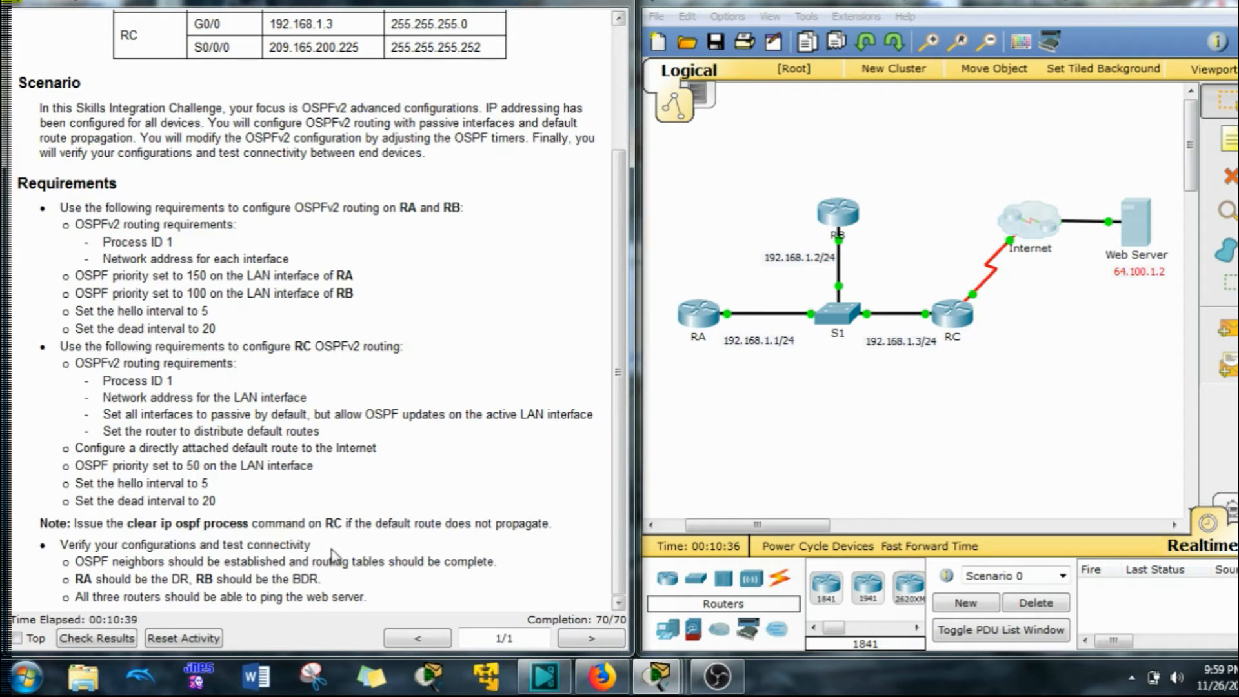
left_click_drag(63, 546, 314, 549)
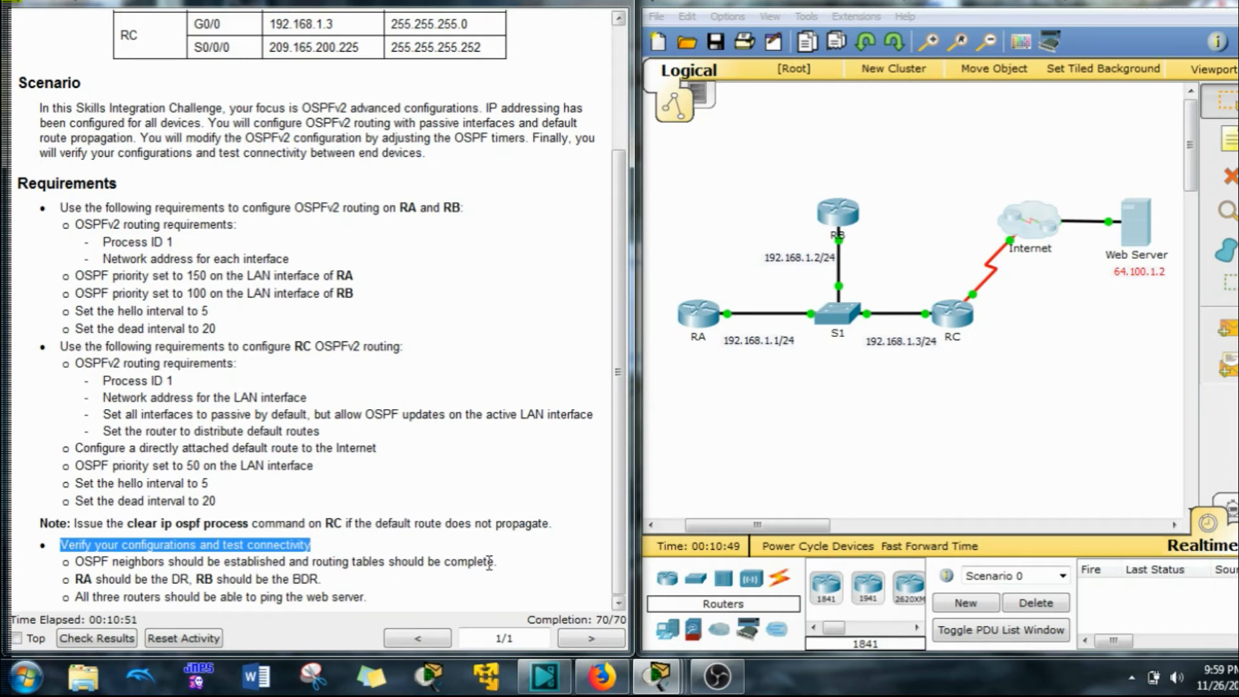
Reopen RC's command line and leave configuration mode for the privileged EXEC prompt
left_click(956, 319)
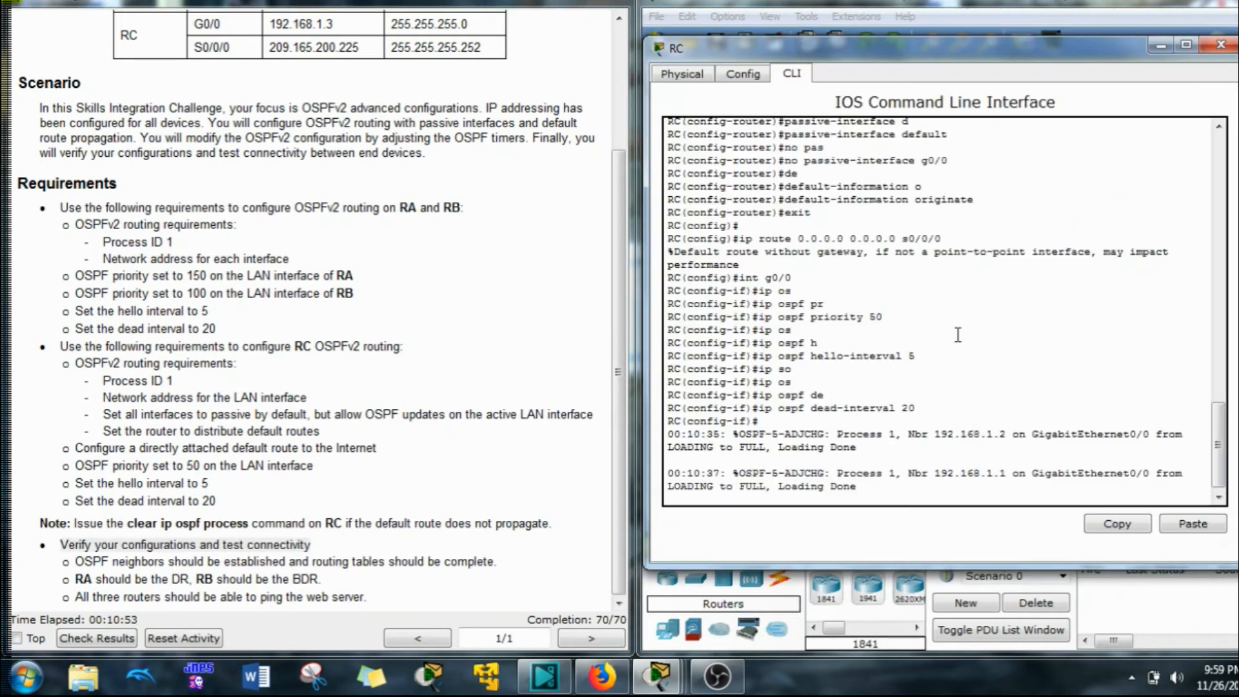
key("Return")
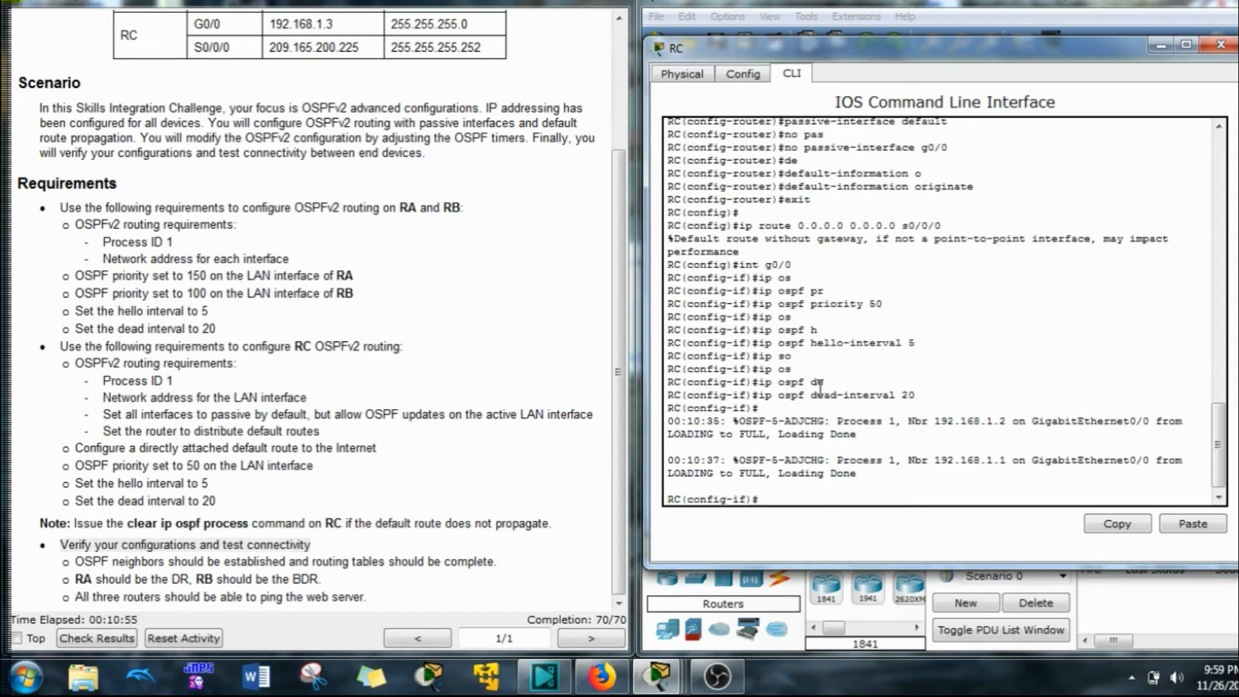
type("en")
key("Return")
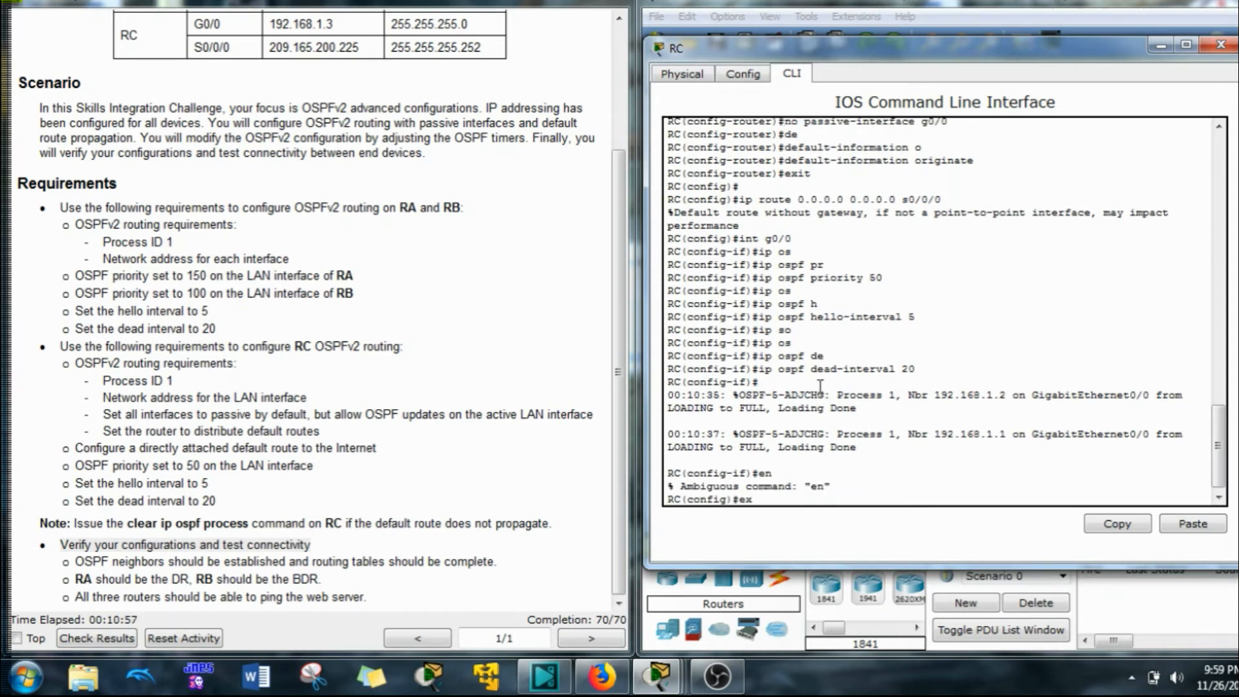
type("exit")
key("Return")
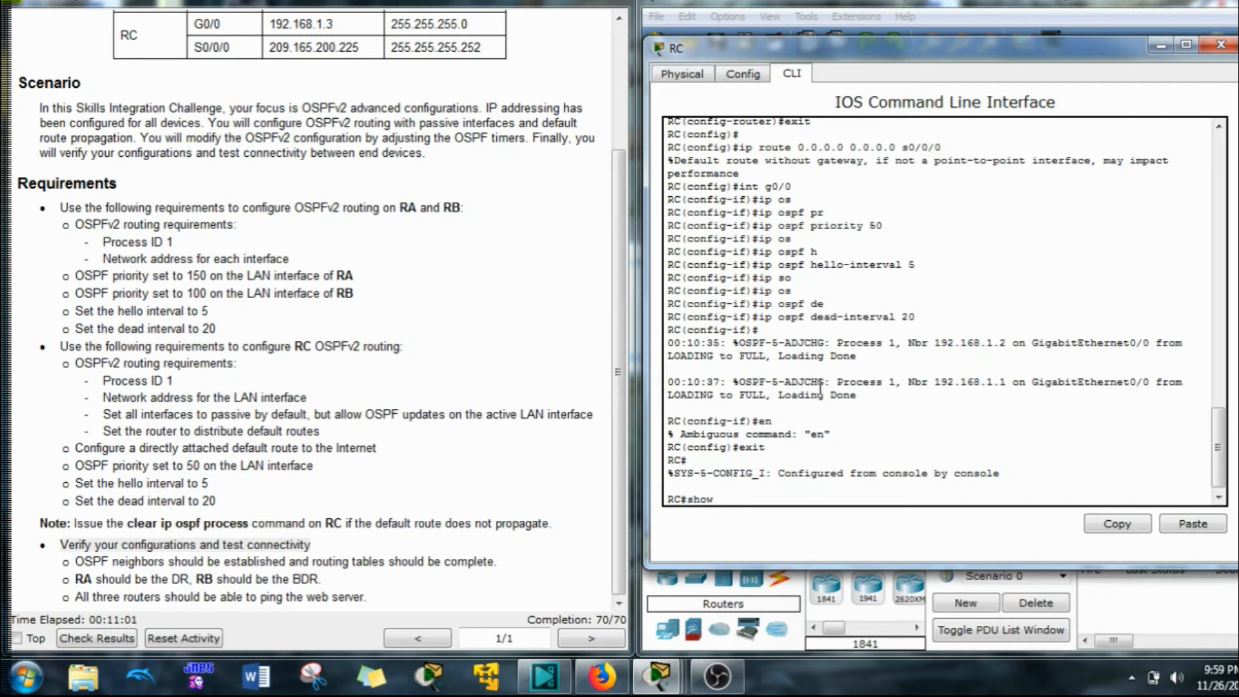
Run "show ip ospf neighbor" on RC and examine the neighbor IDs and priorities
type("show ip os")
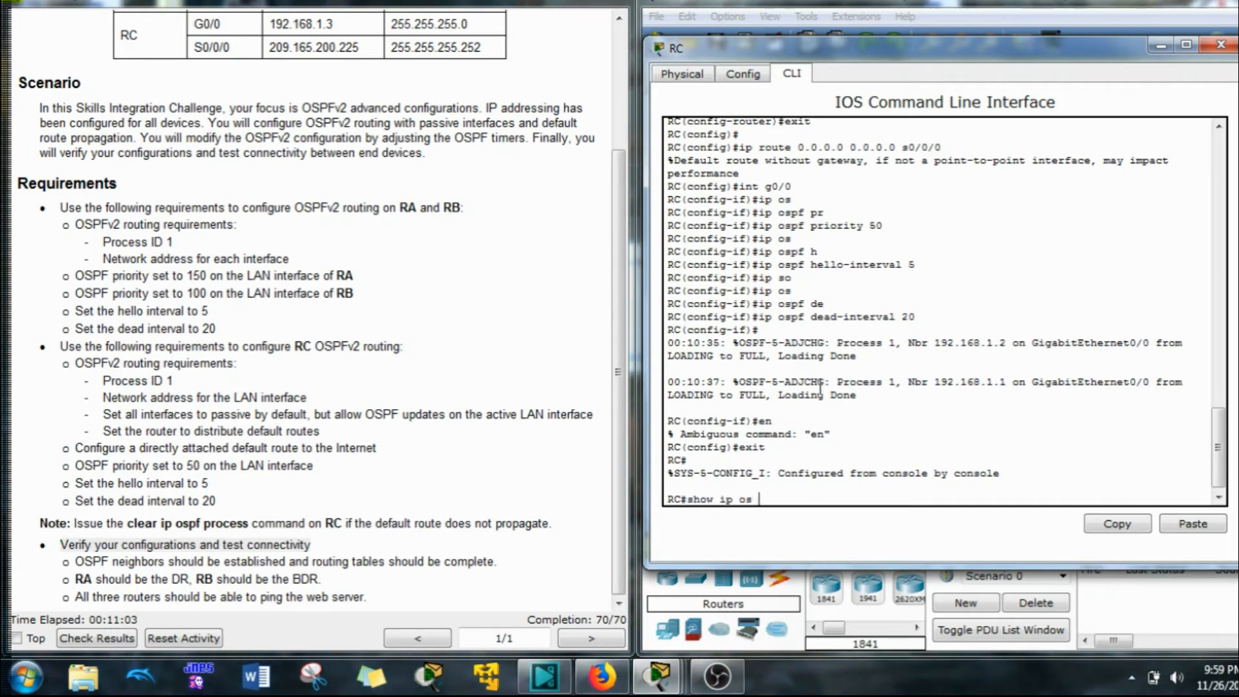
key("Tab")
key("BackSpace")
key("Tab")
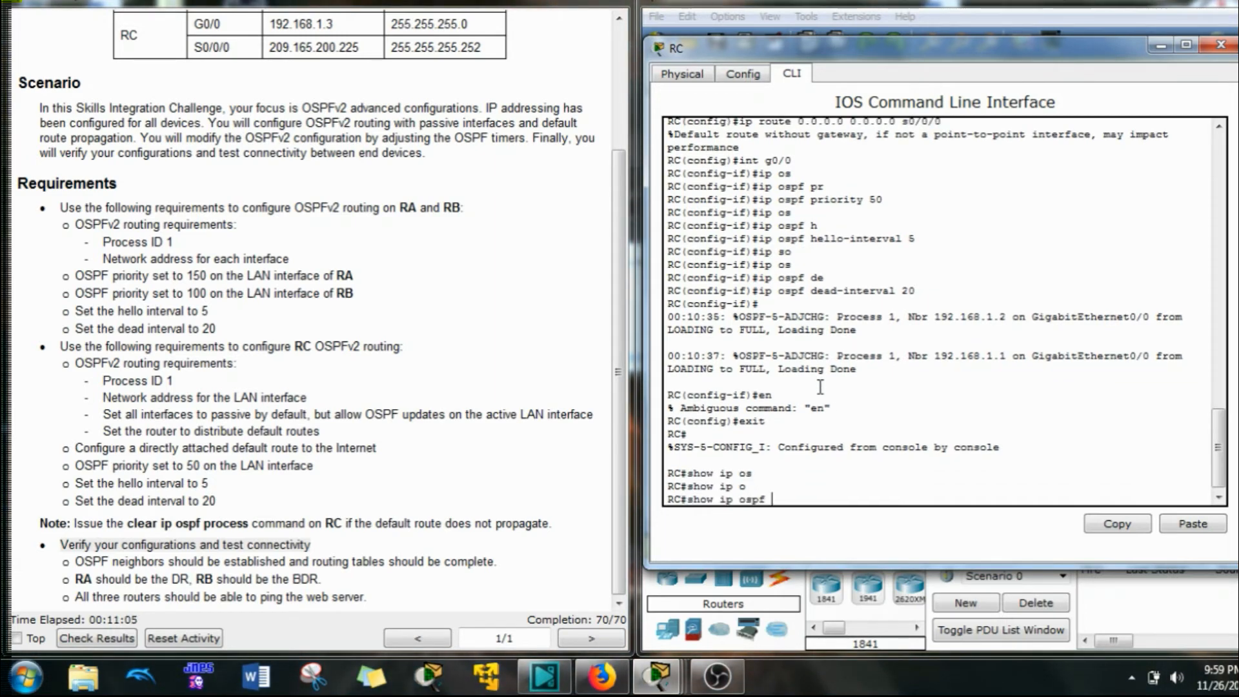
type("n")
key("Tab")
key("Return")
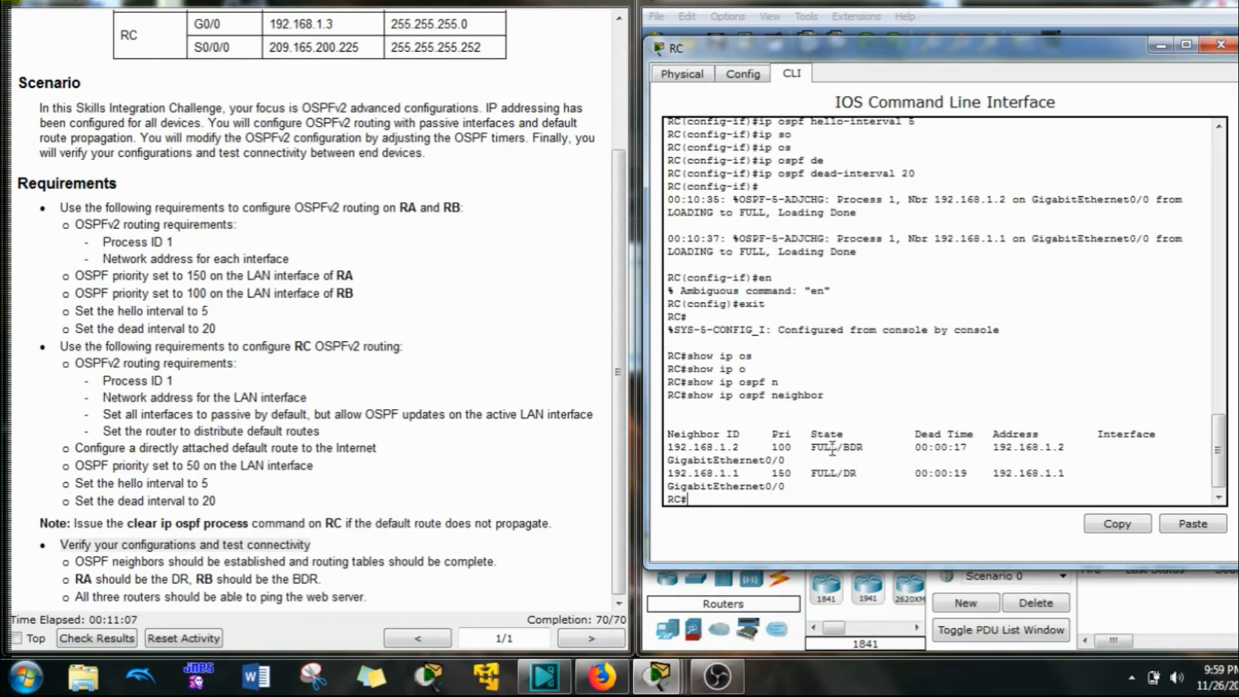
left_click_drag(746, 447, 669, 447)
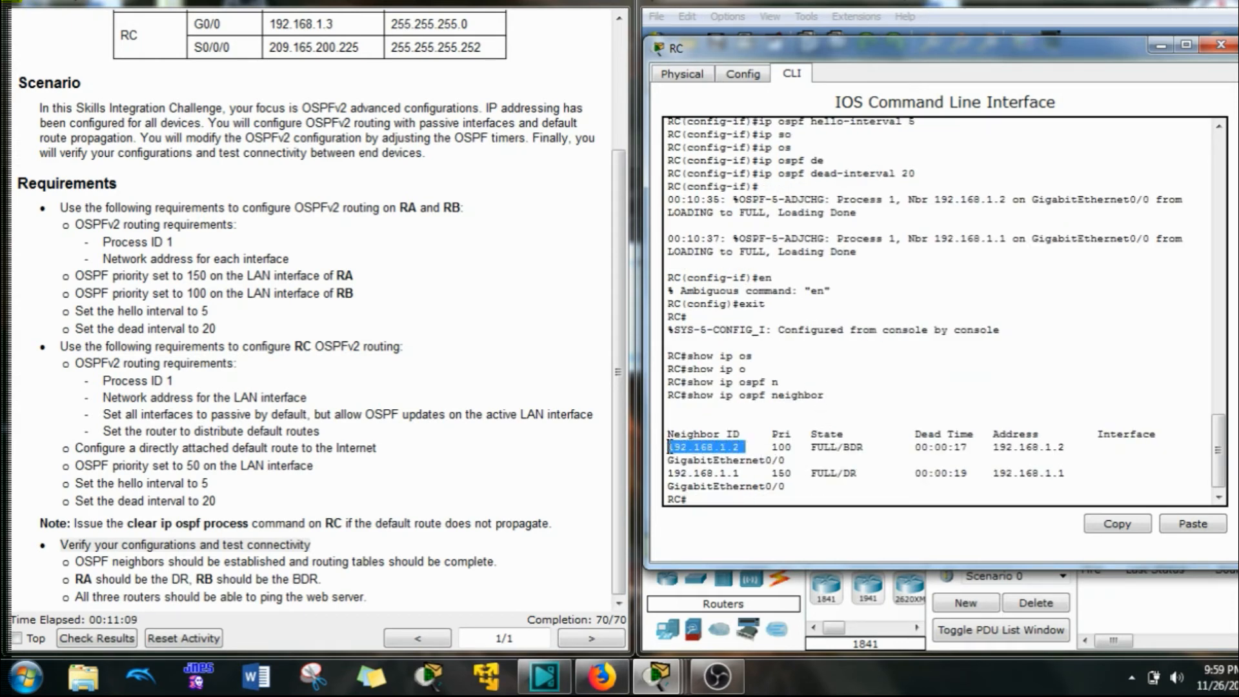
left_click_drag(746, 473, 666, 473)
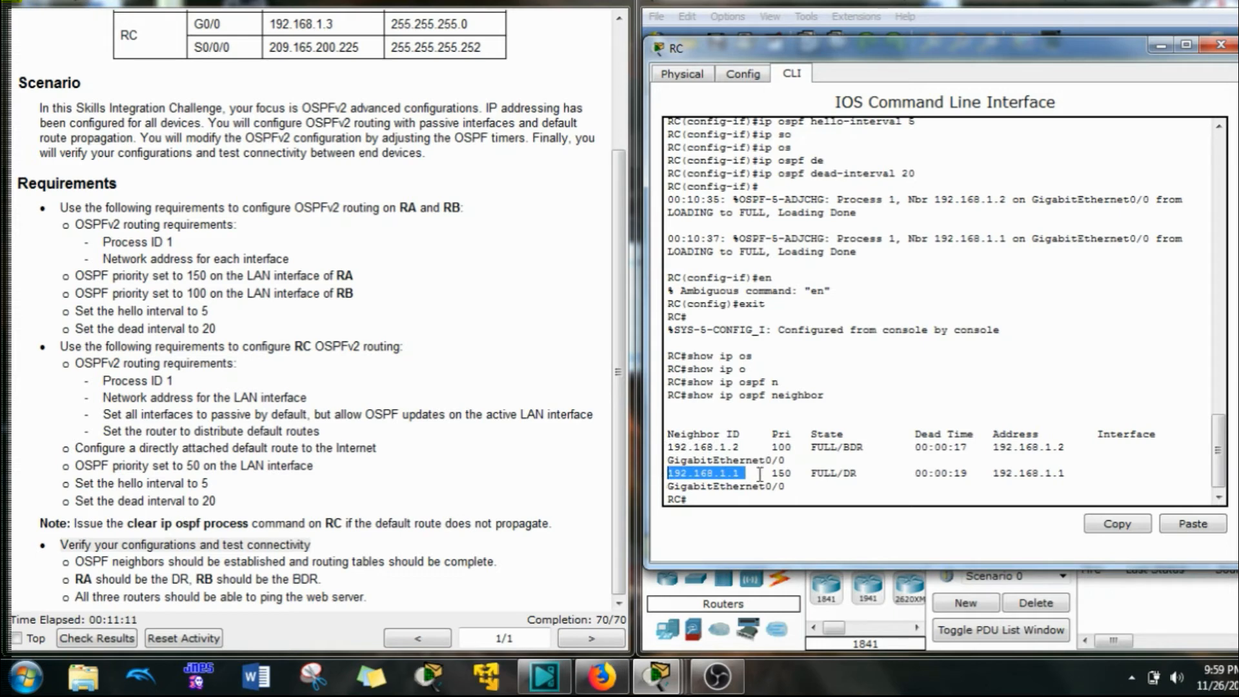
left_click_drag(793, 446, 768, 447)
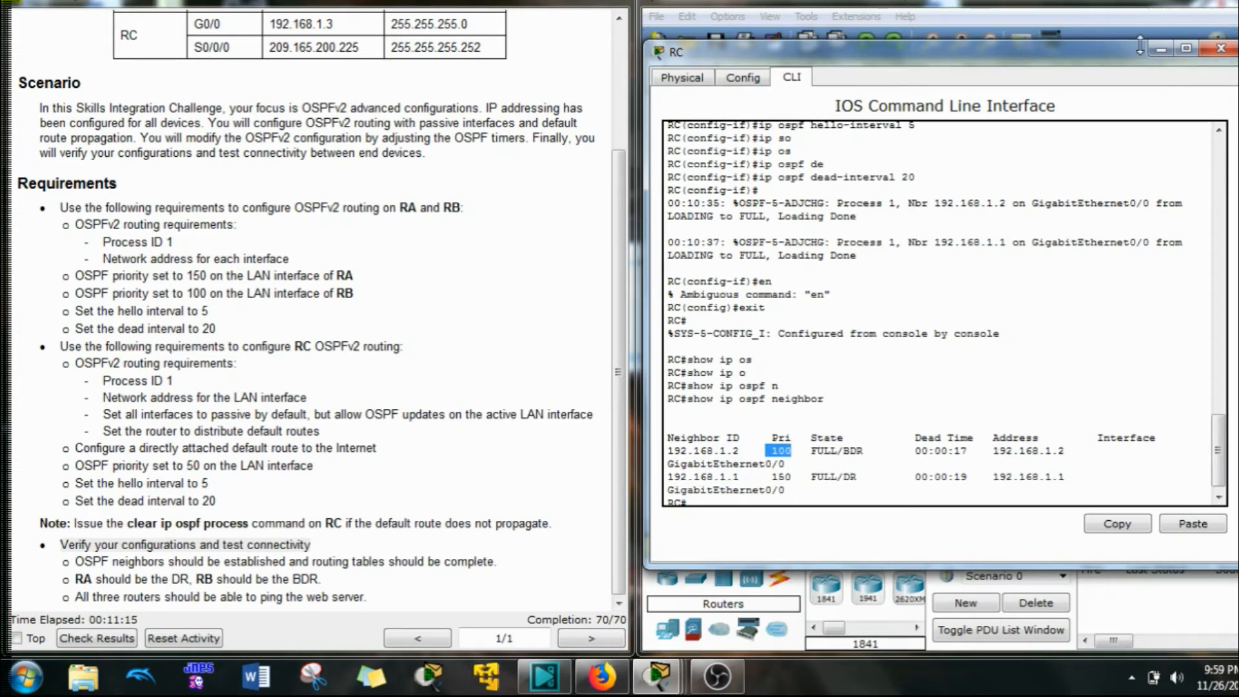
Hide RC's window, open RA's command line and leave interface configuration mode with "end"
left_click(1161, 45)
left_click(699, 313)
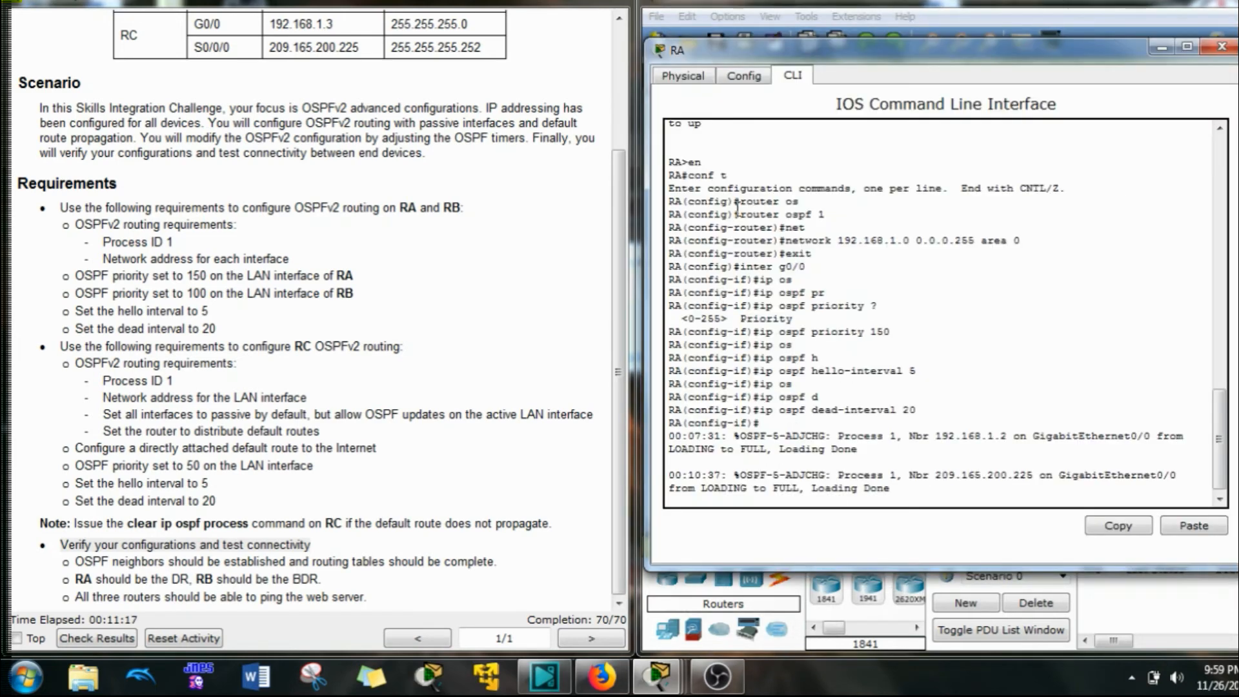
key("Return")
type("e")
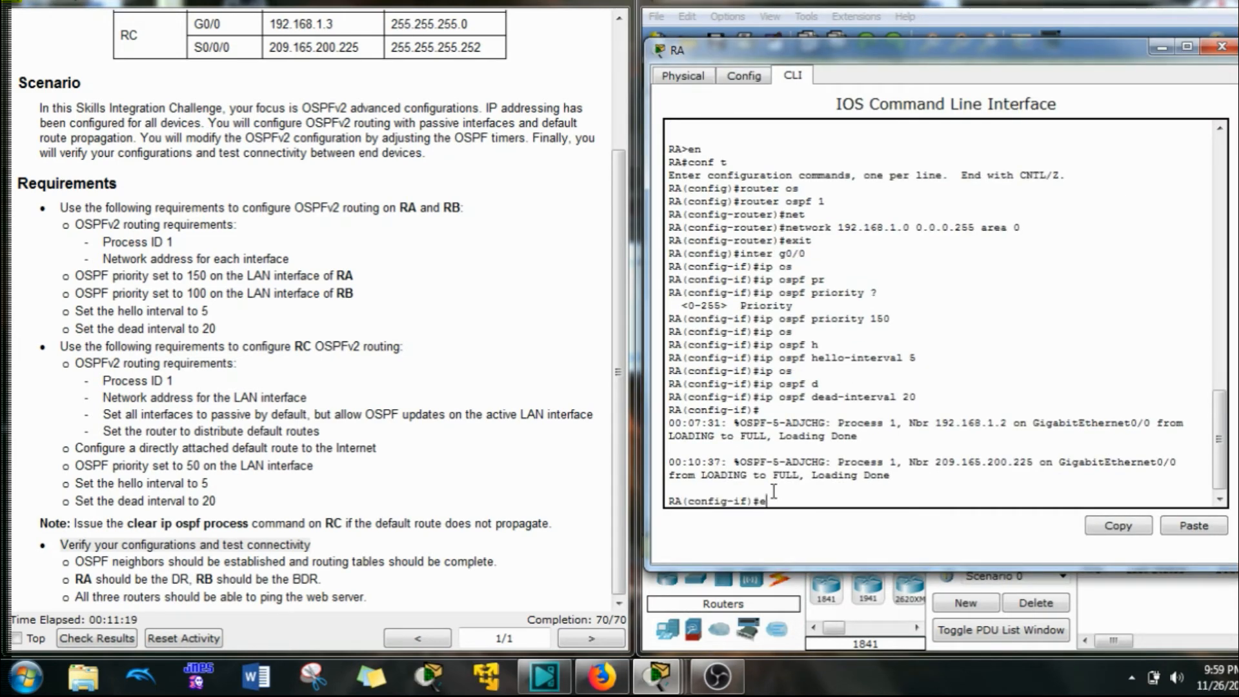
type("nd")
key("Return")
key("Return")
List RA's OSPF neighbors with "show ip ospf neighbor"
type("sho")
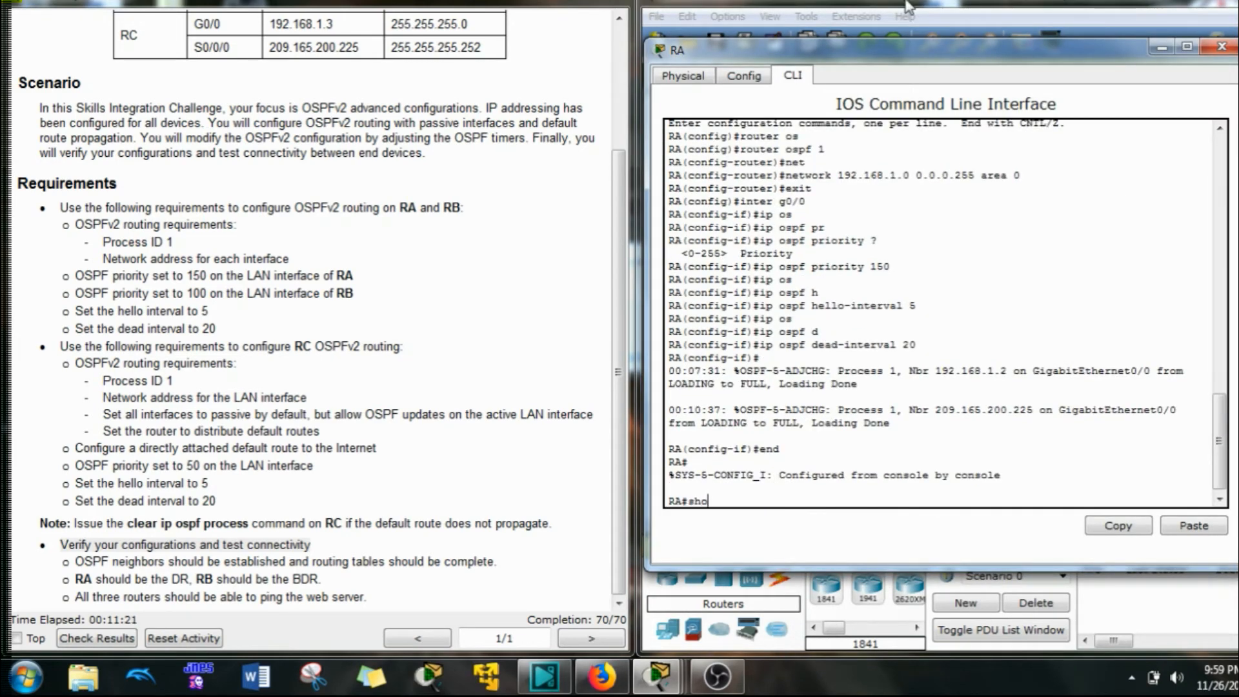
type("w ip os")
key("Tab")
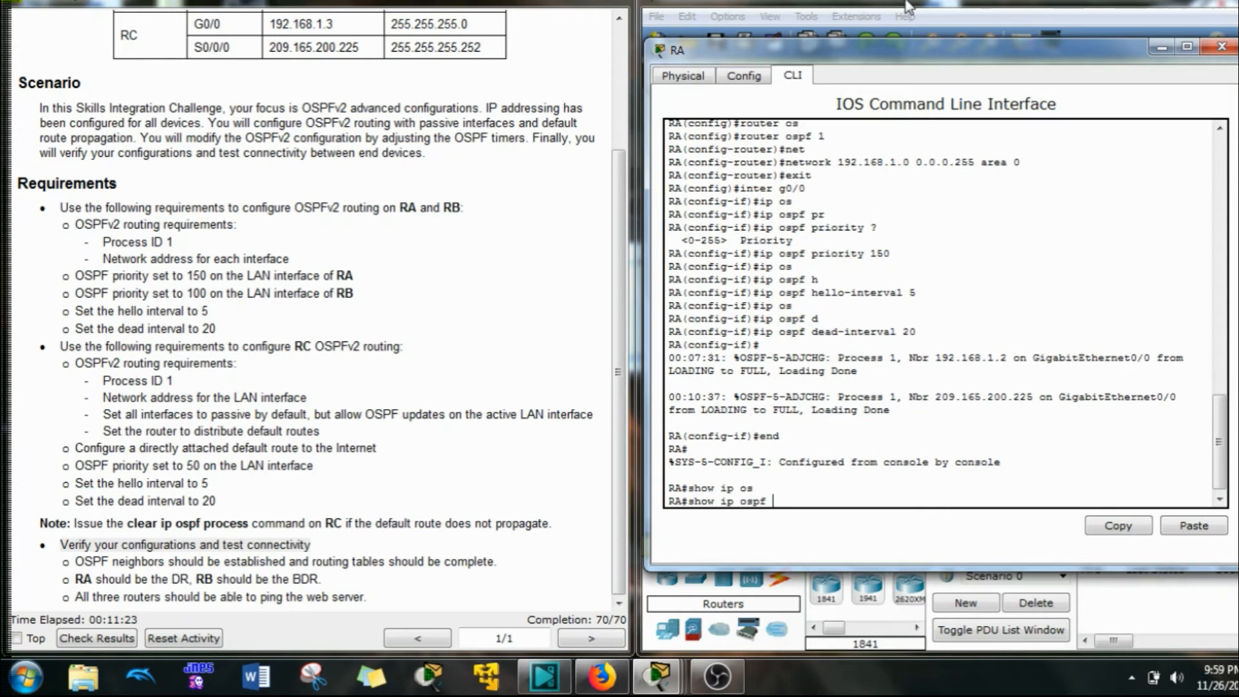
type("n")
key("Tab")
key("Return")
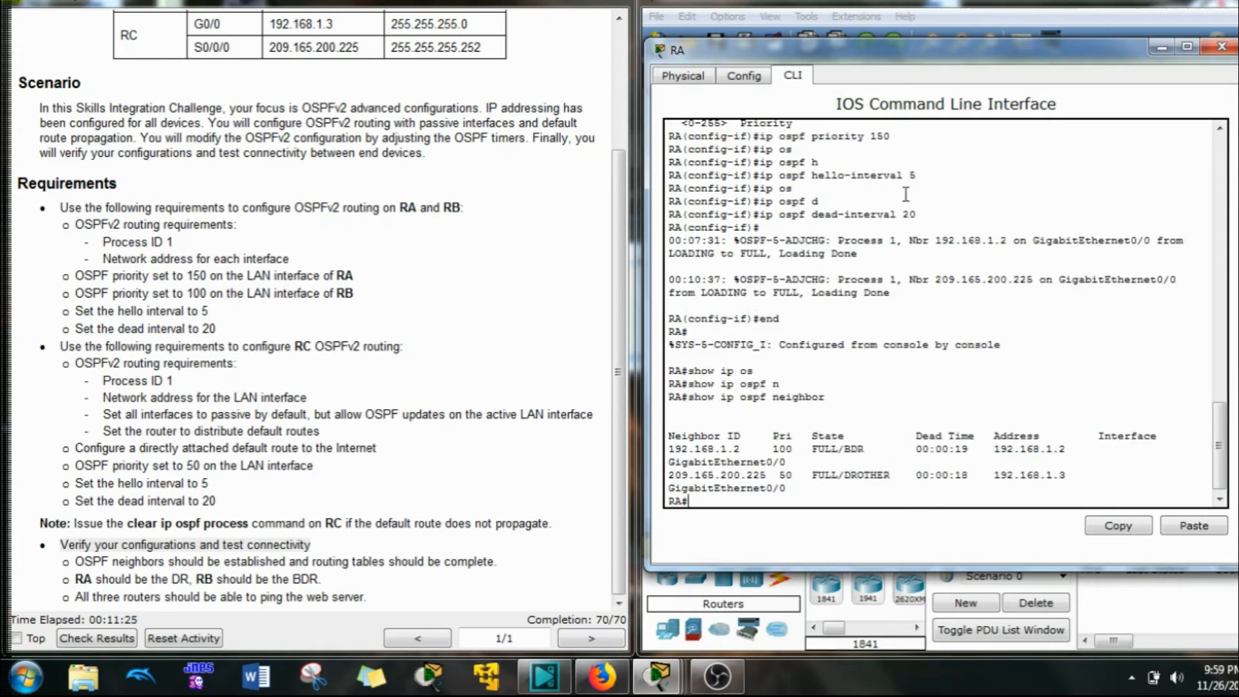
Move RA's window beside the topology and examine the priority and state of each OSPF neighbor
mouse_move(792, 451)
left_mouse_down()
mouse_move(766, 450)
mouse_move(788, 475)
left_mouse_up()
left_click_drag(1138, 55, 557, 59)
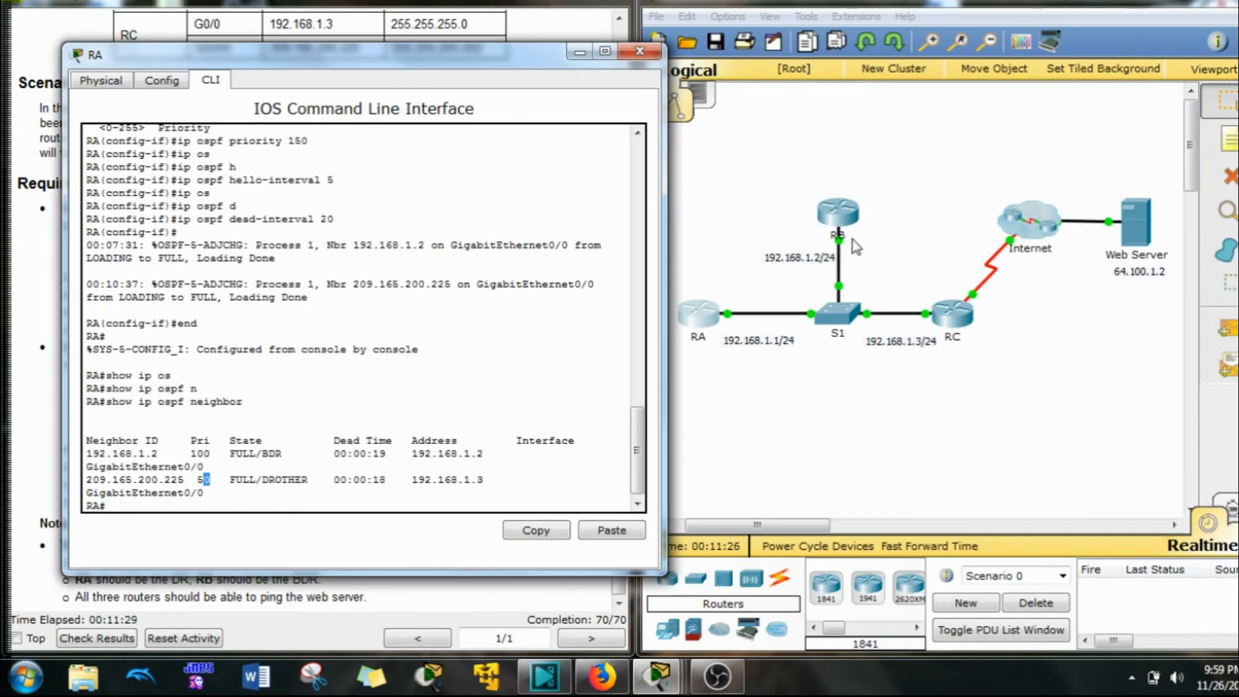
left_click_drag(211, 453, 197, 453)
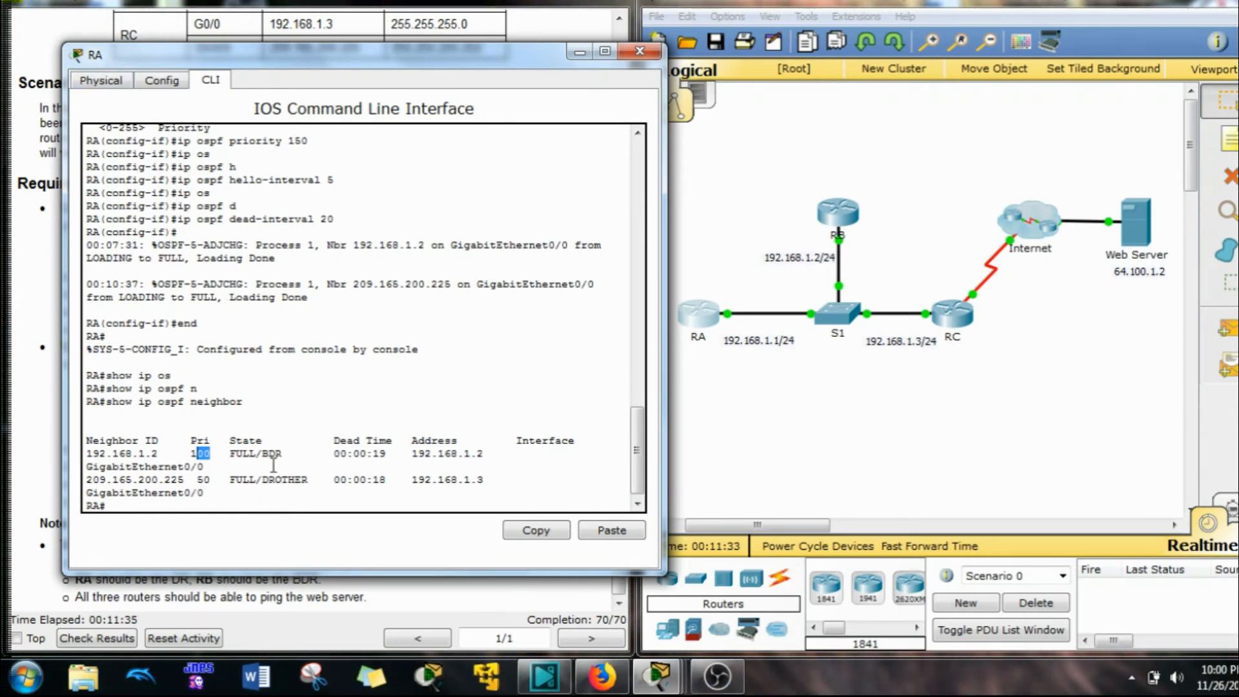
left_click_drag(283, 456, 267, 457)
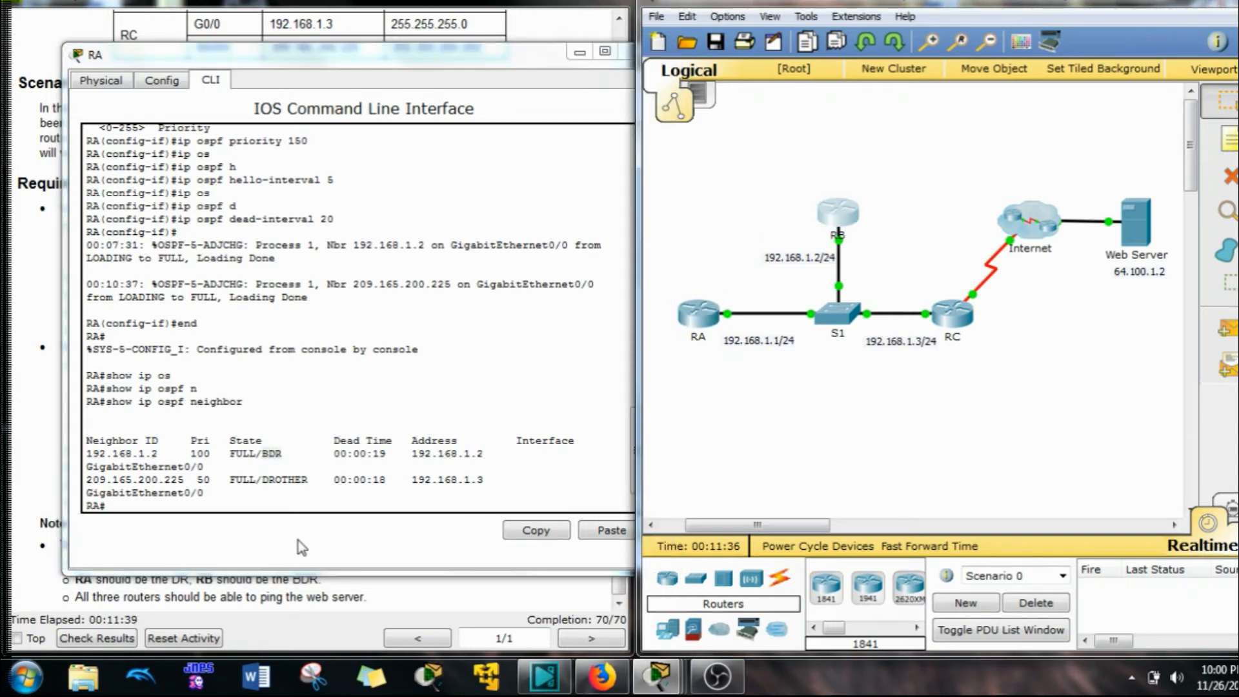
left_click_drag(308, 481, 263, 484)
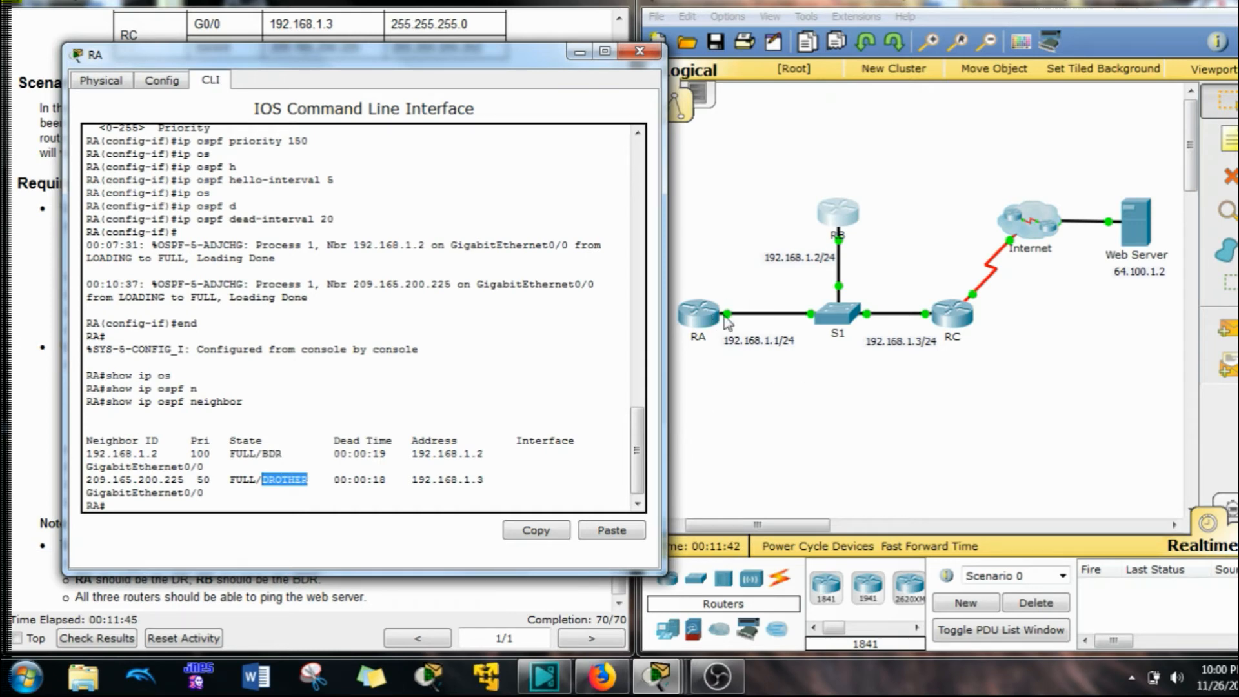
Reopen RC's window to compare its OSPF neighbor priorities and states with RA's, and close it
left_click(952, 314)
left_click_drag(758, 454, 766, 454)
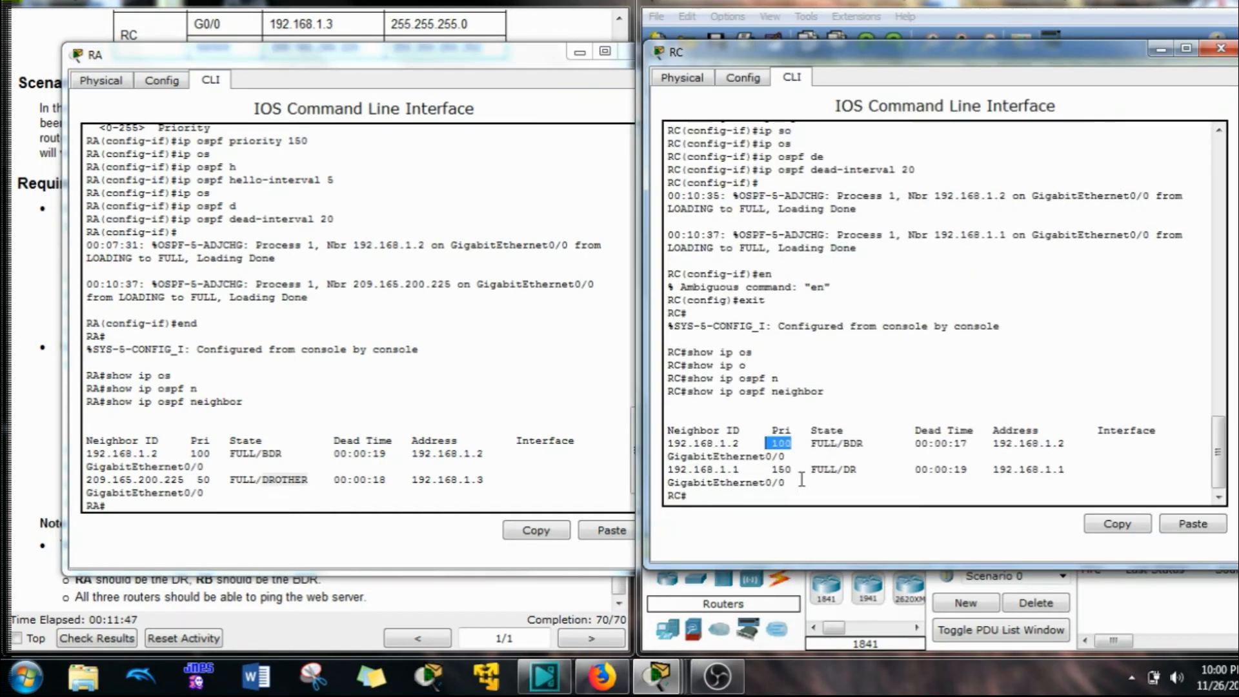
mouse_move(857, 471)
left_mouse_down()
mouse_move(851, 487)
mouse_move(848, 450)
left_mouse_up()
left_click(1221, 48)
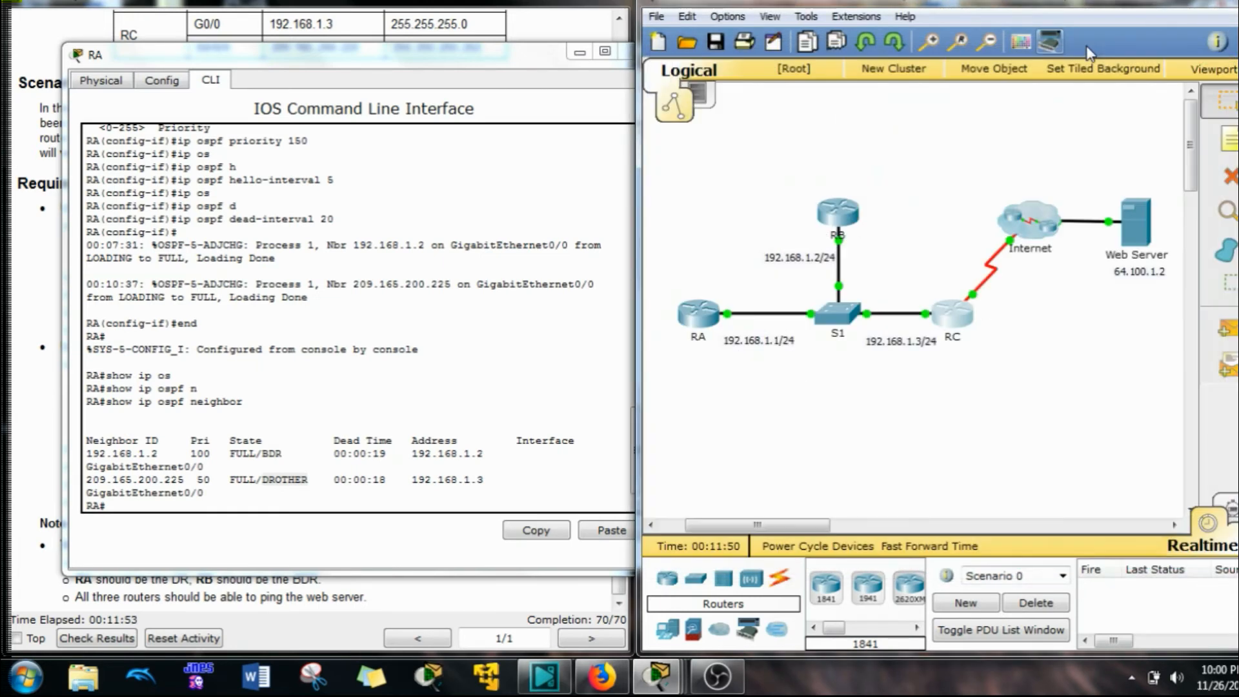
Move RA's window back over the topology and display its routing table with "show ip route"
left_click_drag(517, 57, 1045, 55)
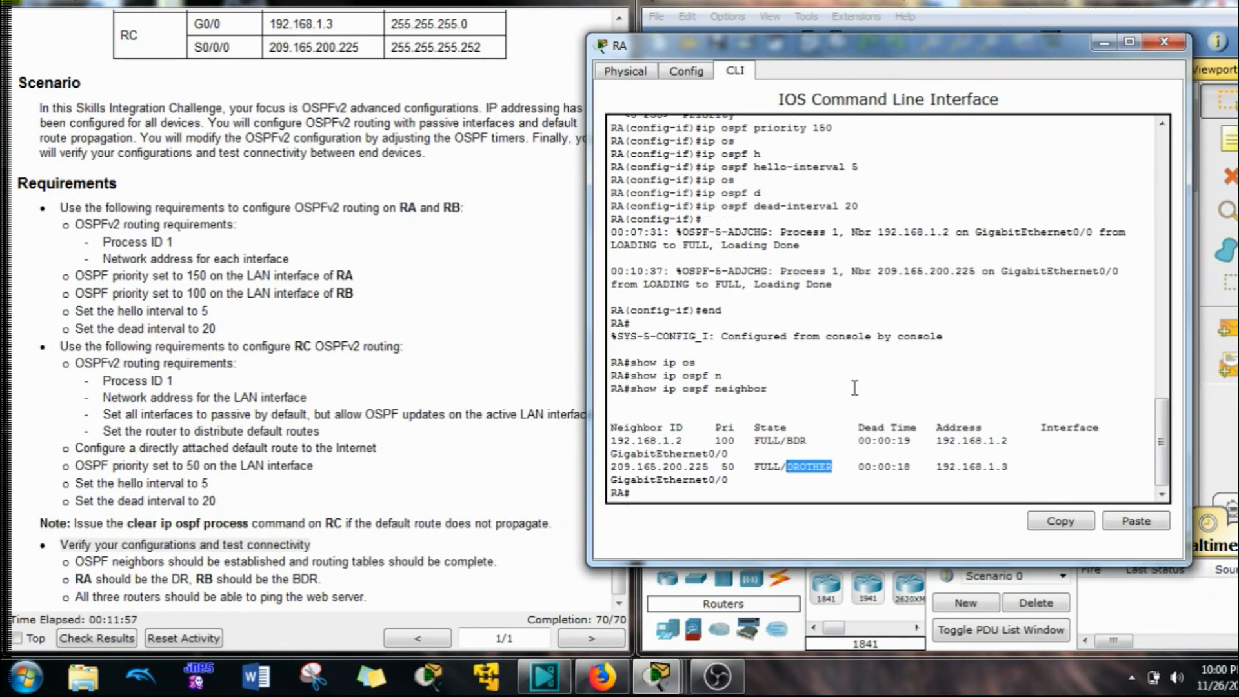
key("Return")
key("Return")
type("show")
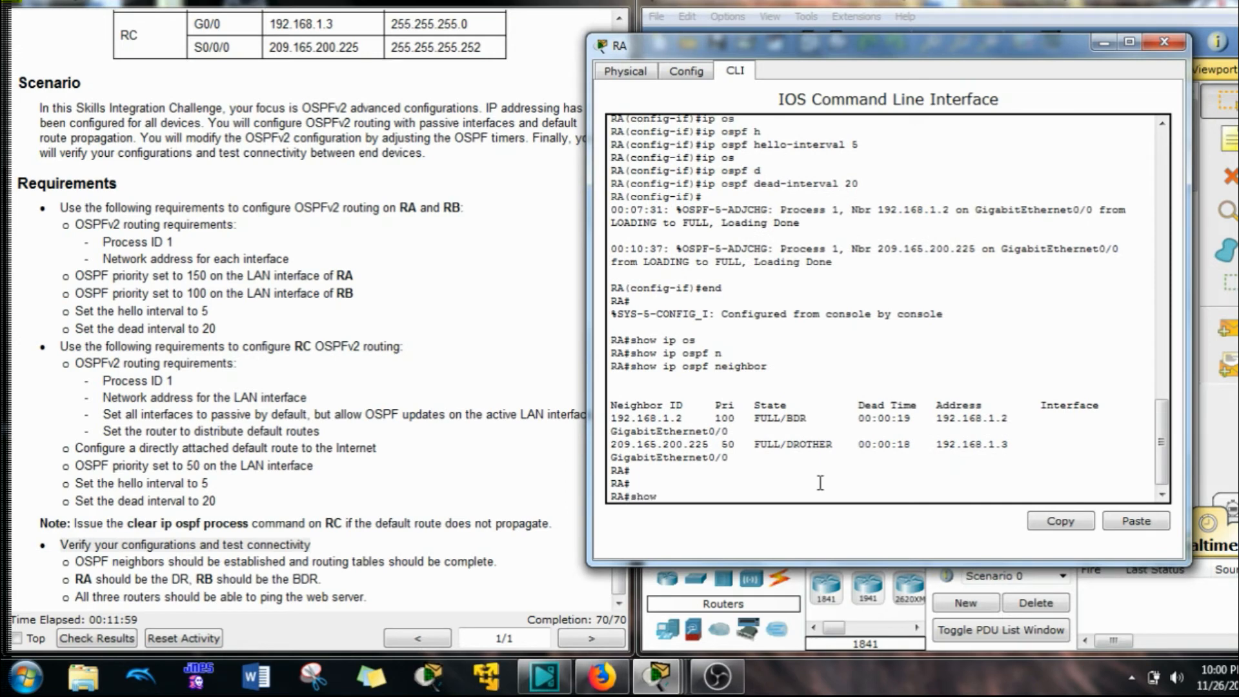
type(" ip route")
key("Return")
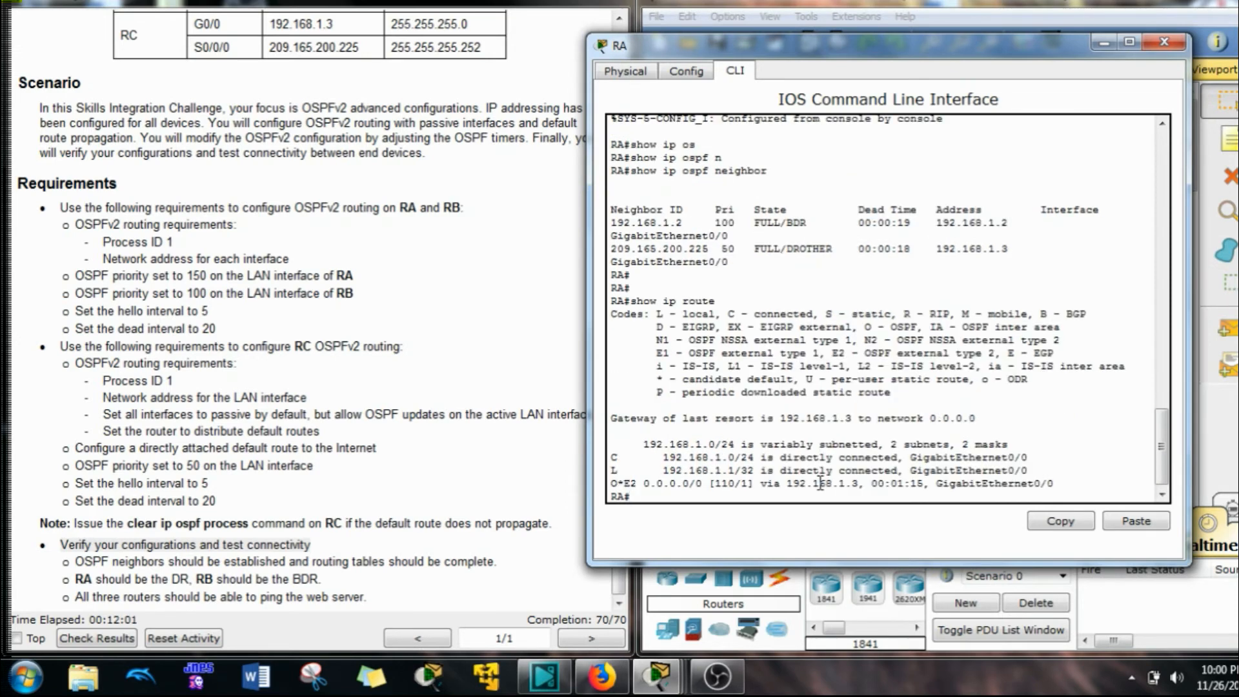
key("Up")
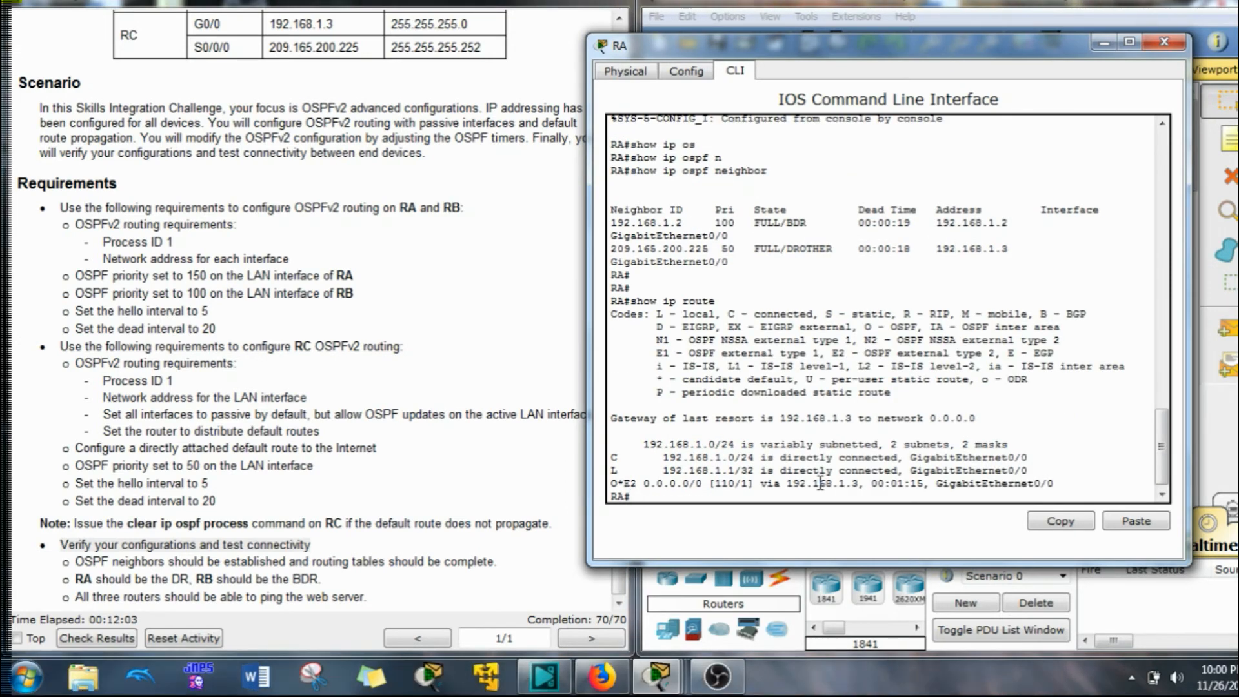
key("BackSpace")
key("BackSpace")
key("BackSpace")
key("BackSpace")
key("BackSpace")
key("BackSpace")
key("BackSpace")
key("BackSpace")
key("BackSpace")
key("BackSpace")
key("BackSpace")
key("BackSpace")
key("BackSpace")
Move RA's window clear of the topology and examine its connected, local and OSPF default route entries
left_click_drag(886, 60, 401, 12)
left_click_drag(173, 415, 253, 410)
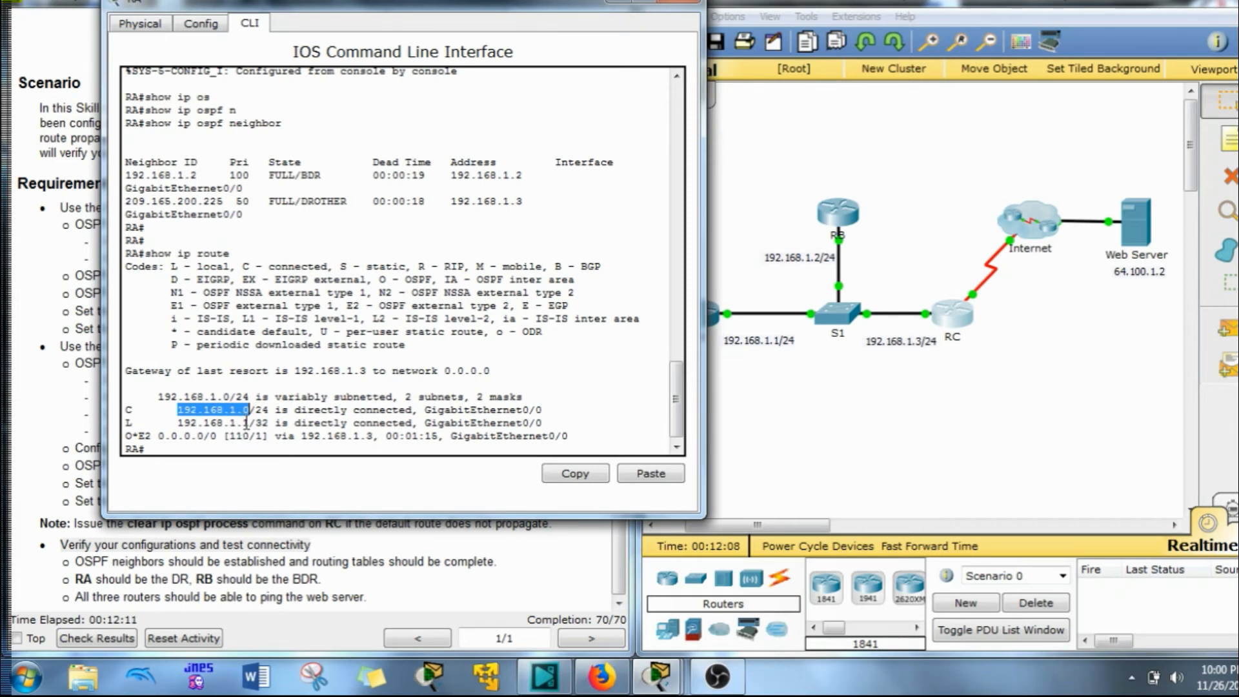
left_click_drag(179, 425, 271, 424)
left_click_drag(124, 436, 145, 436)
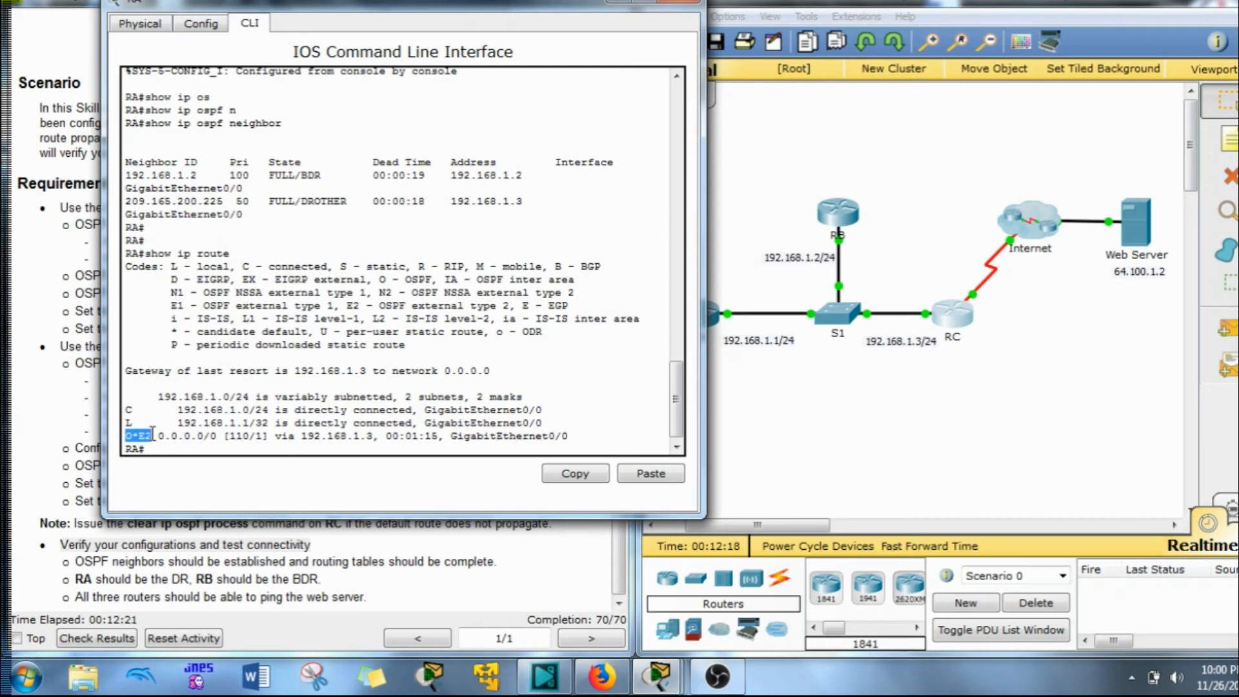
left_click_drag(158, 437, 215, 438)
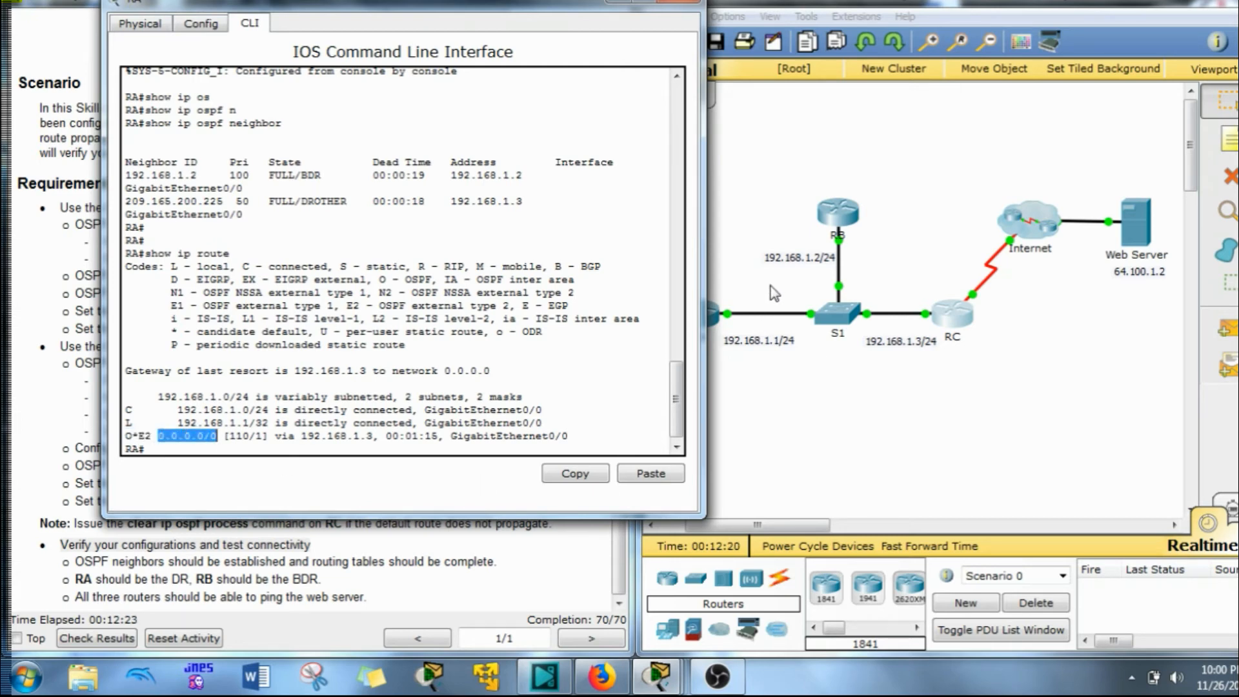
In RB's CLI, exit configuration mode, display the routing table with "show ip route" to check the OSPF default route, and close the window
left_click(850, 226)
left_click(788, 477)
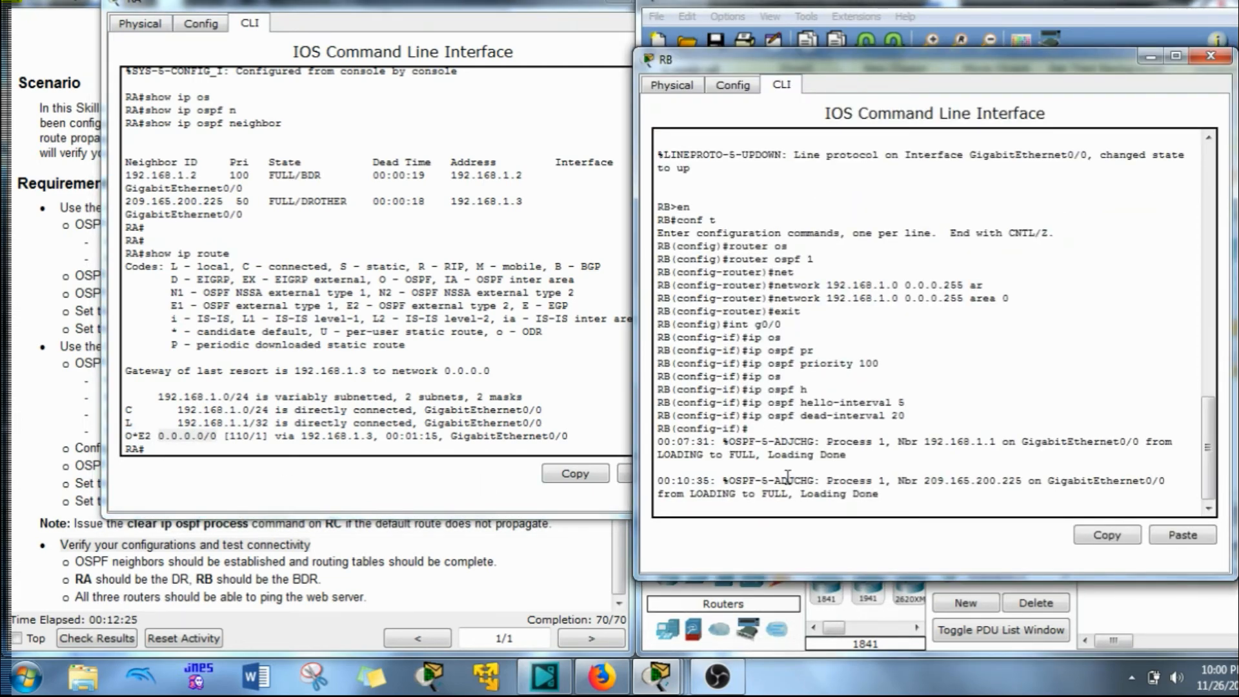
key("Return")
type("end")
key("Return")
type("show")
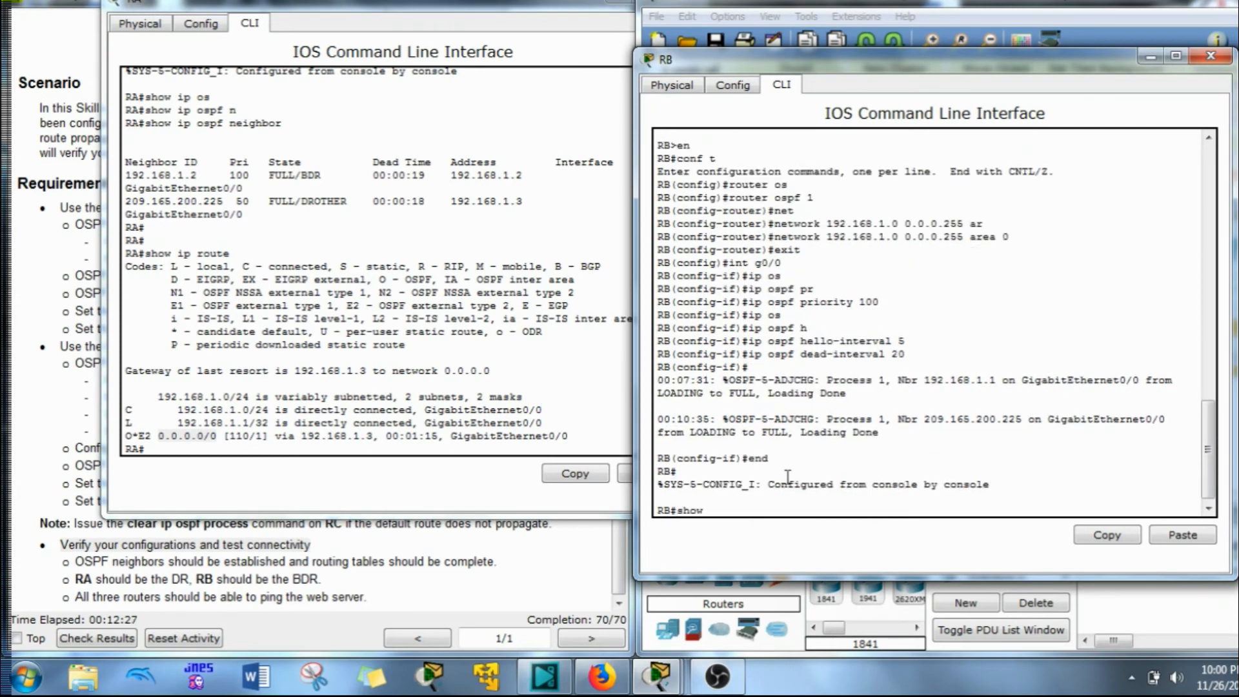
type(" ip route")
key("Return")
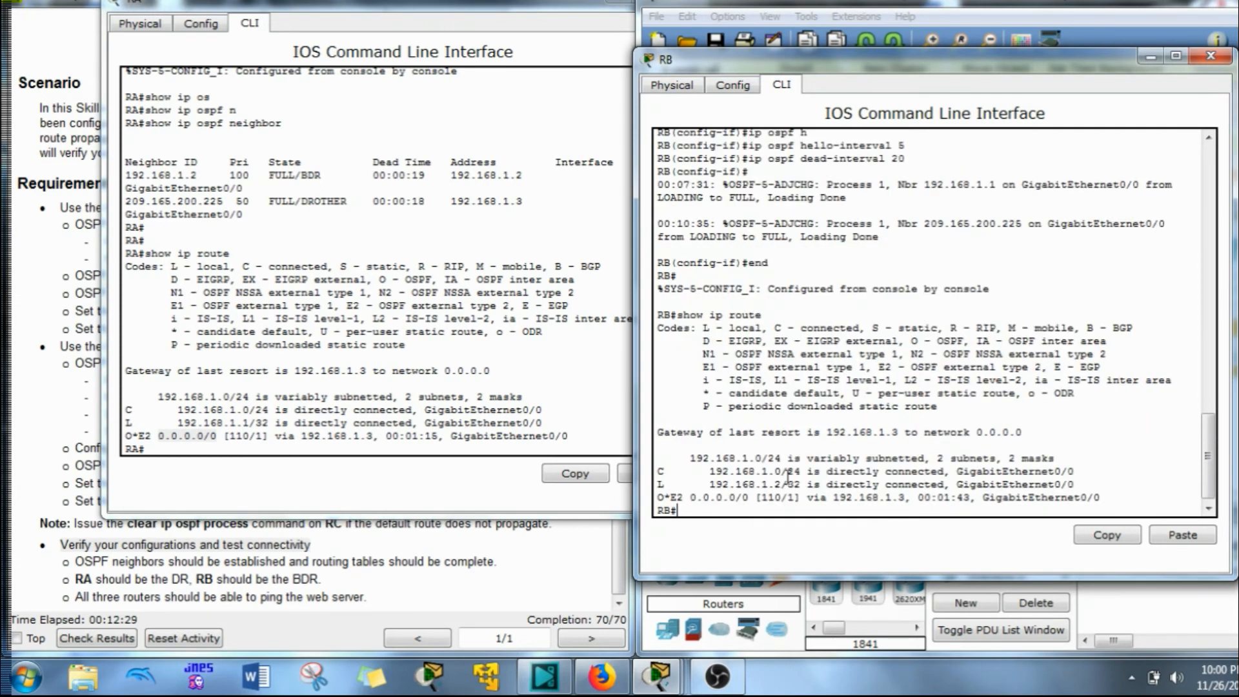
left_click_drag(710, 473, 885, 499)
left_click(1211, 56)
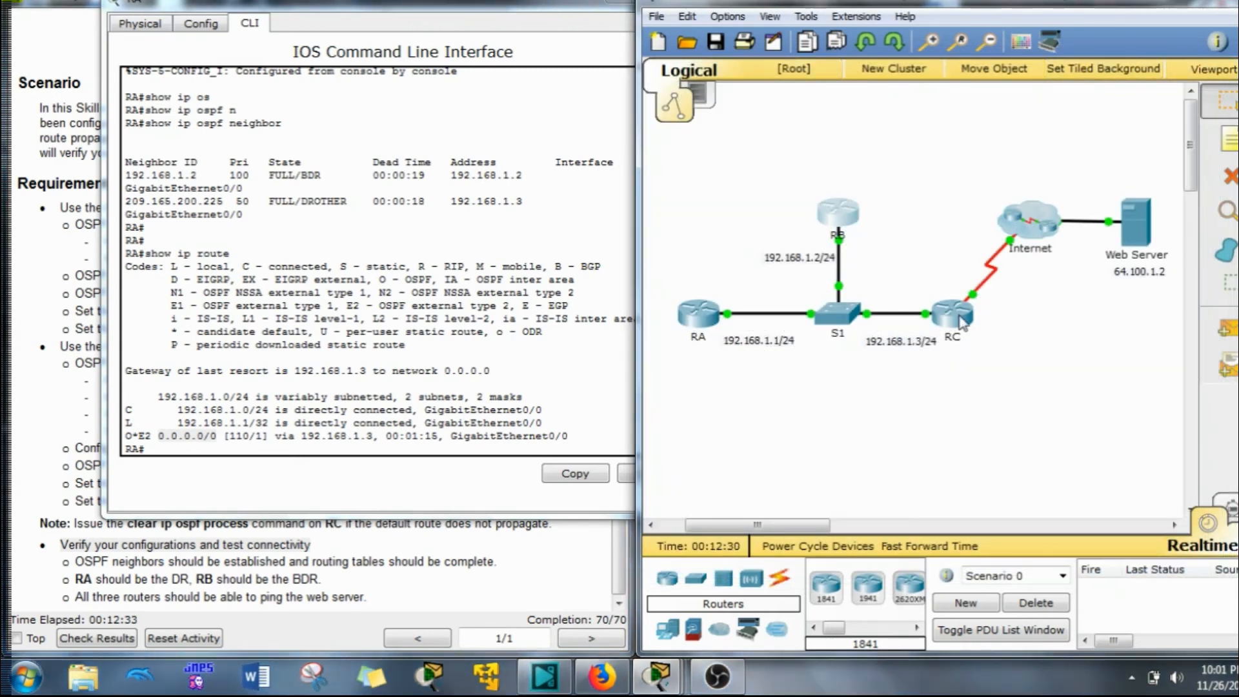
Examine the O* code of the default route in RA's routing table and move RA's window clear of the instructions
mouse_move(963, 321)
left_click_drag(126, 436, 142, 438)
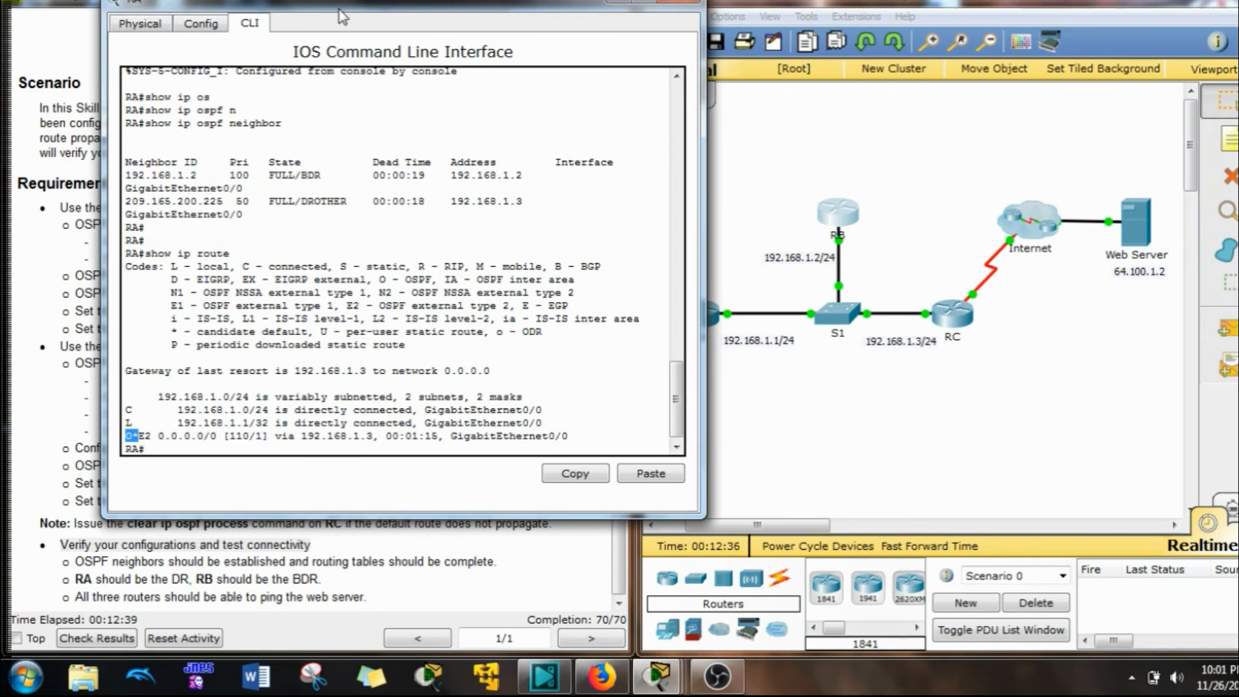
left_click_drag(341, 13, 837, 37)
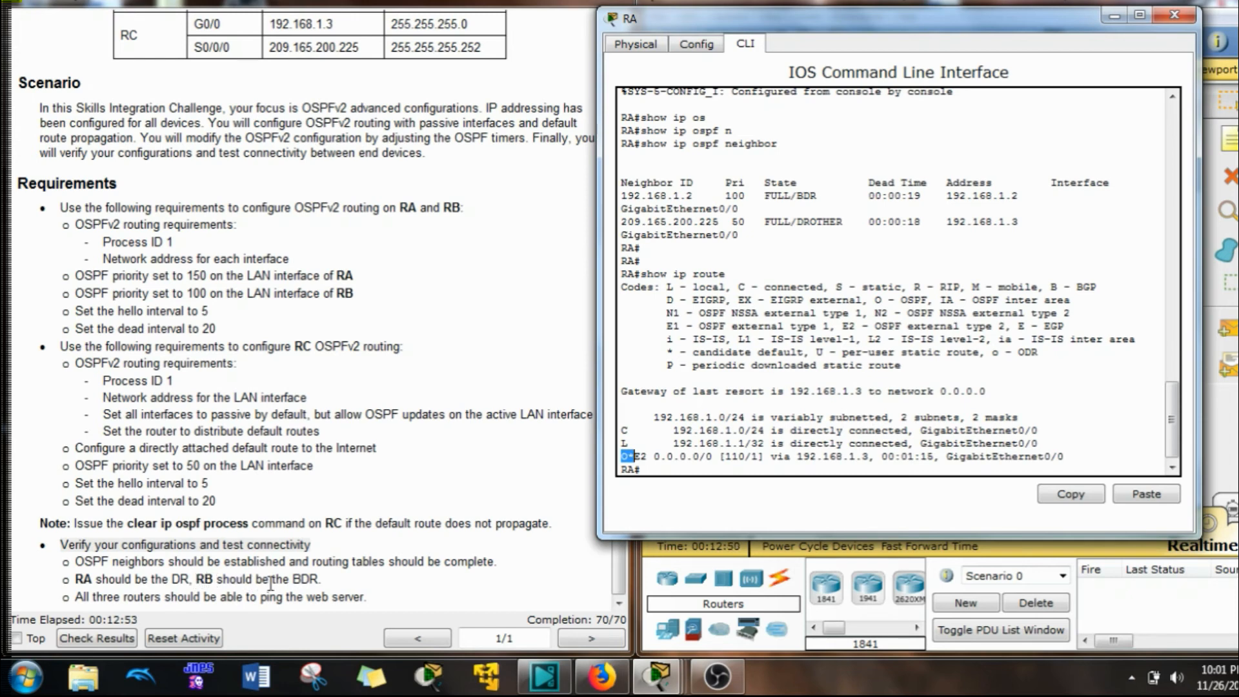
Move RA's window clear of the topology and display its OSPF interface details with "show ip ospf interface"
left_click(734, 463)
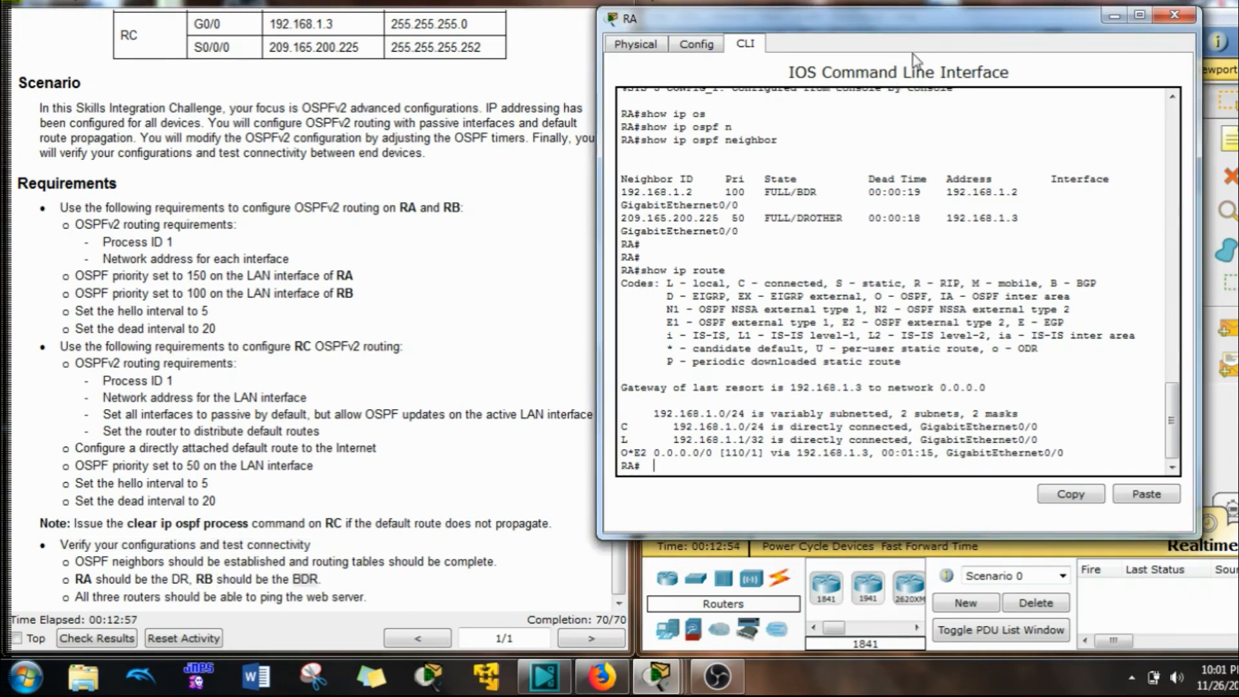
left_click_drag(934, 25, 354, 20)
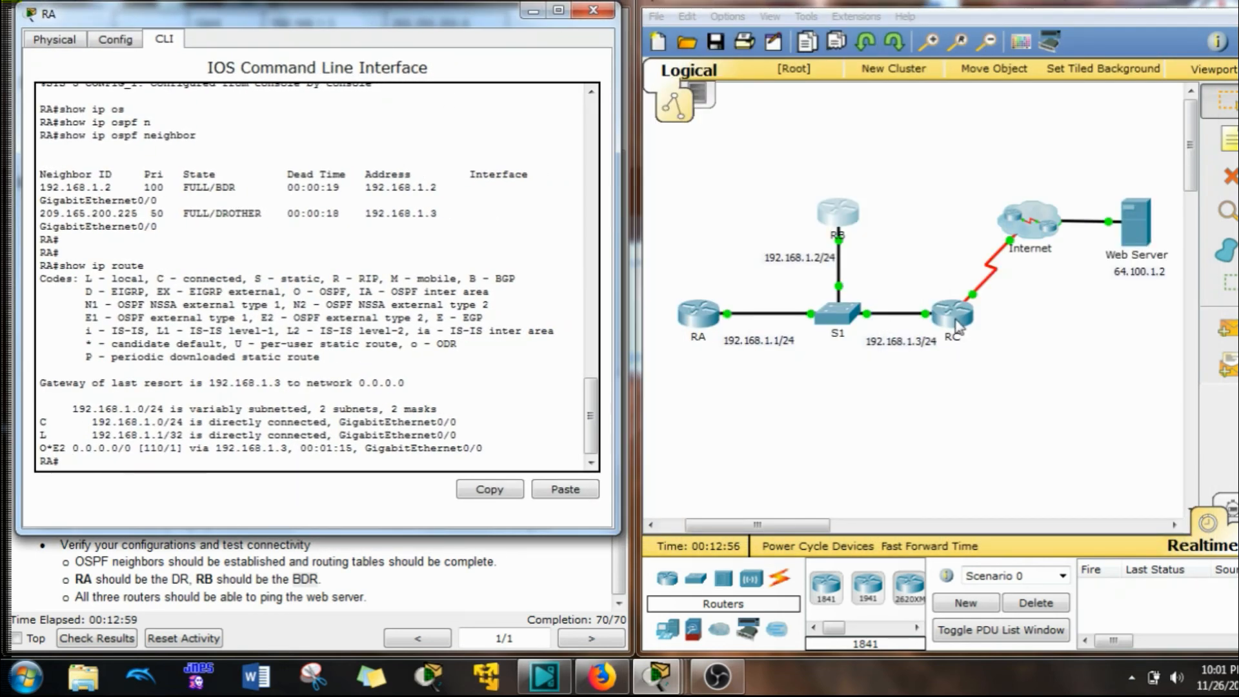
type("uo")
key("BackSpace")
type("ip os")
key("Tab")
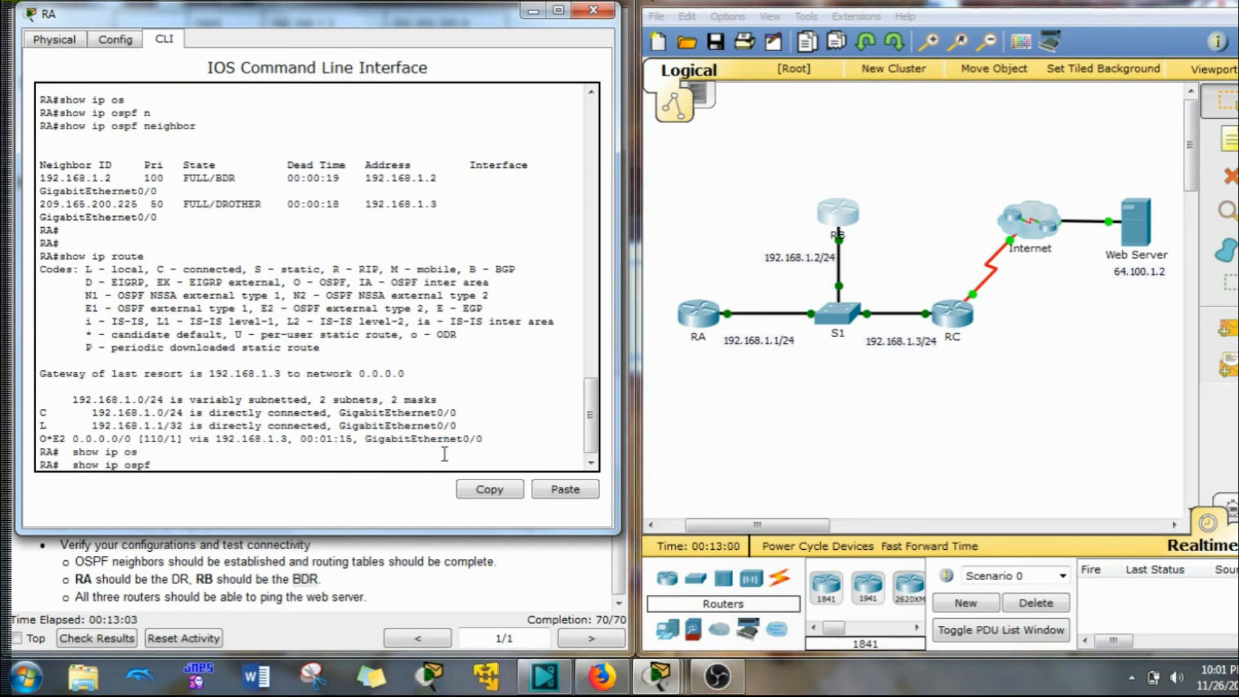
type("in")
key("Tab")
key("Return")
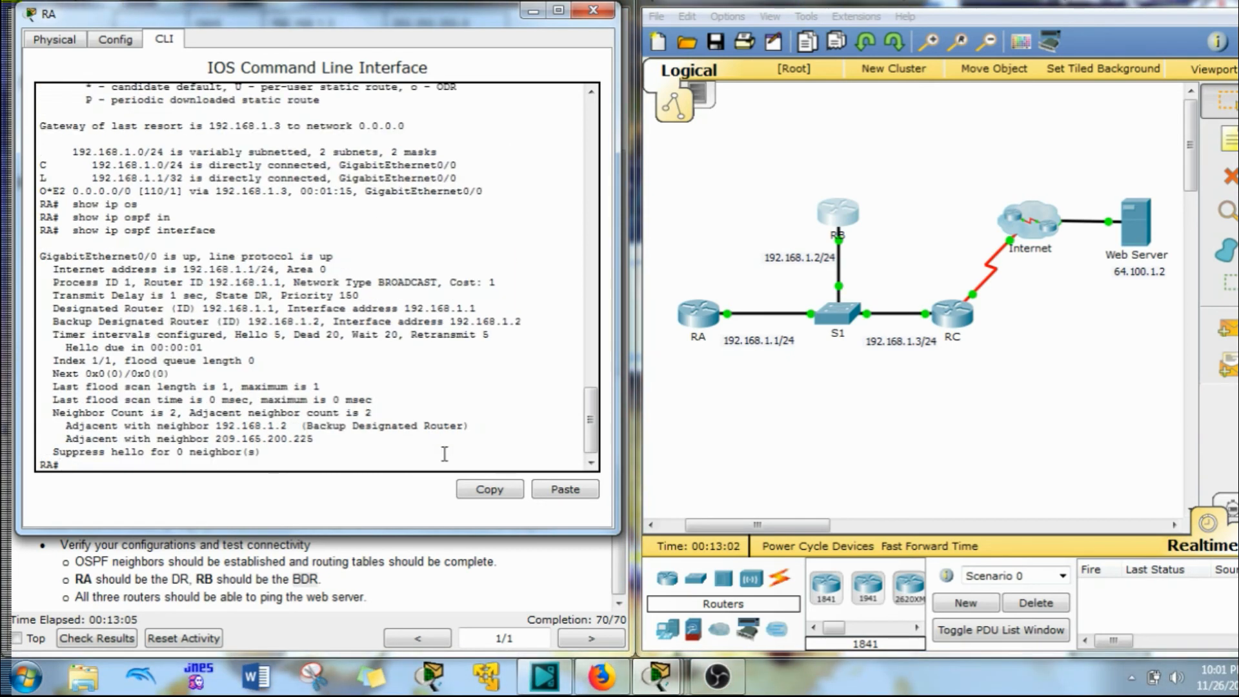
key("Return")
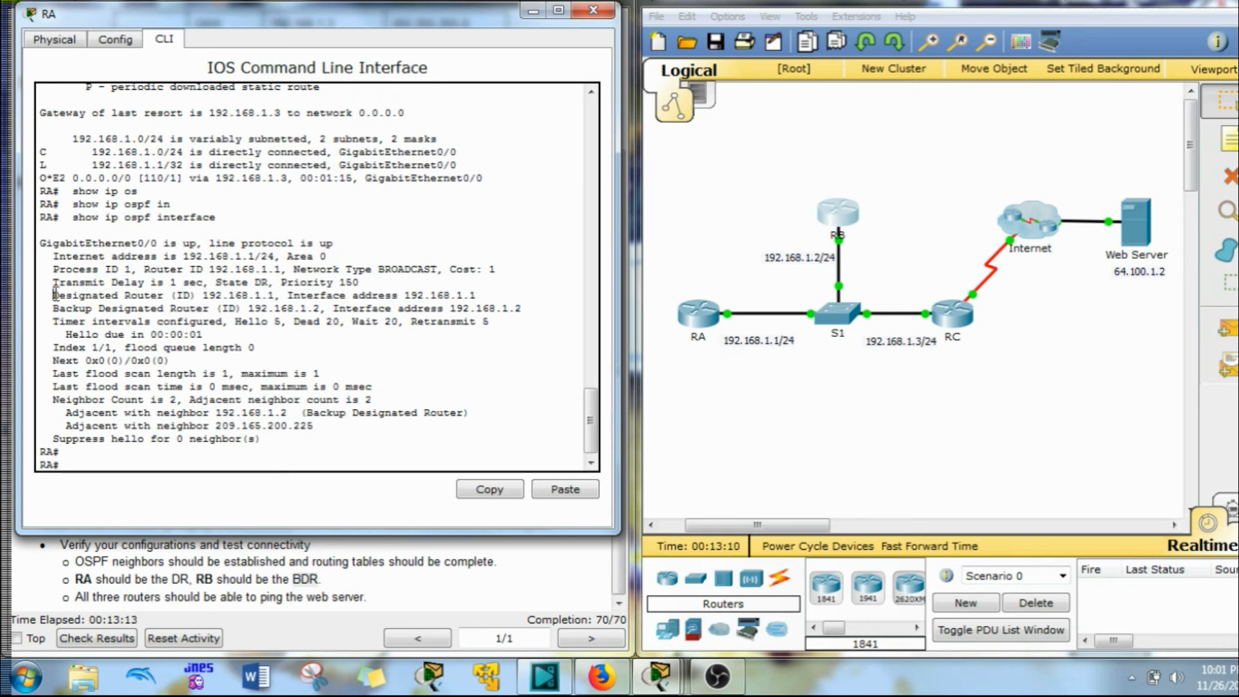
Compare the designated and backup designated router IDs and interface addresses in RA's output with the addresses in the topology
left_click_drag(54, 295, 281, 295)
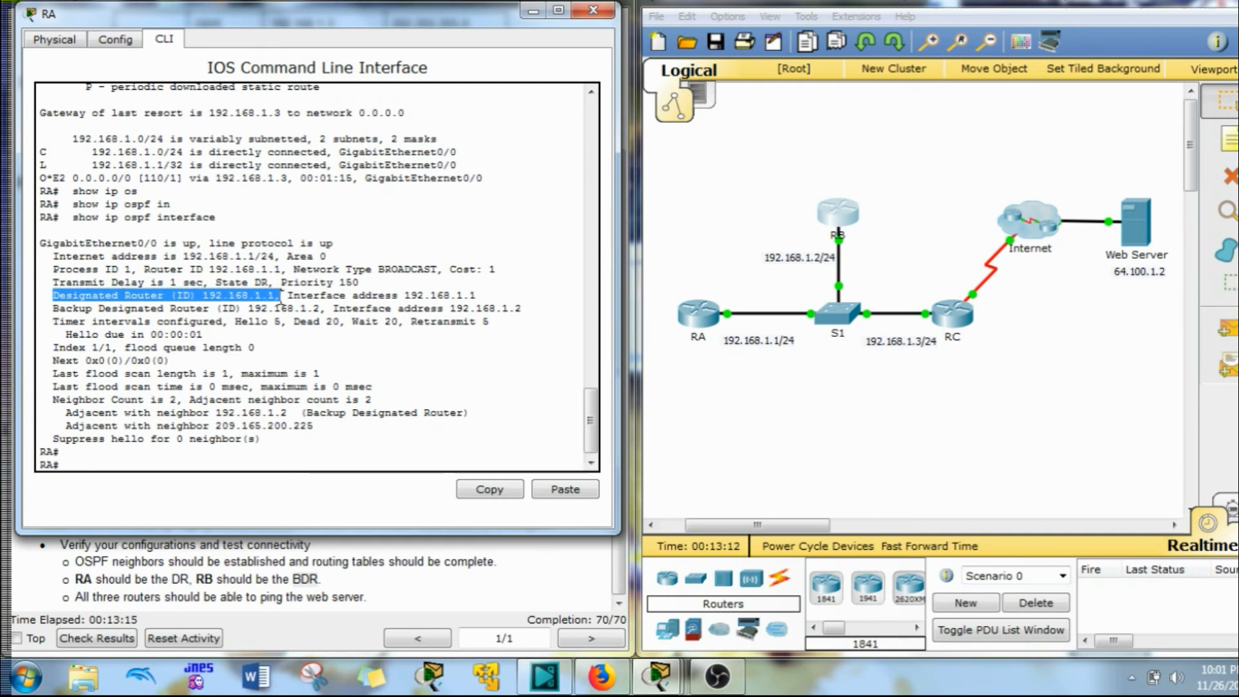
left_click(749, 284)
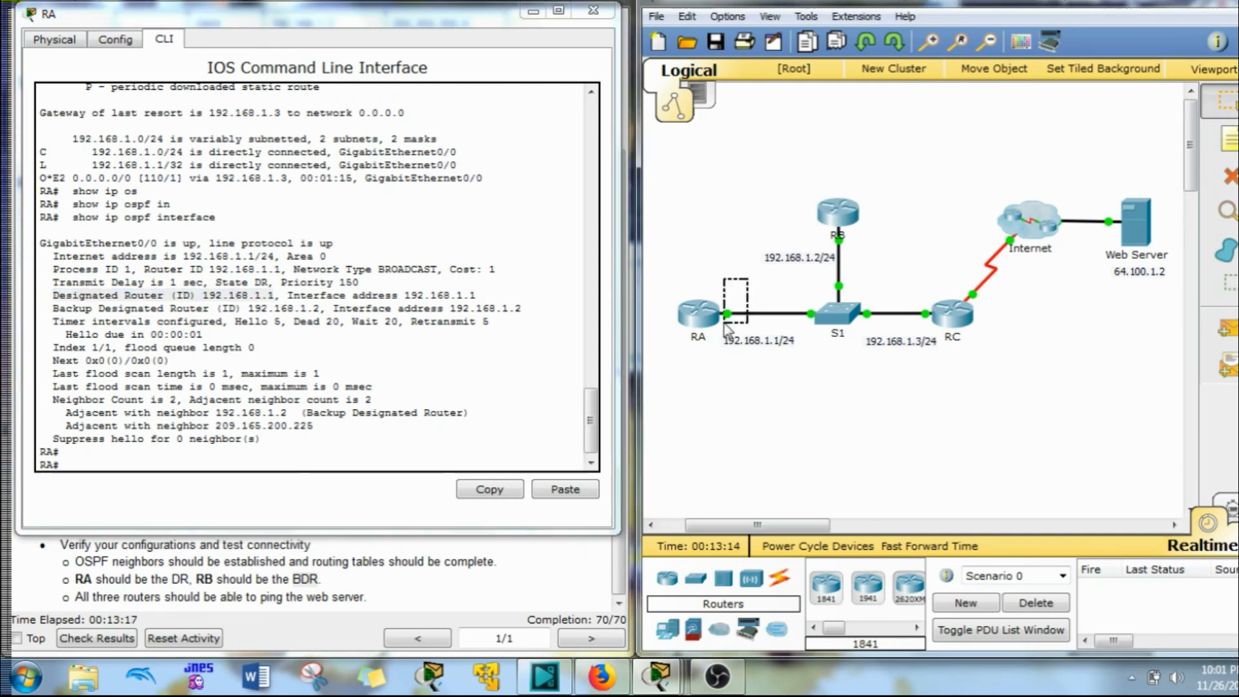
left_click(251, 297)
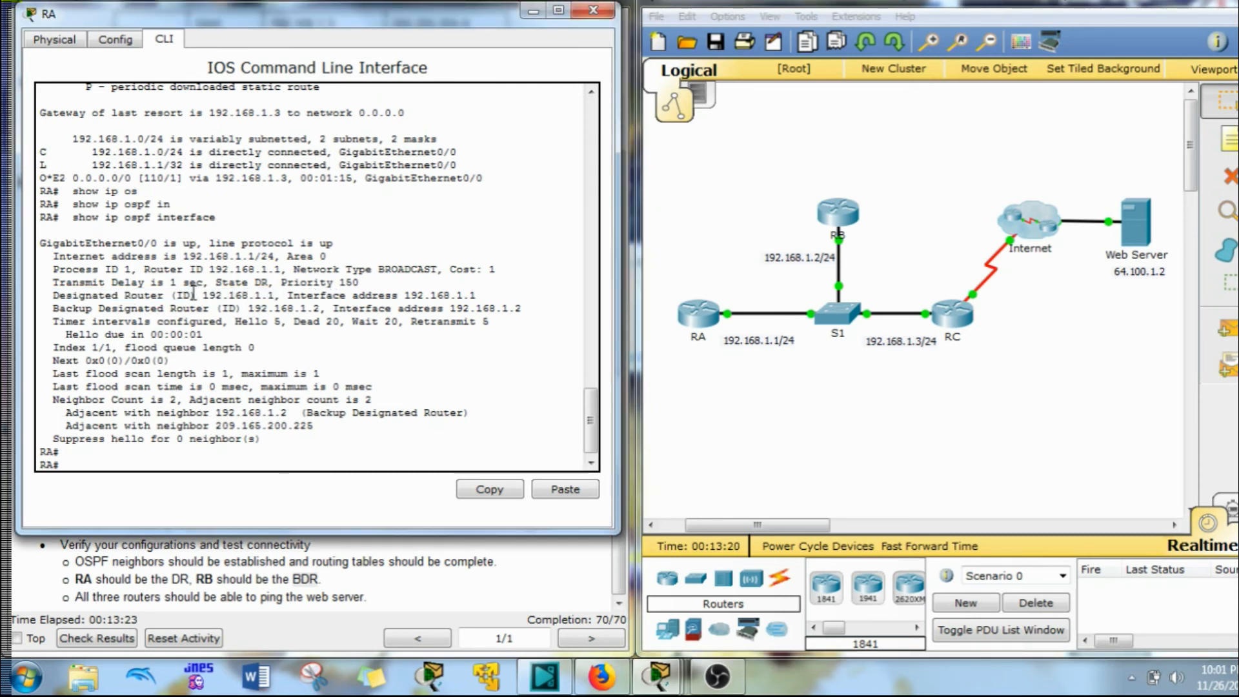
left_click_drag(202, 295, 278, 295)
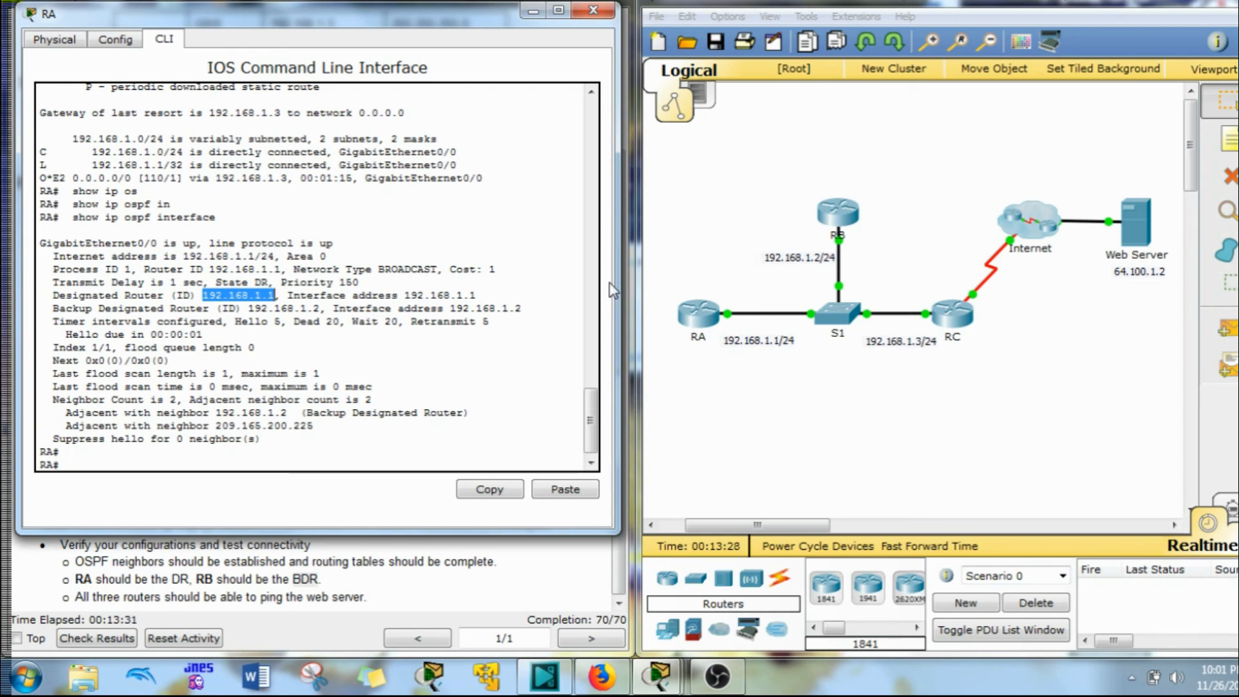
mouse_move(405, 295)
left_mouse_down()
mouse_move(441, 297)
mouse_move(406, 299)
left_mouse_up()
left_click_drag(203, 295, 274, 295)
left_click_drag(479, 295, 404, 297)
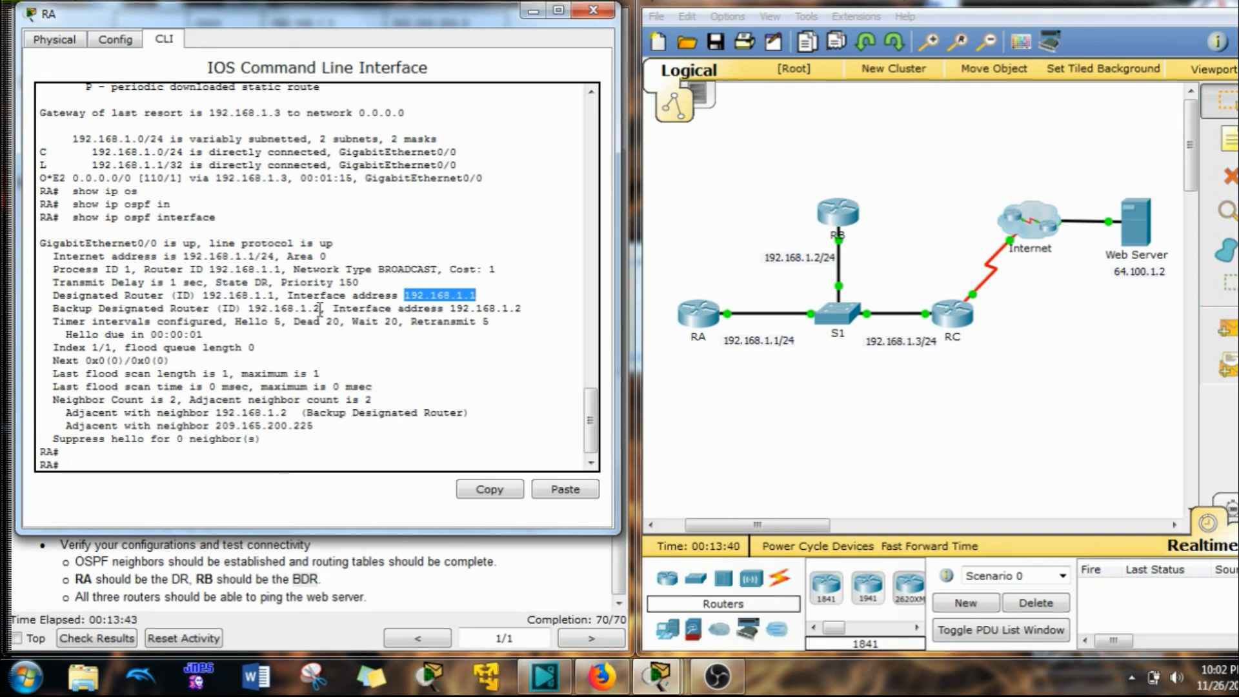
left_click_drag(320, 309, 300, 308)
left_click_drag(762, 176, 924, 291)
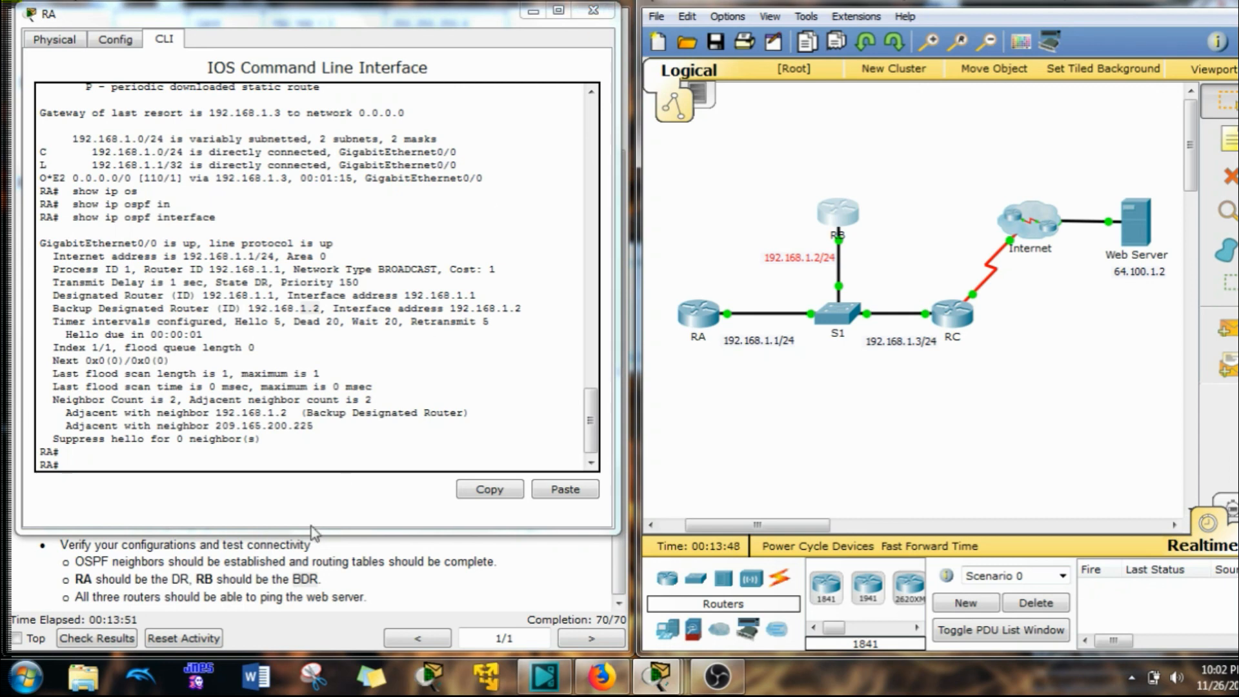
Check the web server ping requirement in the instructions, ping 64.100.1.2 from RA's CLI and examine the replies
left_click(258, 577)
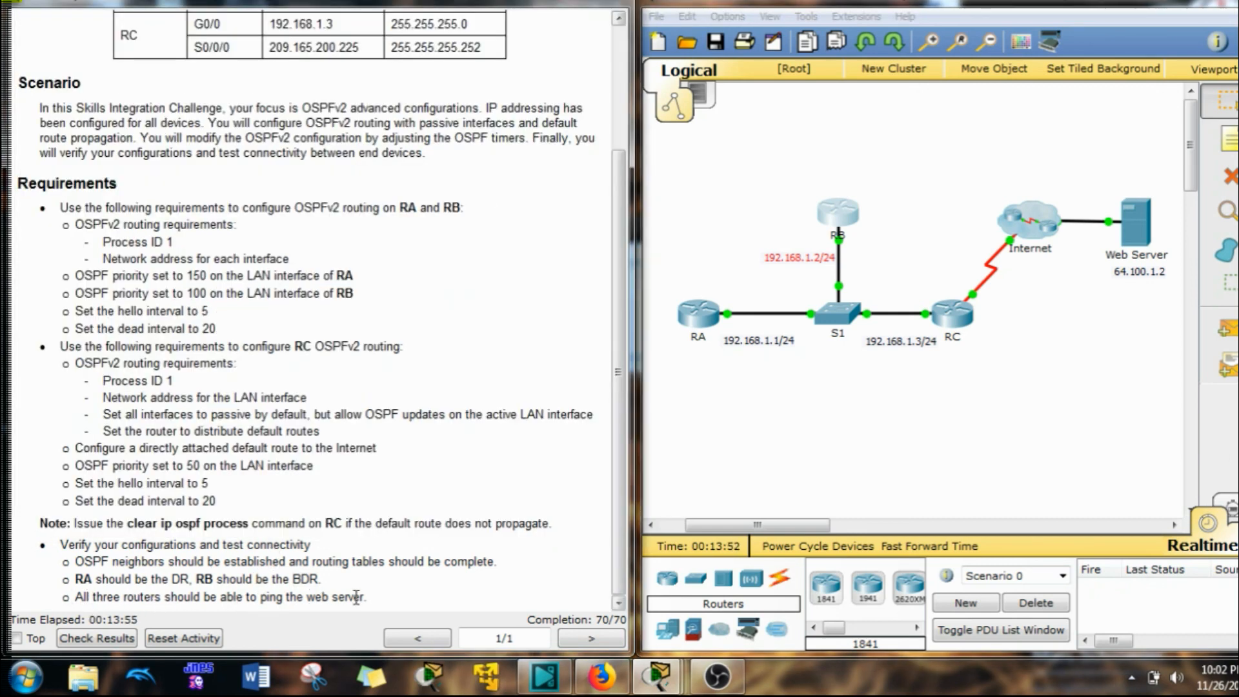
left_click(700, 317)
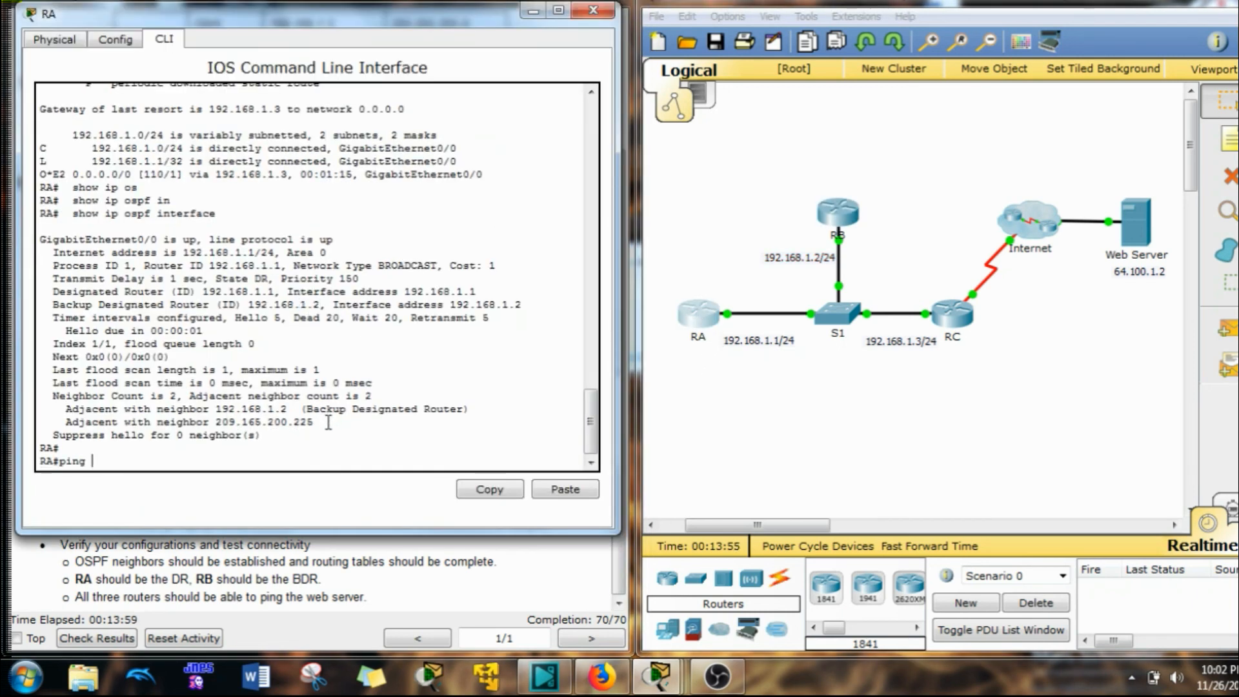
type("64.100.1.2")
key("Return")
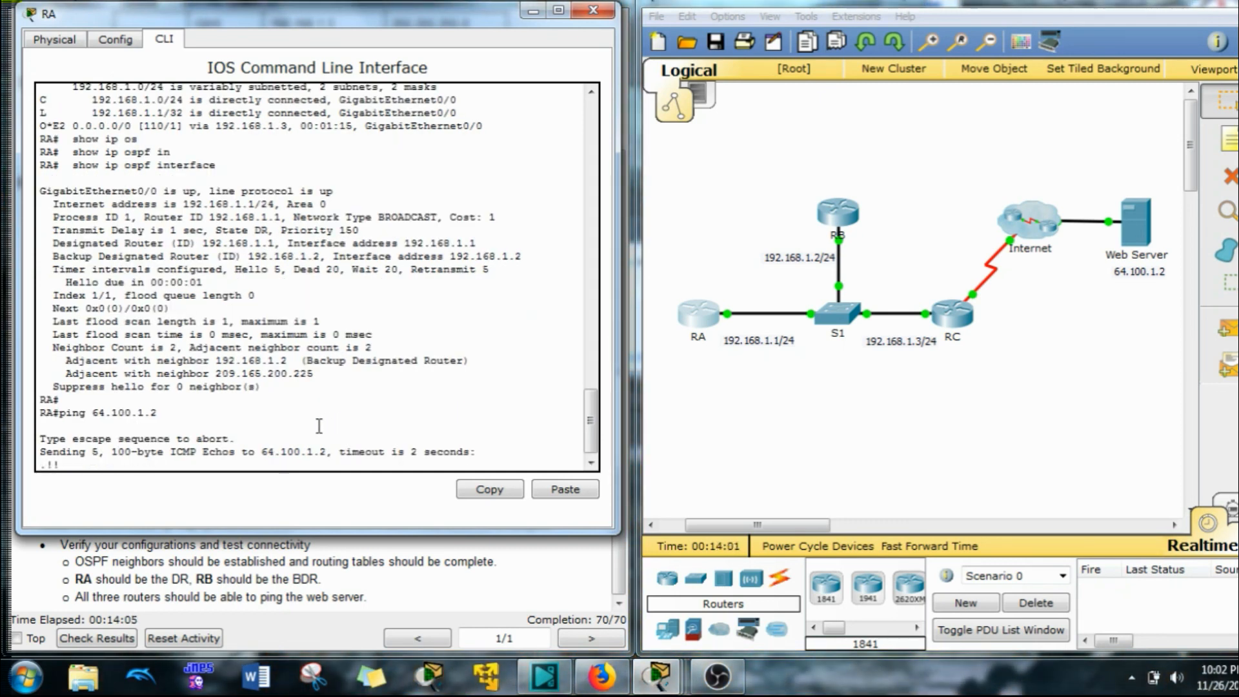
left_click_drag(74, 426, 41, 429)
left_click(54, 450)
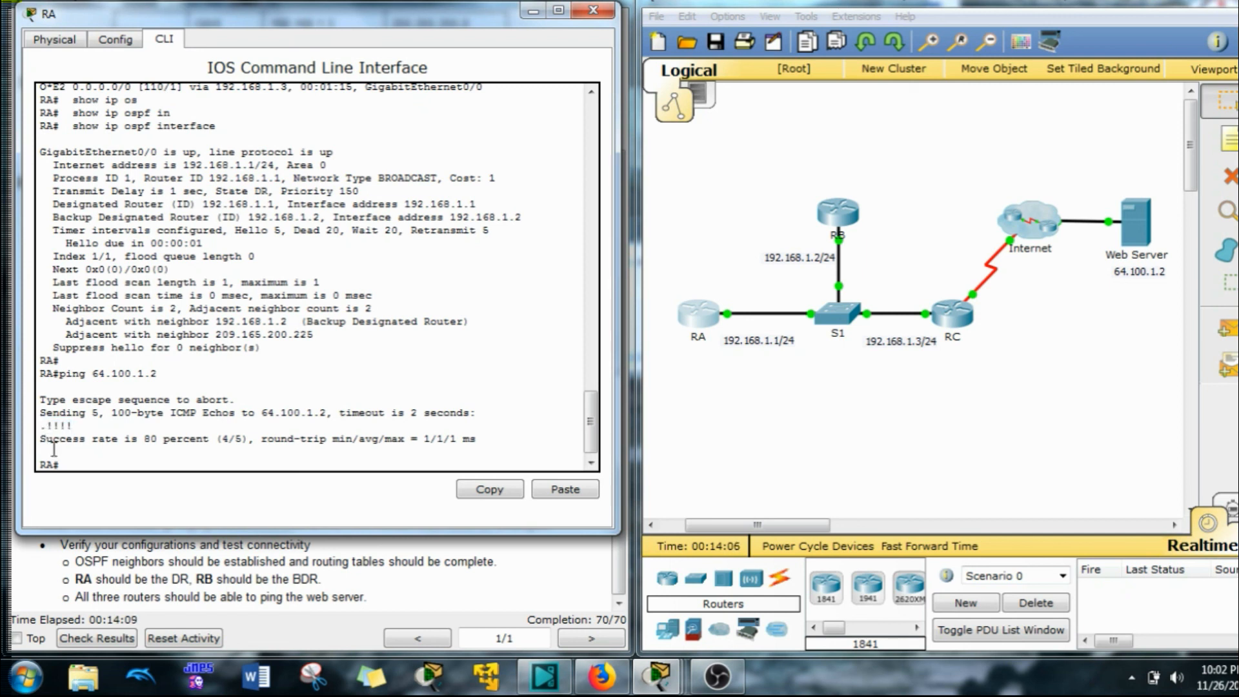